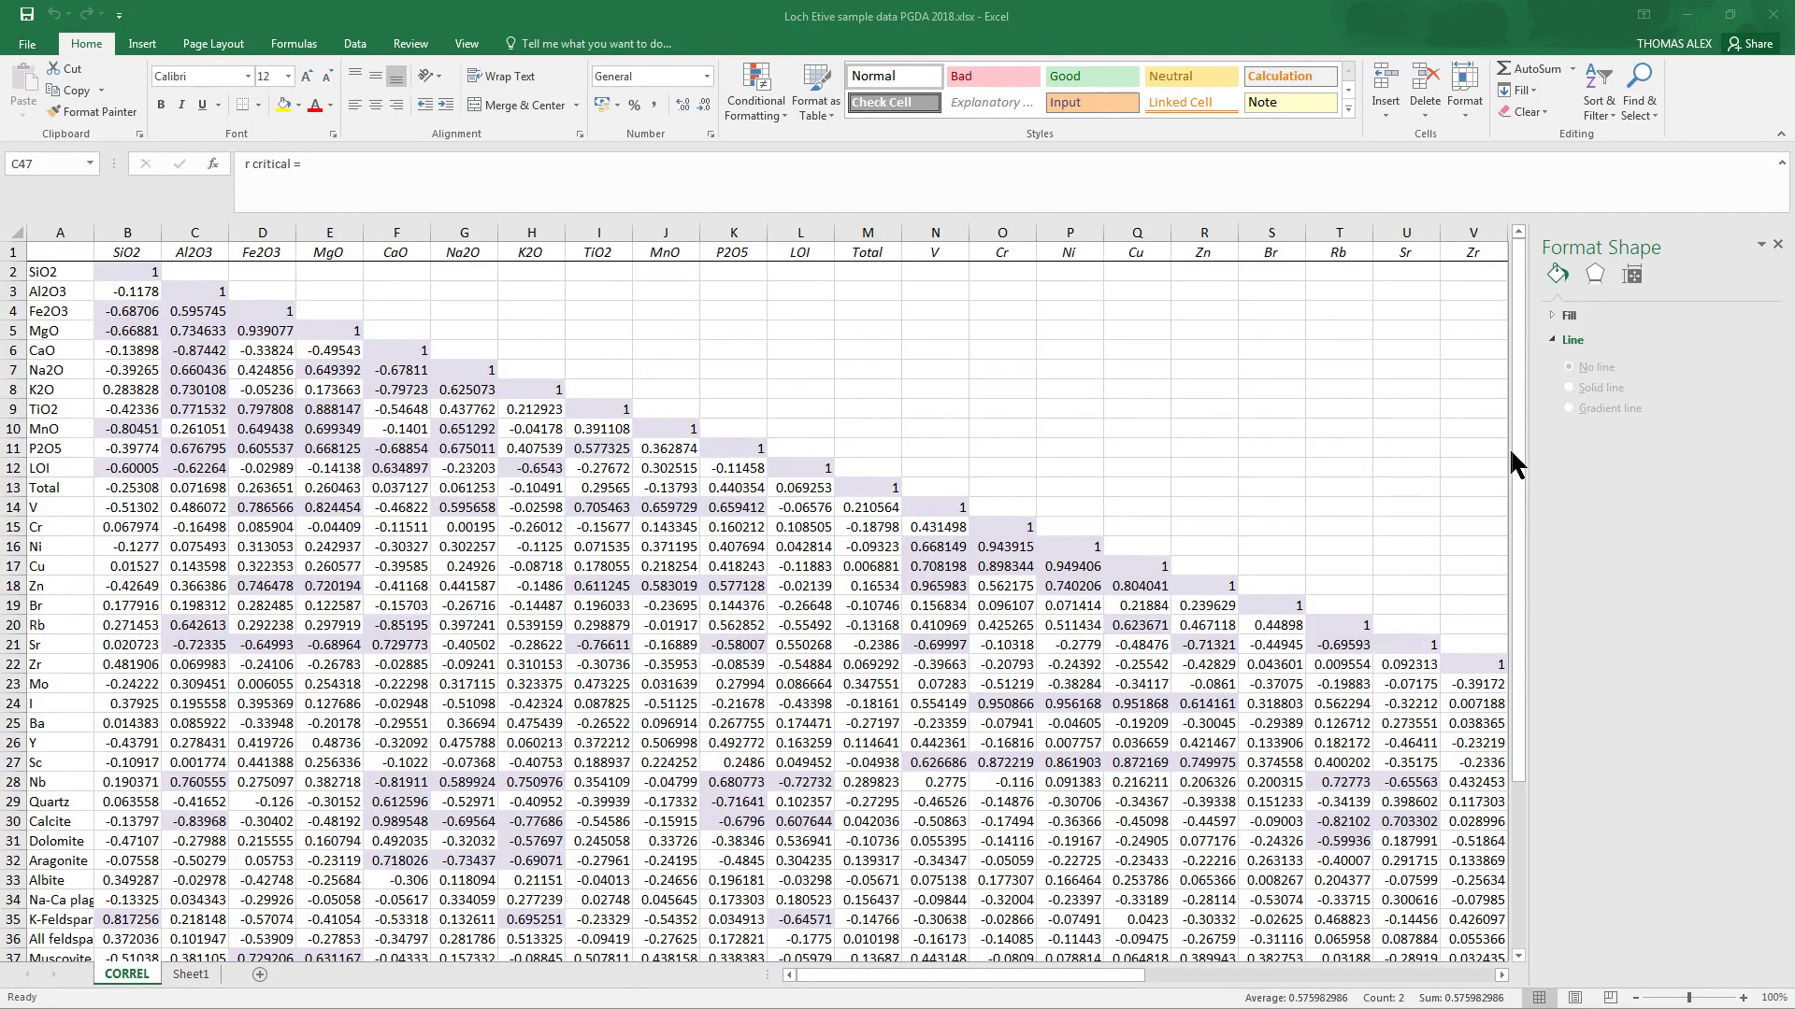
# - Review the T.INV r critical formula in D47, then add the new blank Sheet4
pyautogui.moveTo(1518, 434); pyautogui.dragTo(1518, 725)
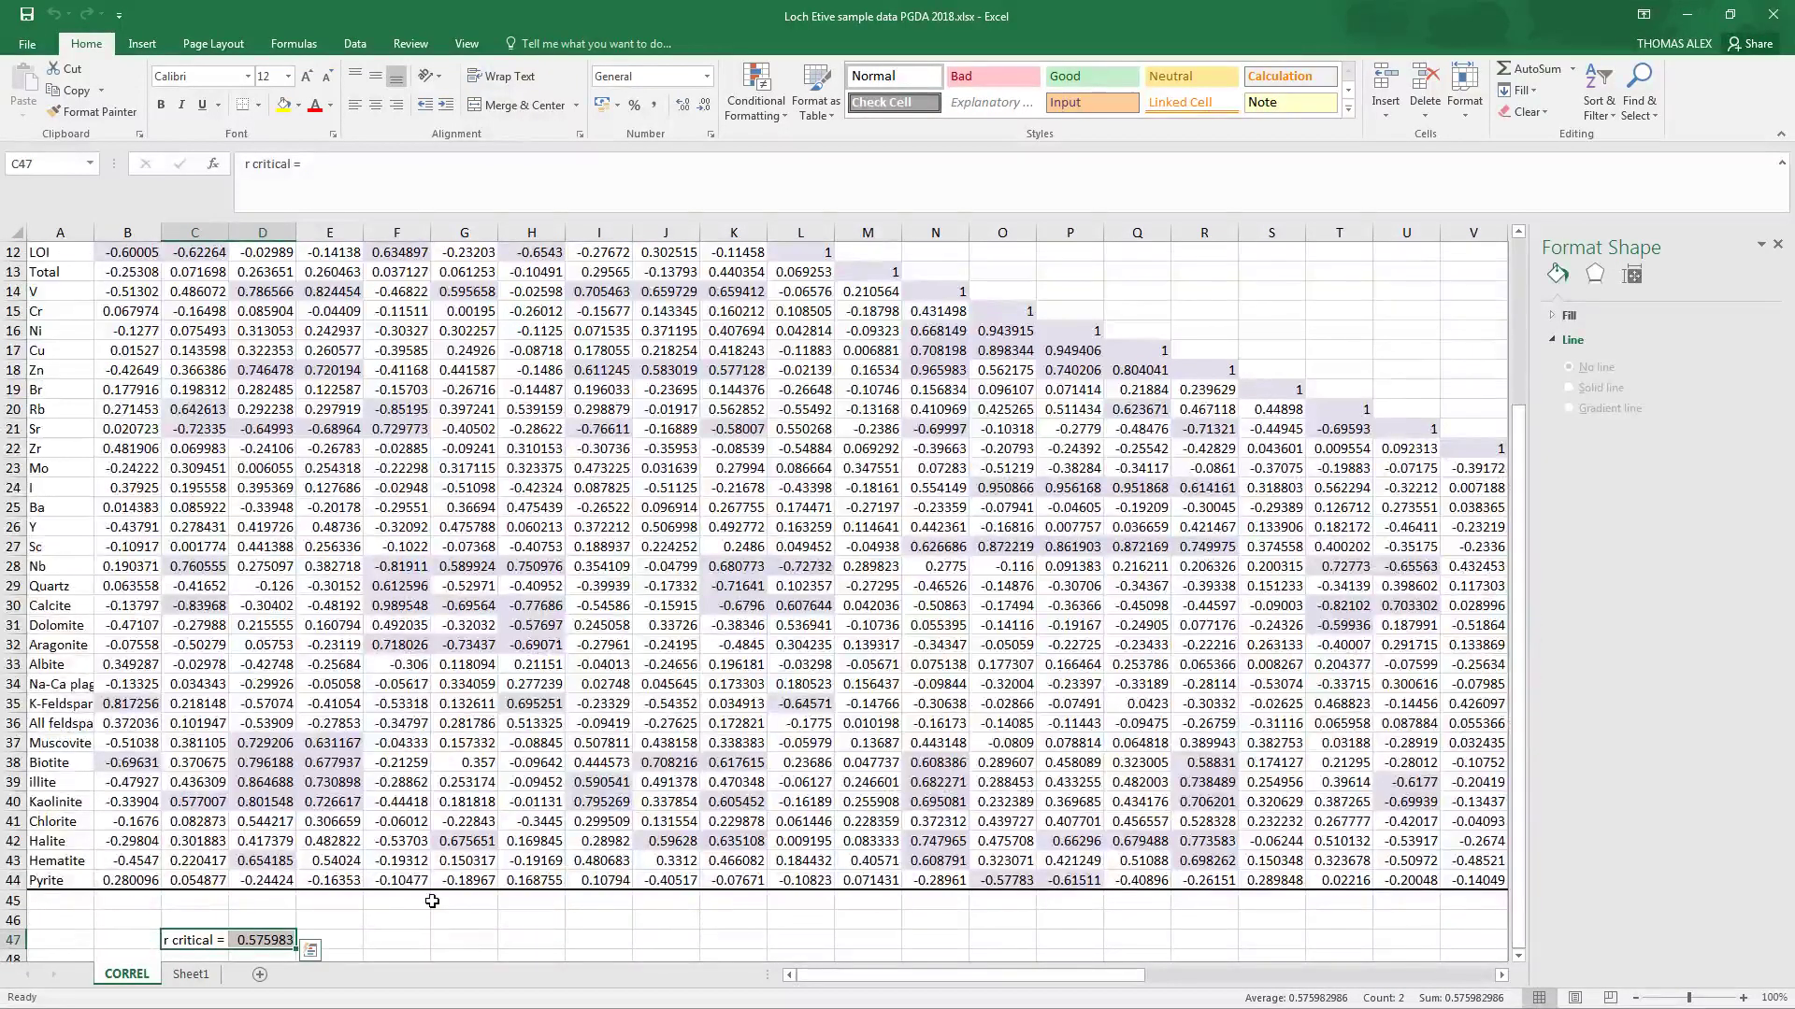
pyautogui.click(271, 941)
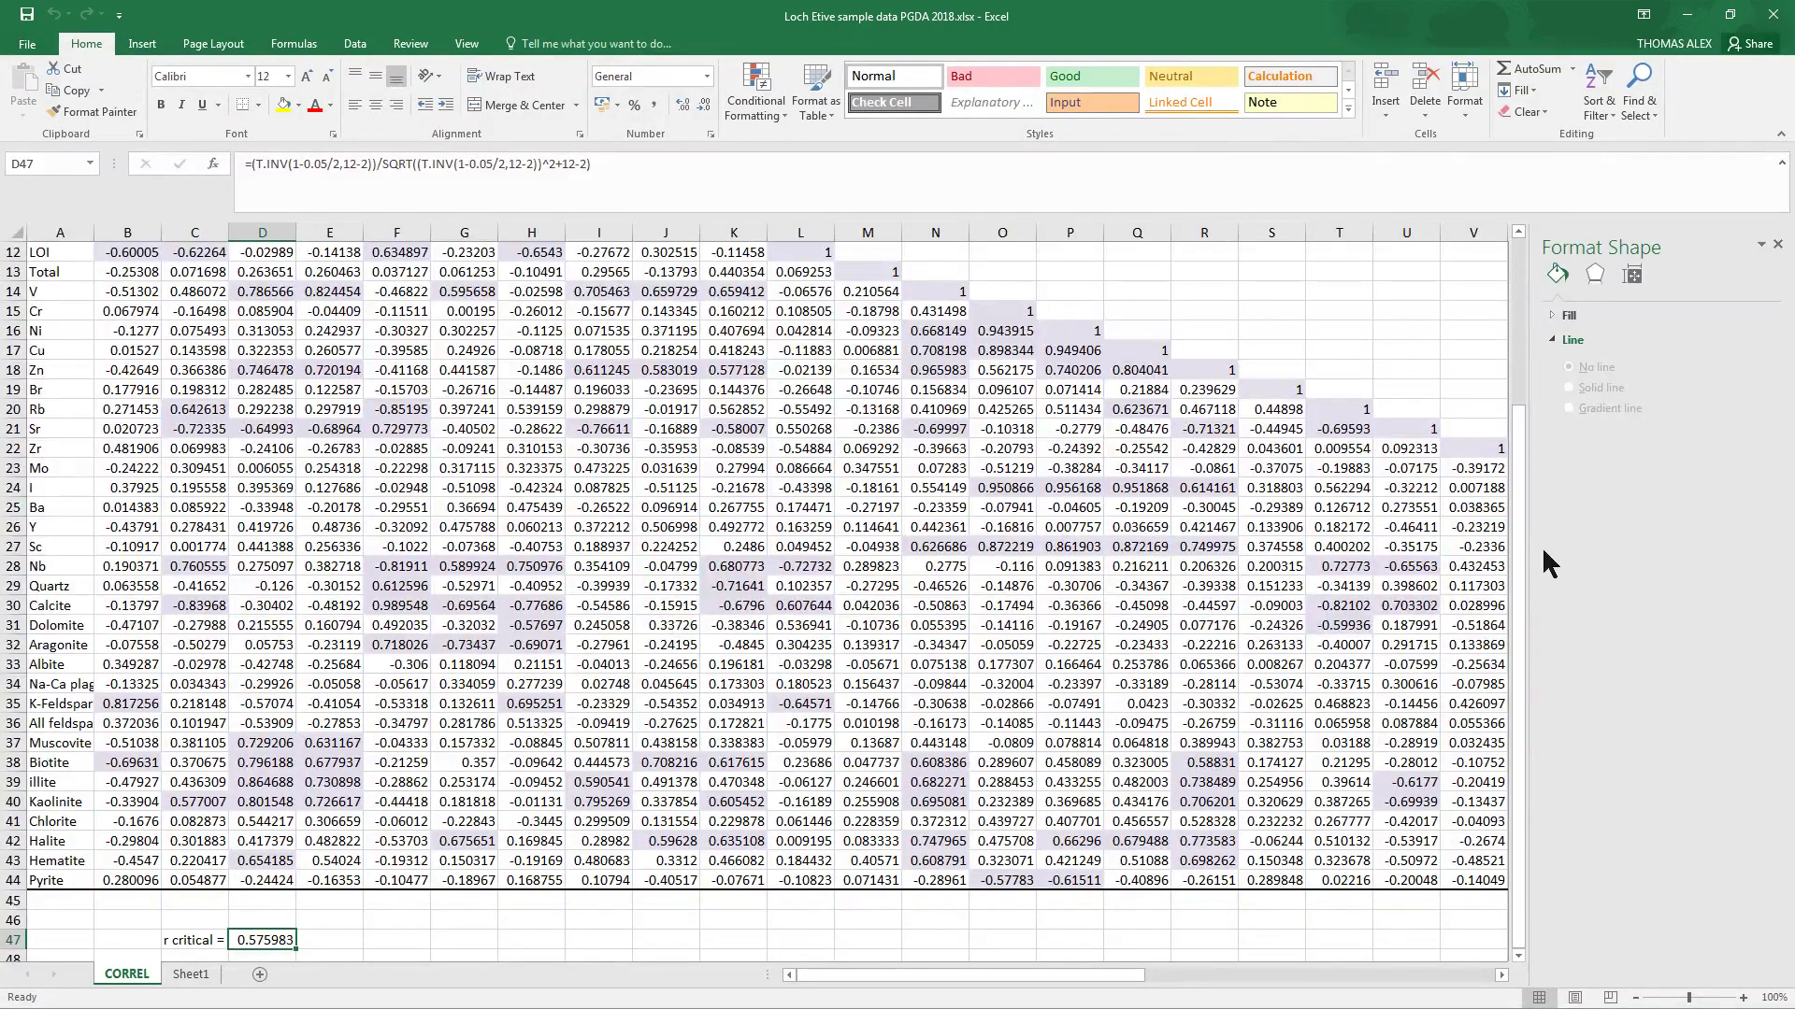
pyautogui.moveTo(1516, 583); pyautogui.dragTo(1524, 395)
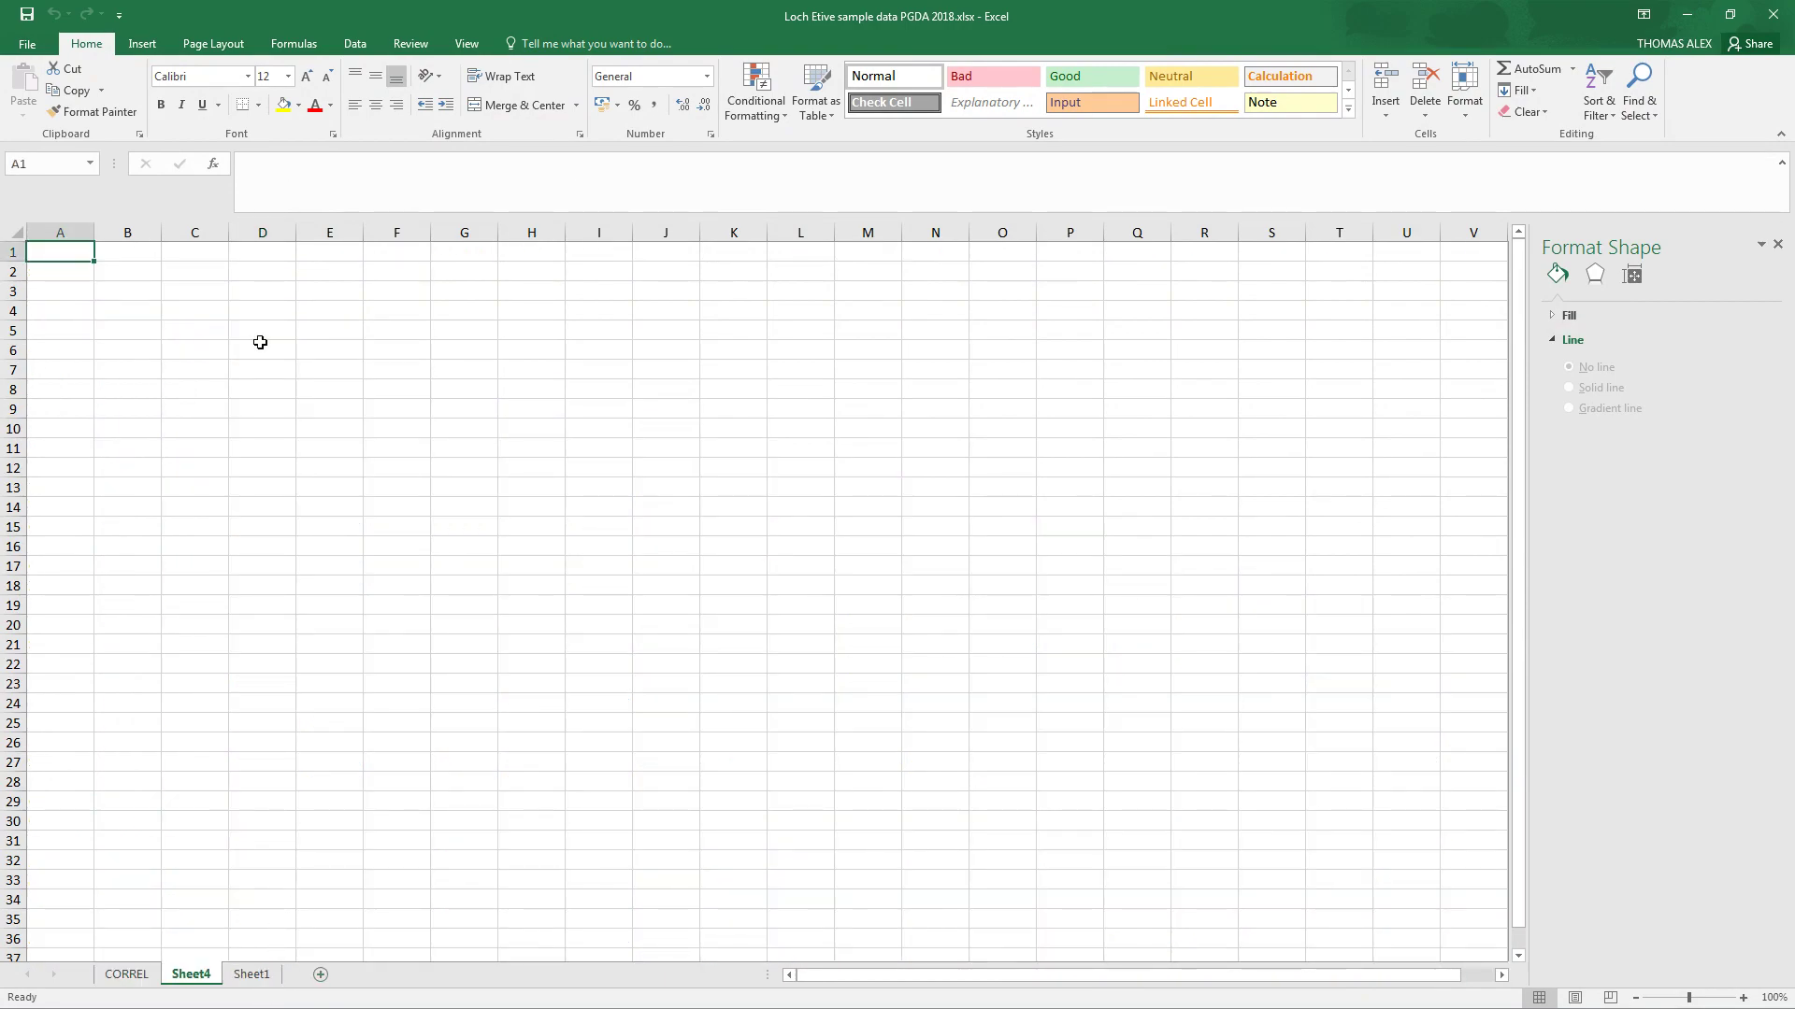
# - Enter the label A in cell B2
pyautogui.click(136, 280)
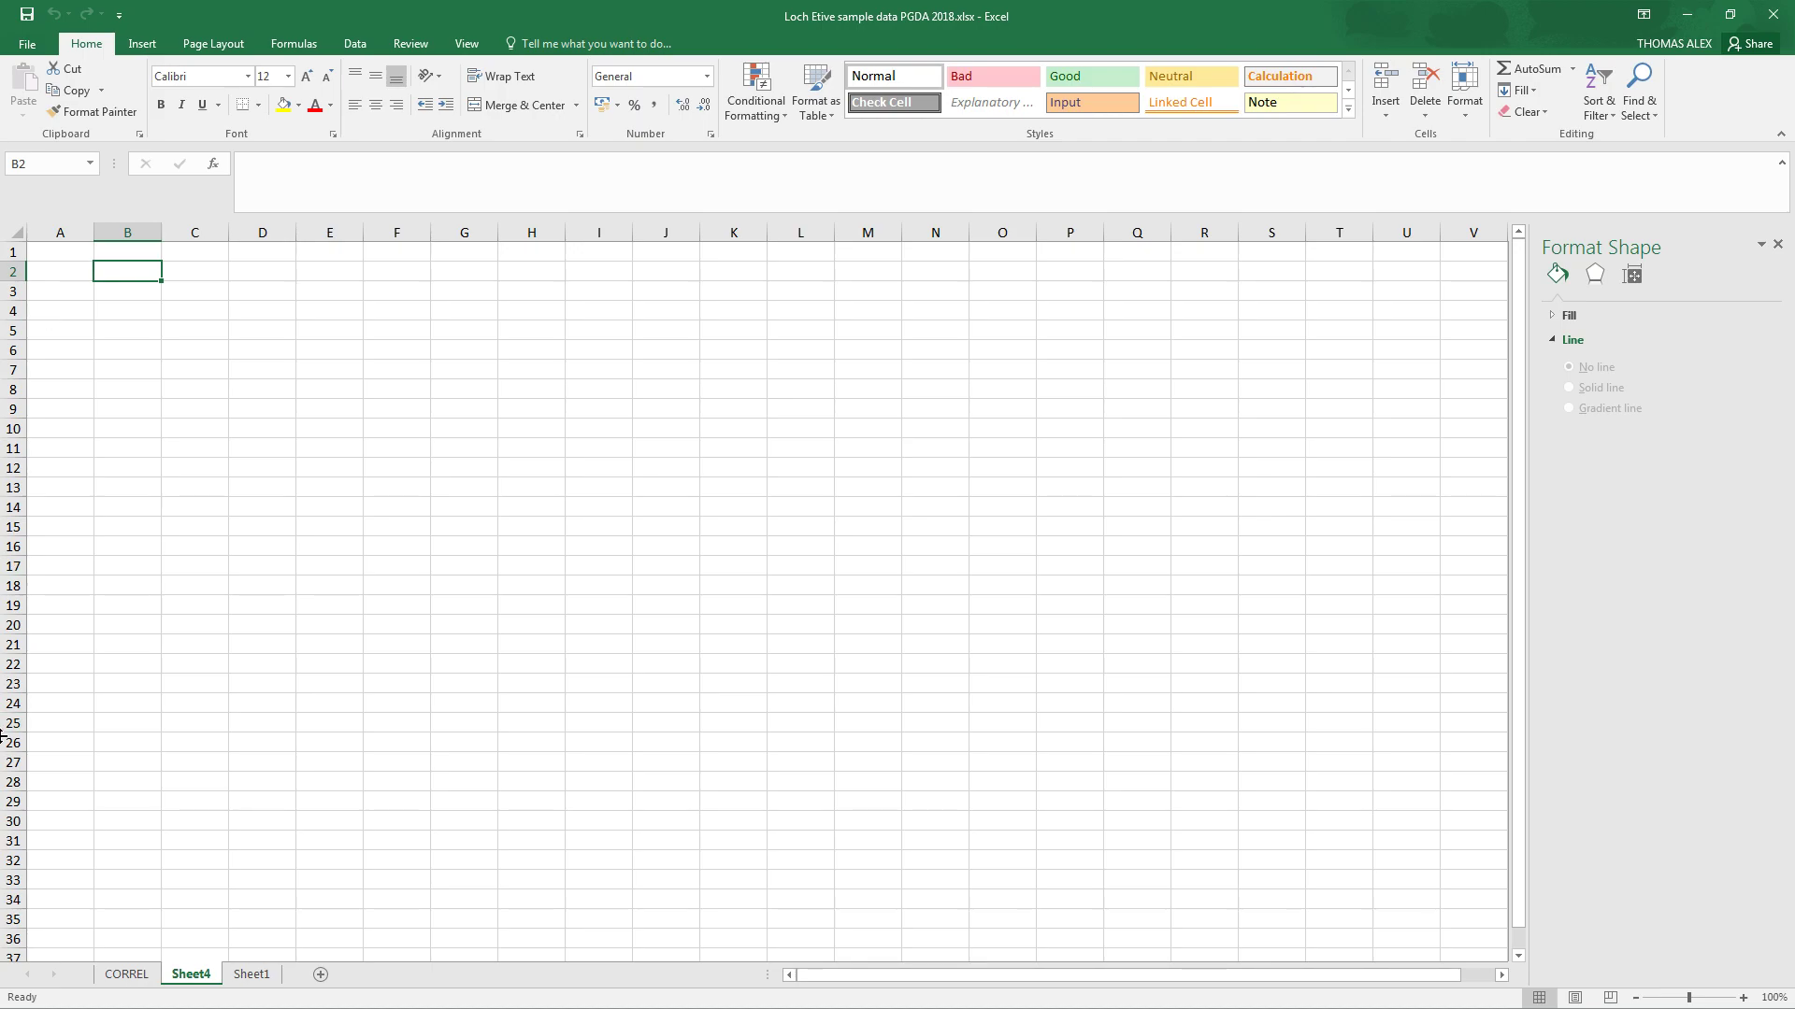
pyautogui.write('A')
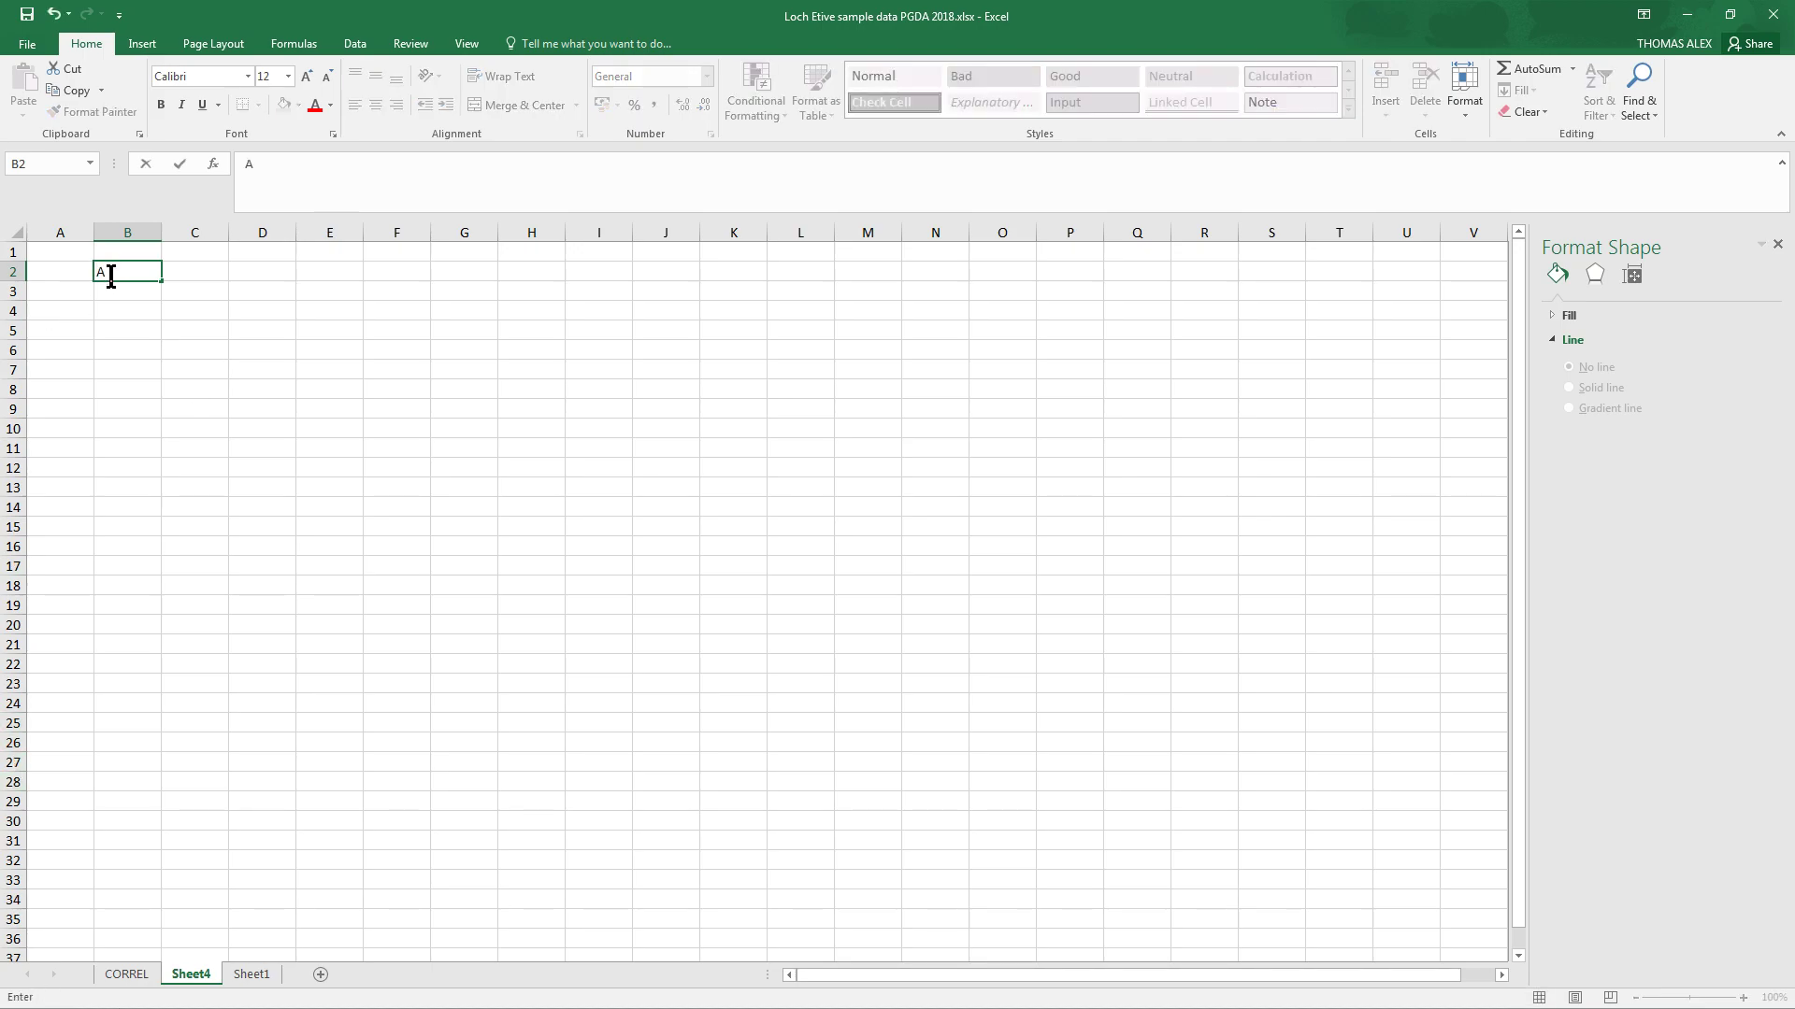
pyautogui.click(185, 276)
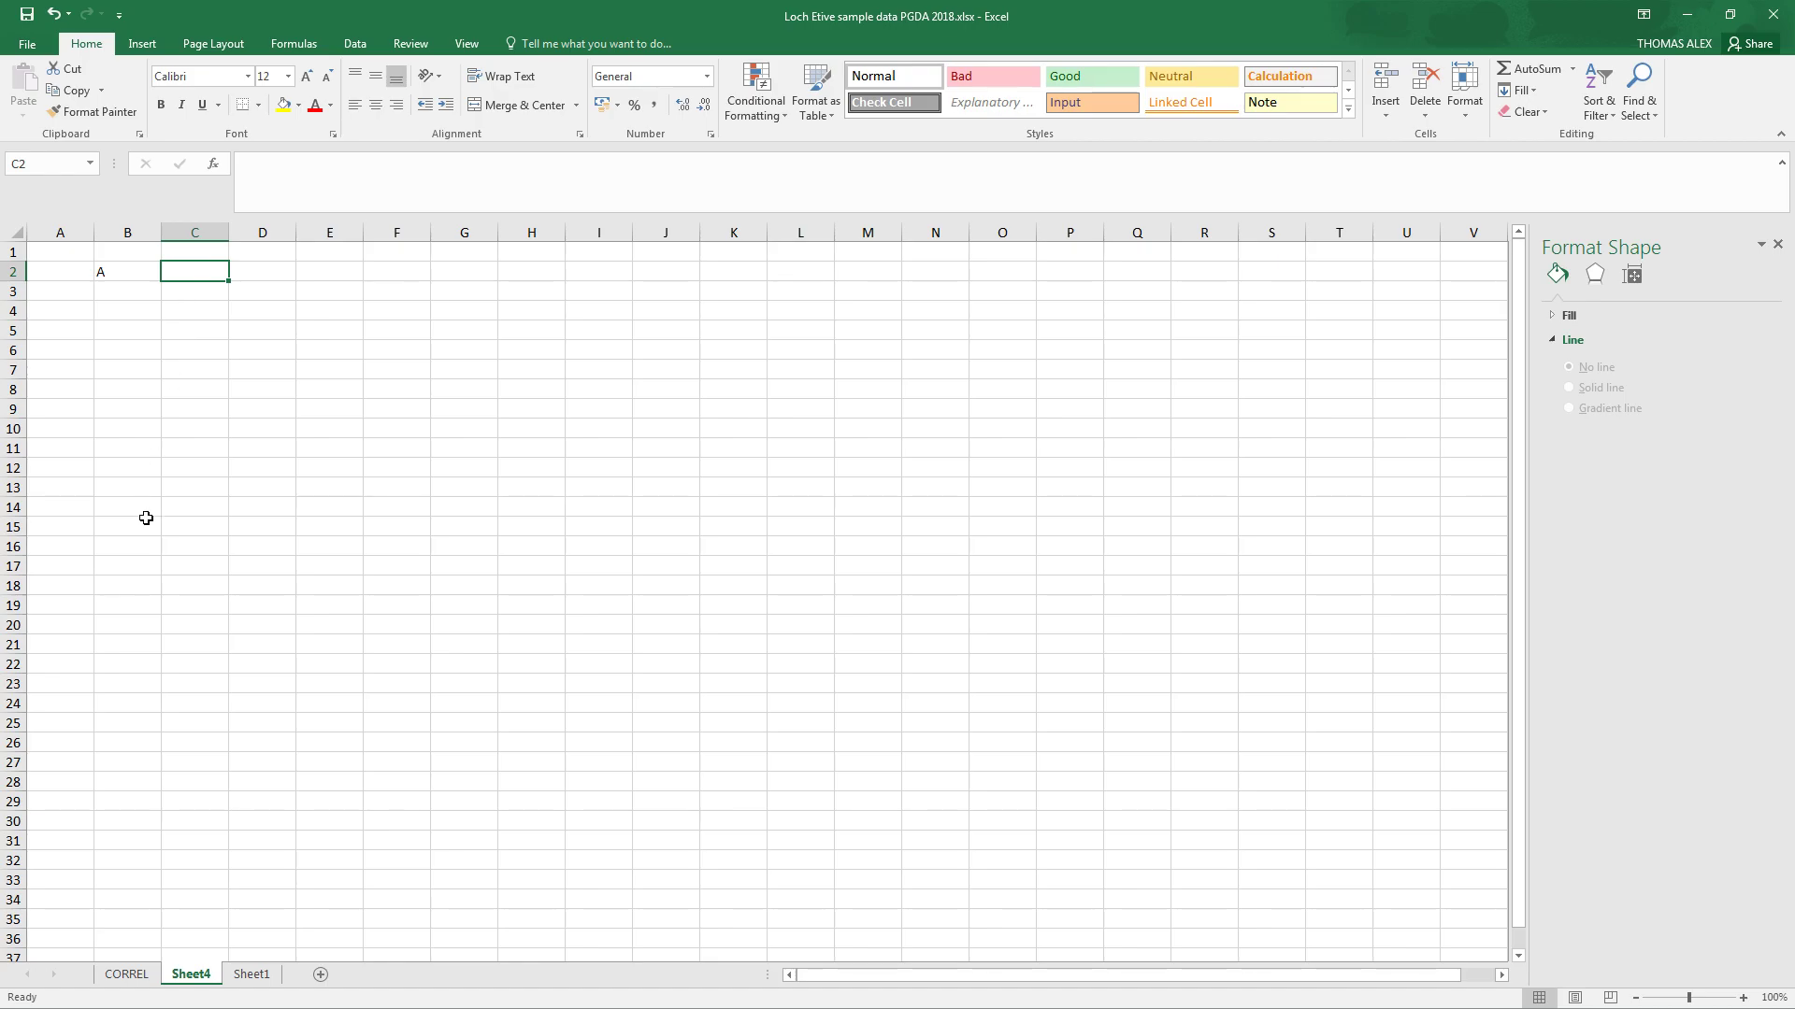
# - Enter =CHAR(CODE(B2)+1) in C2 so it returns the letter B
pyautogui.write('=C')
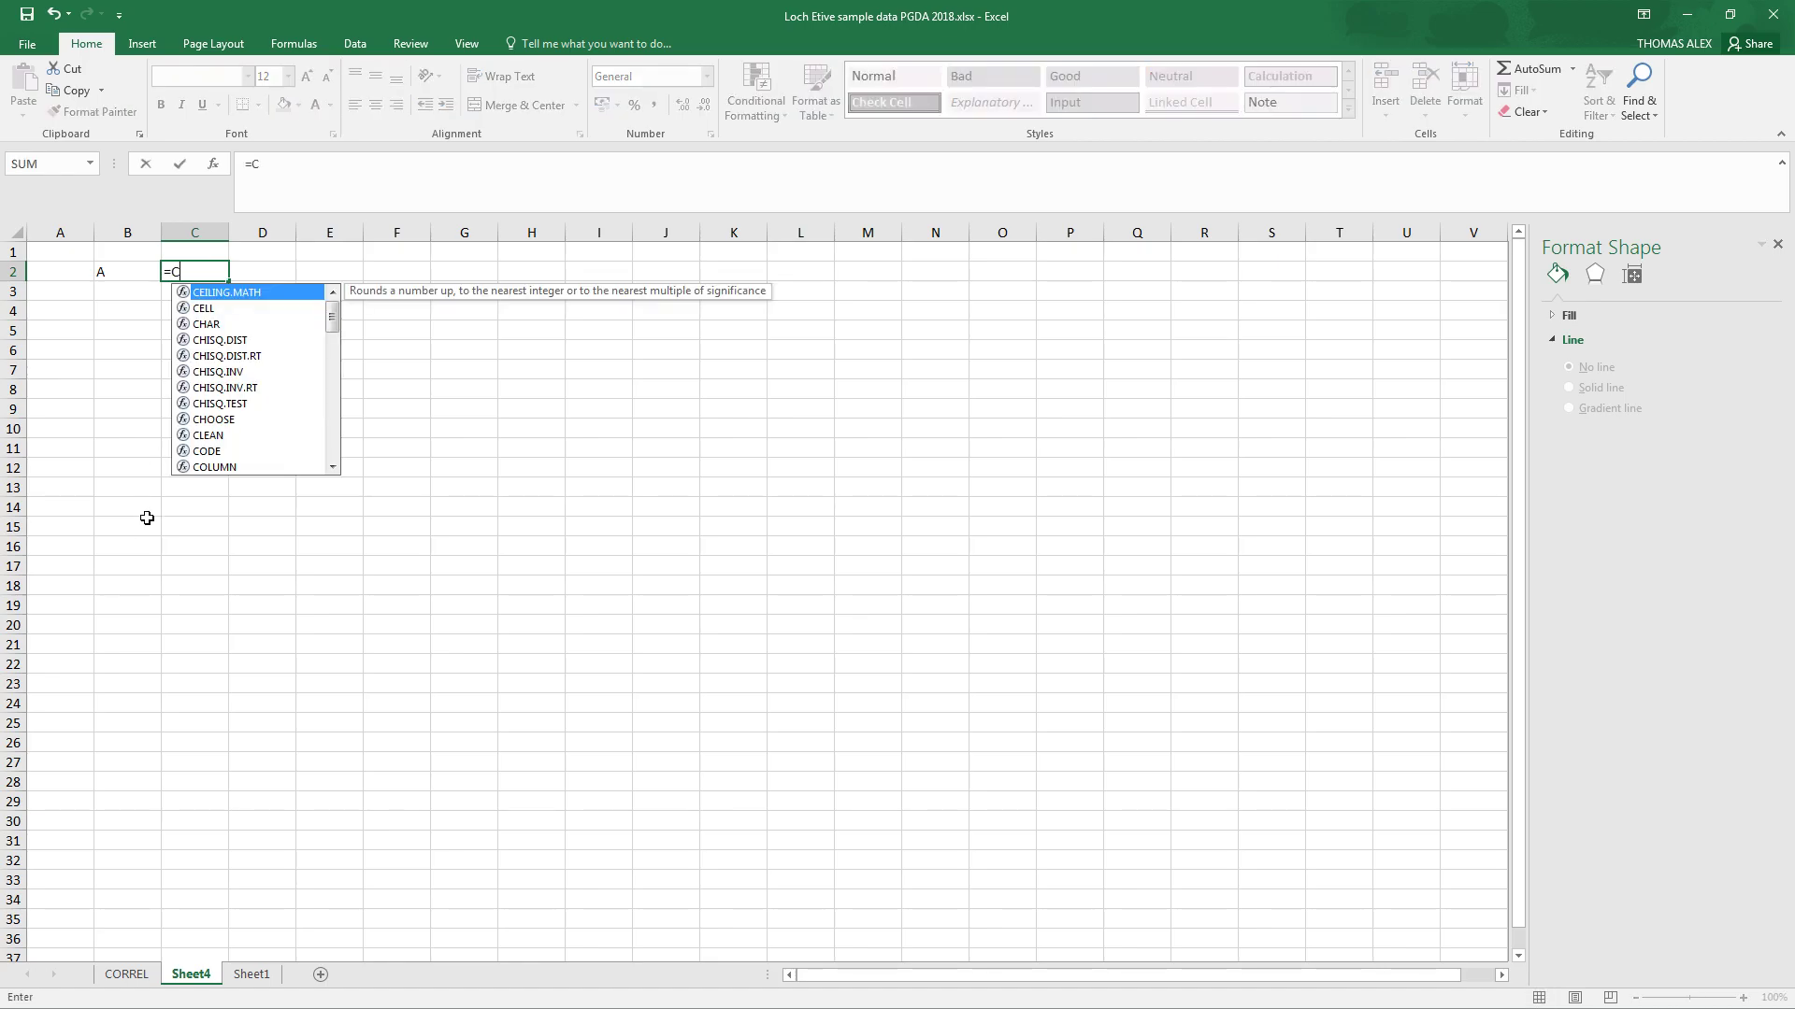
pyautogui.write('HA')
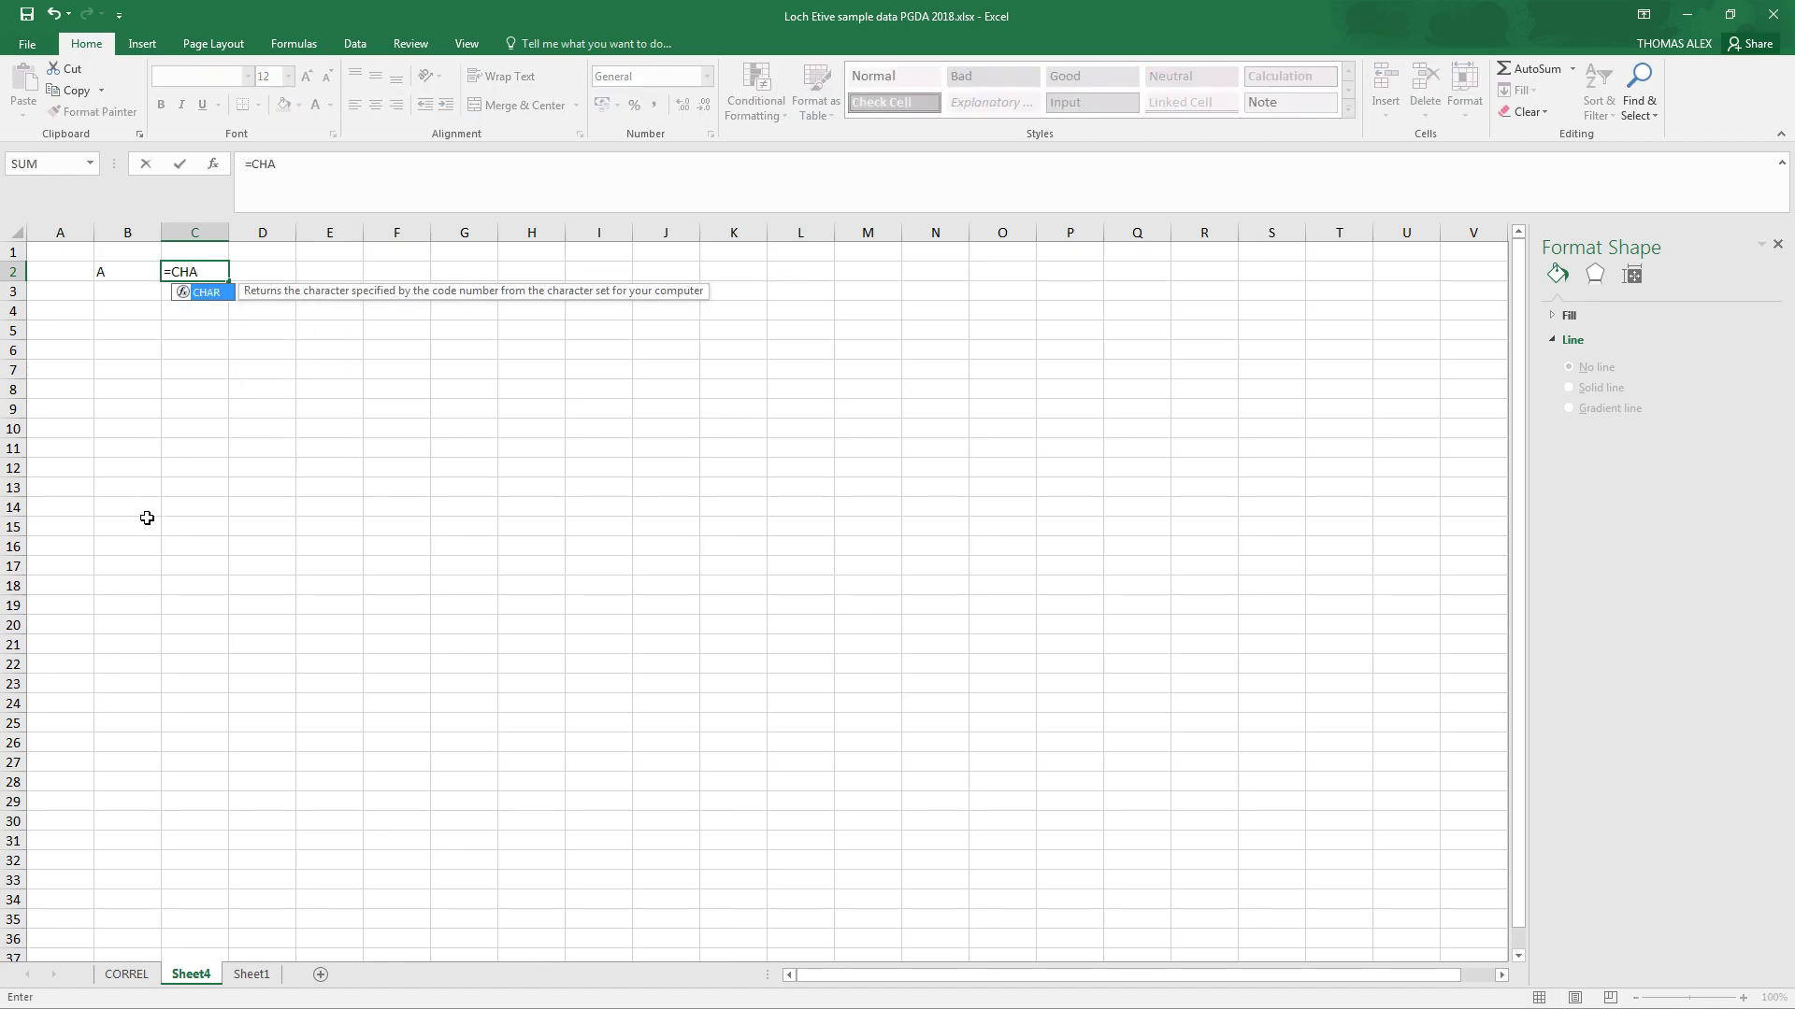
pyautogui.write('R(')
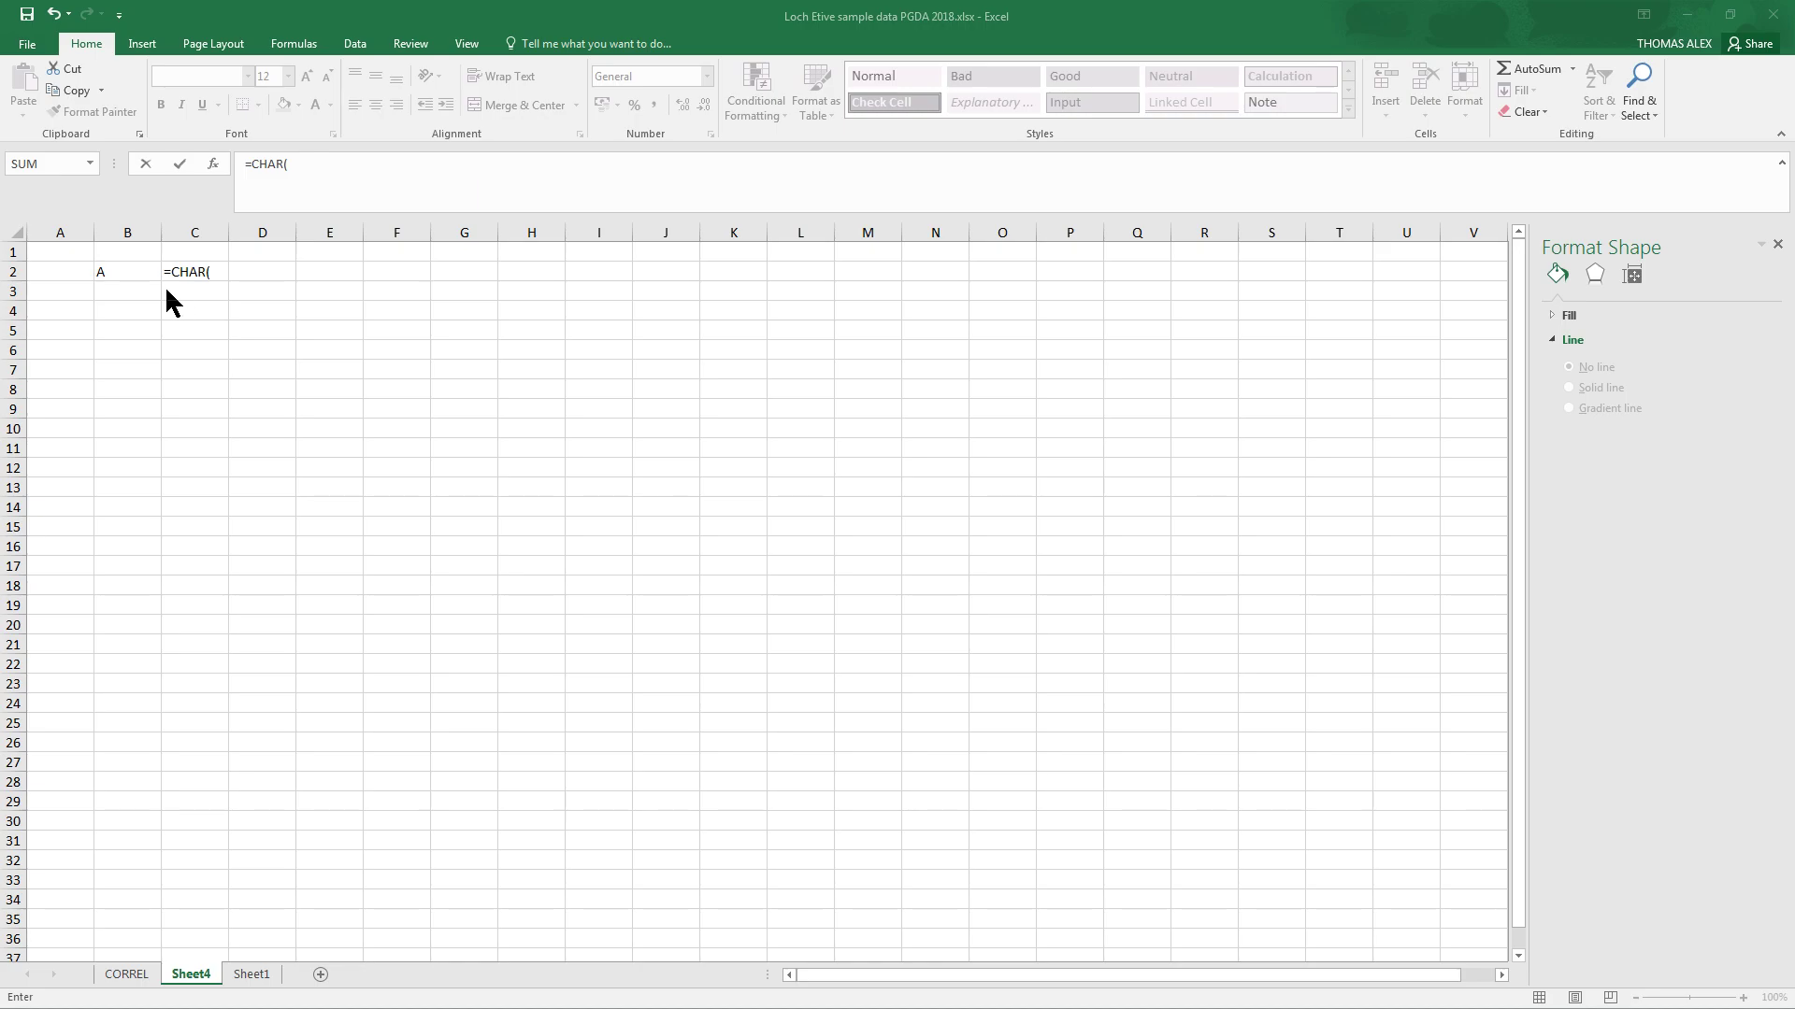
pyautogui.click(328, 164)
pyautogui.click(309, 165)
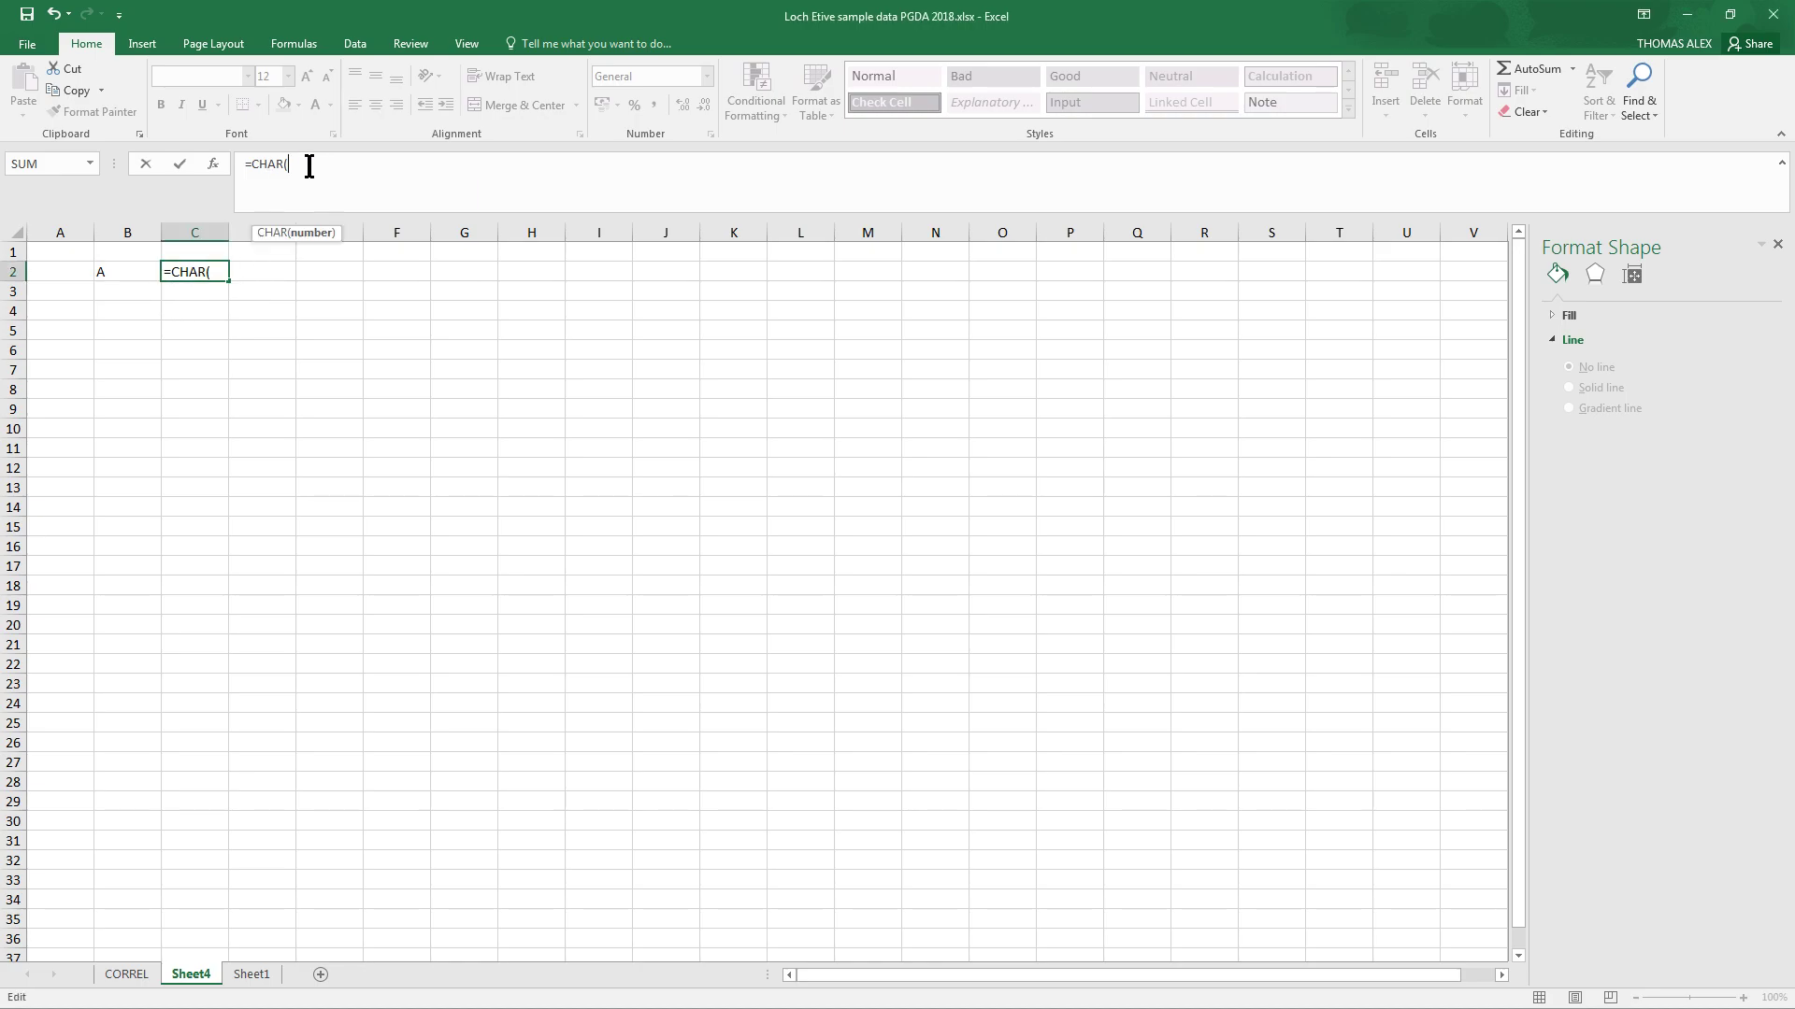
pyautogui.write('code(')
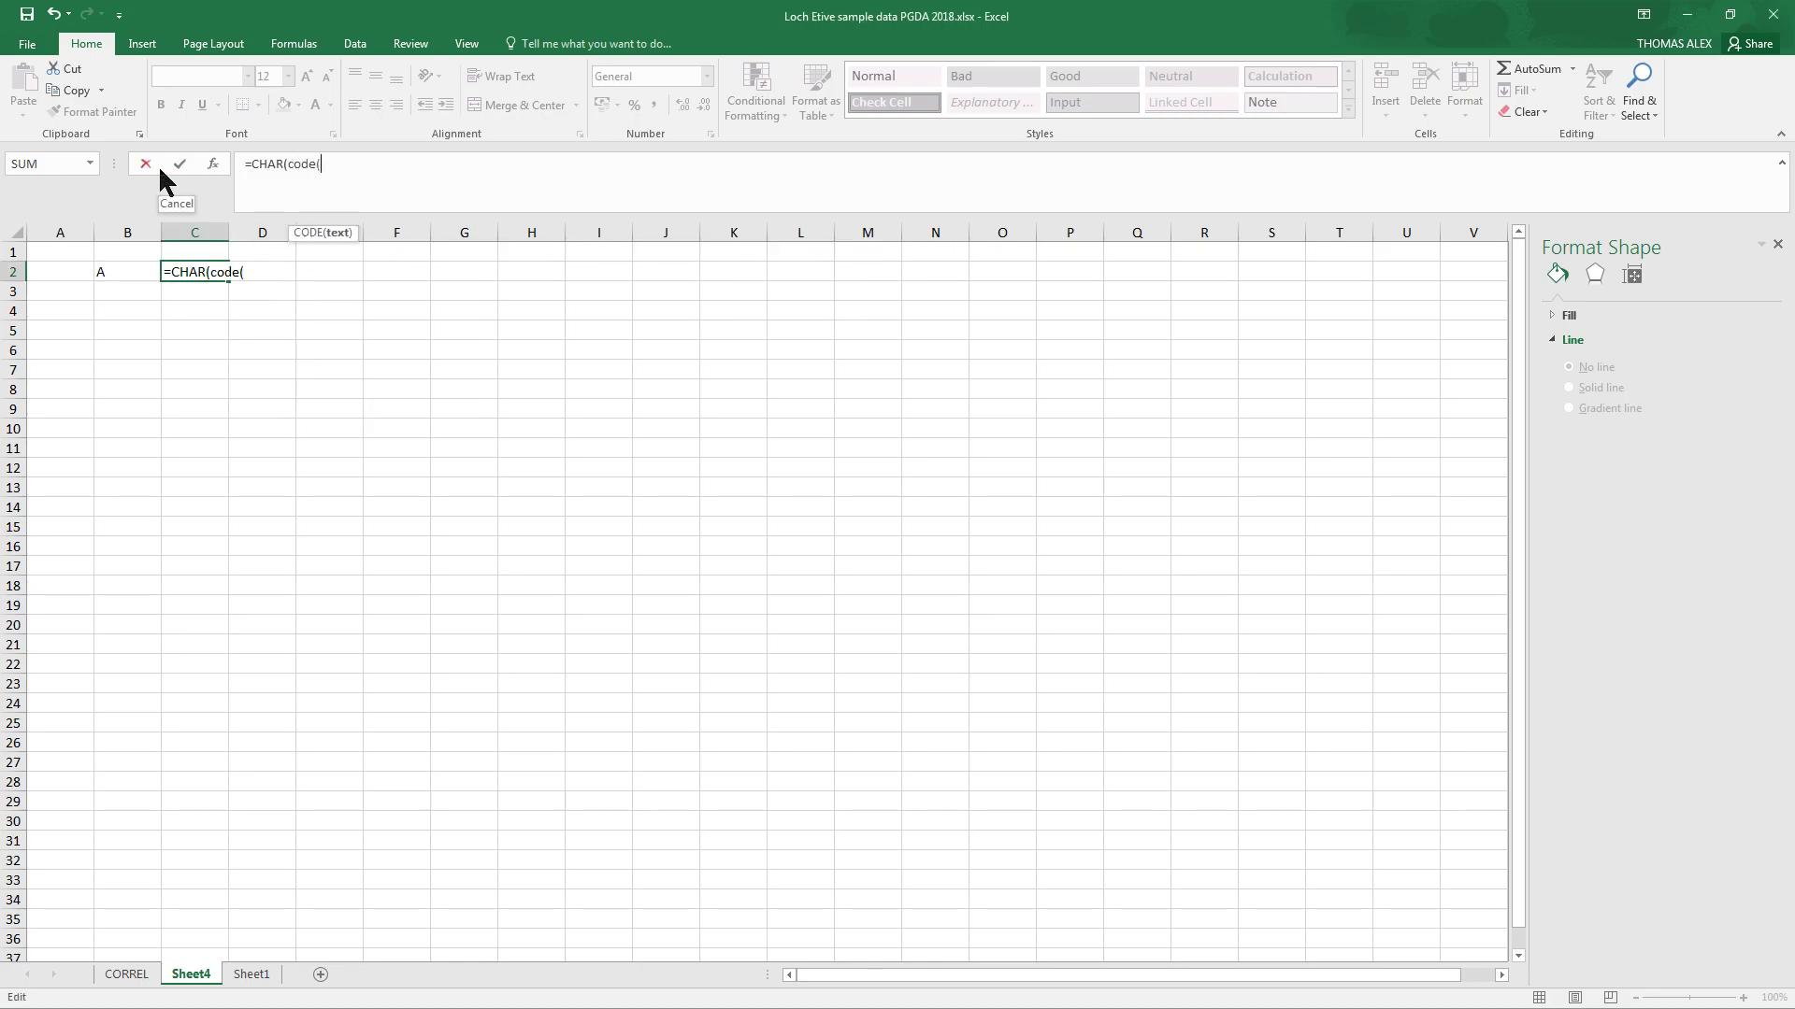
pyautogui.click(112, 272)
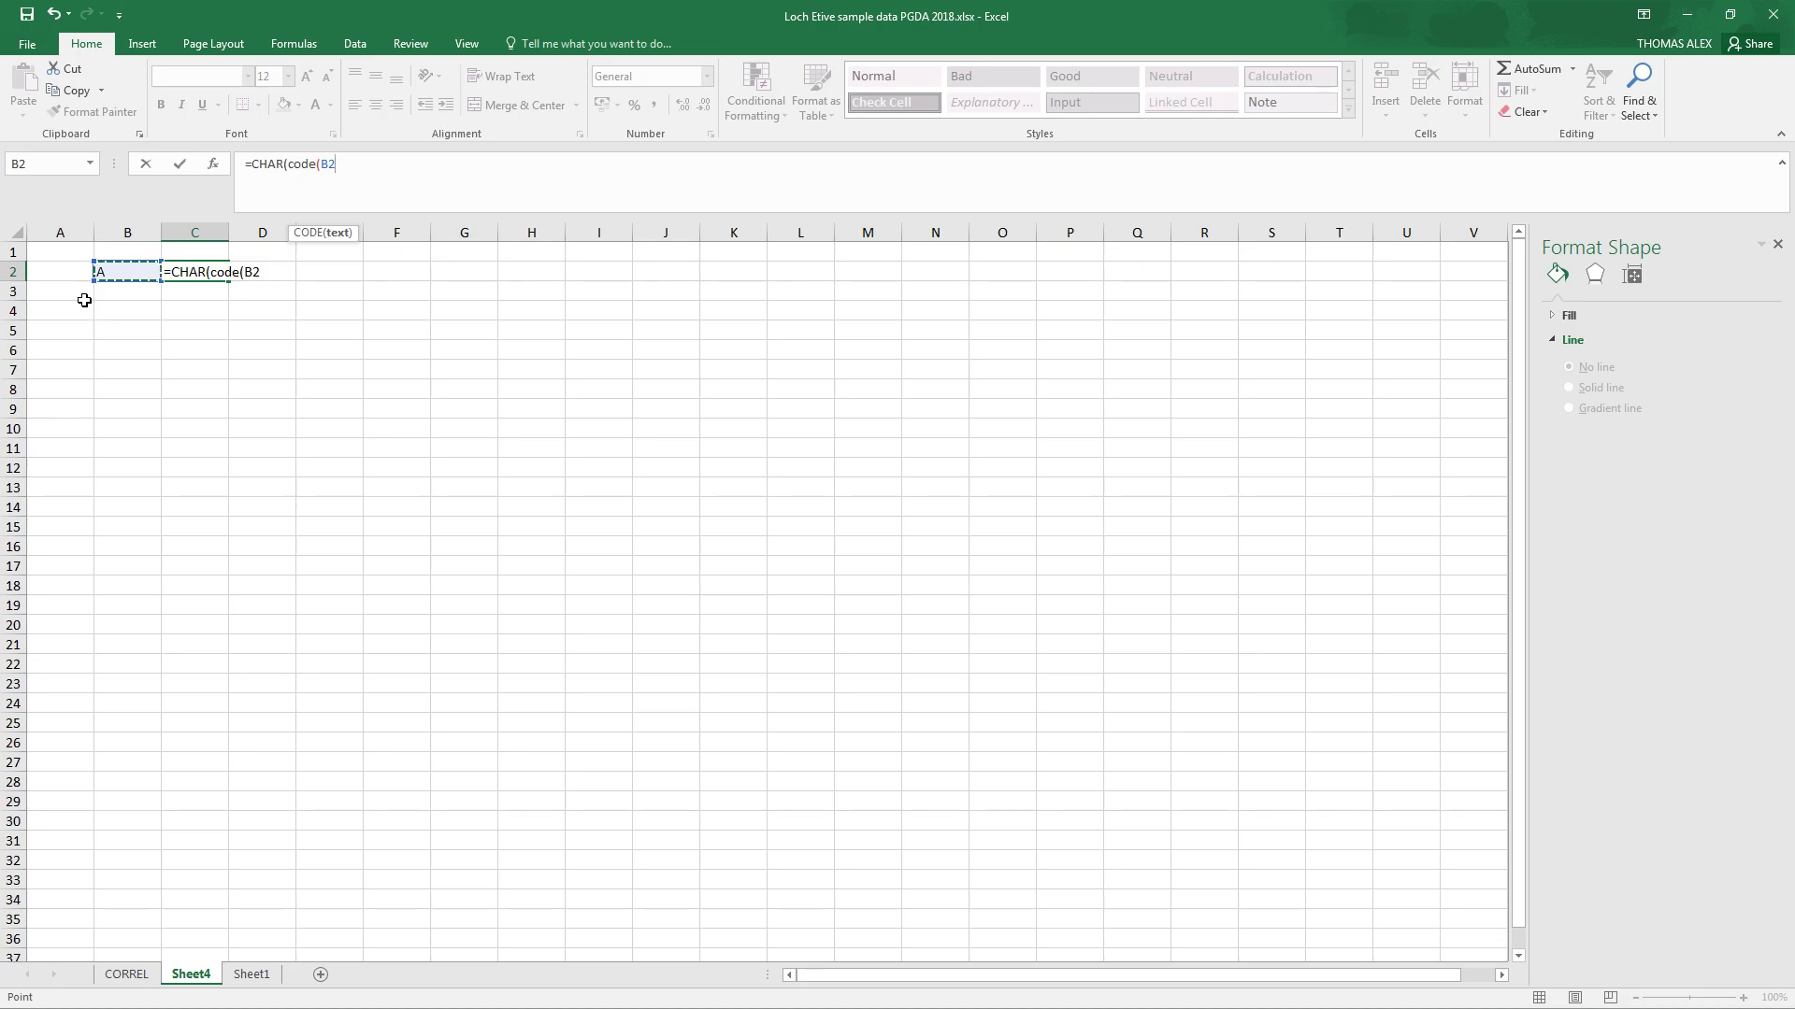
pyautogui.write(')+1')
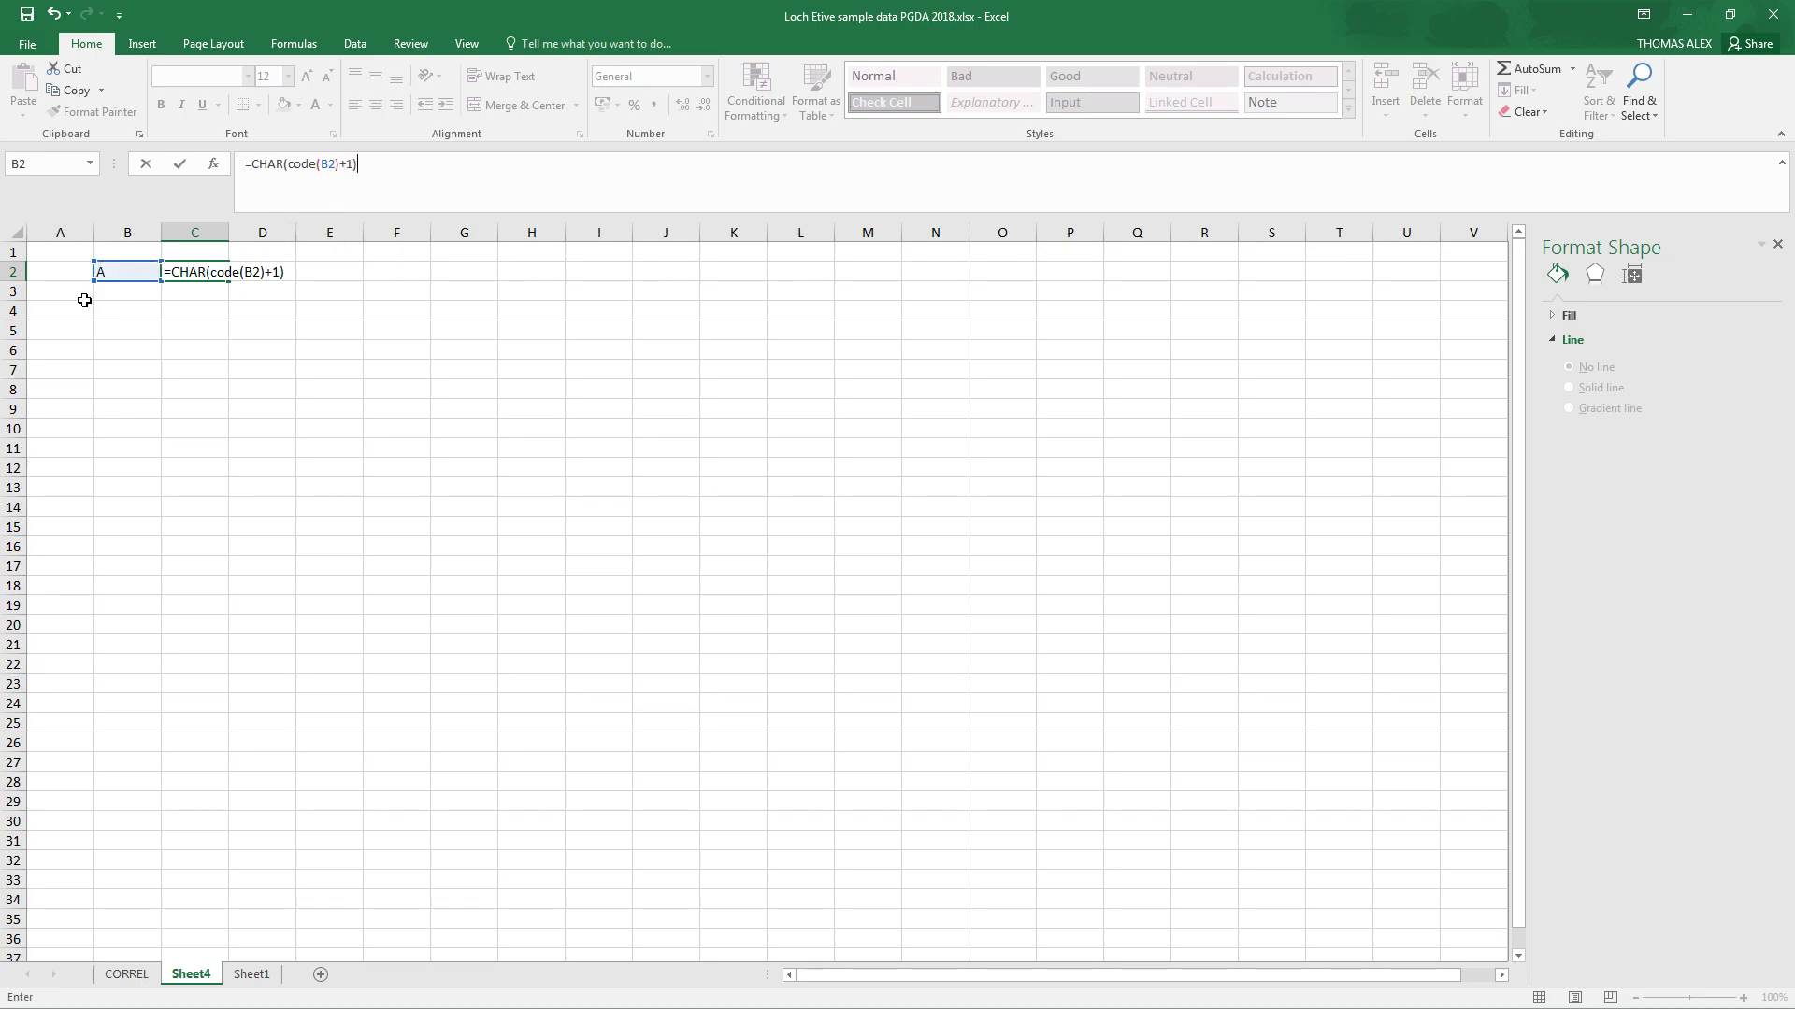
pyautogui.press('Return')
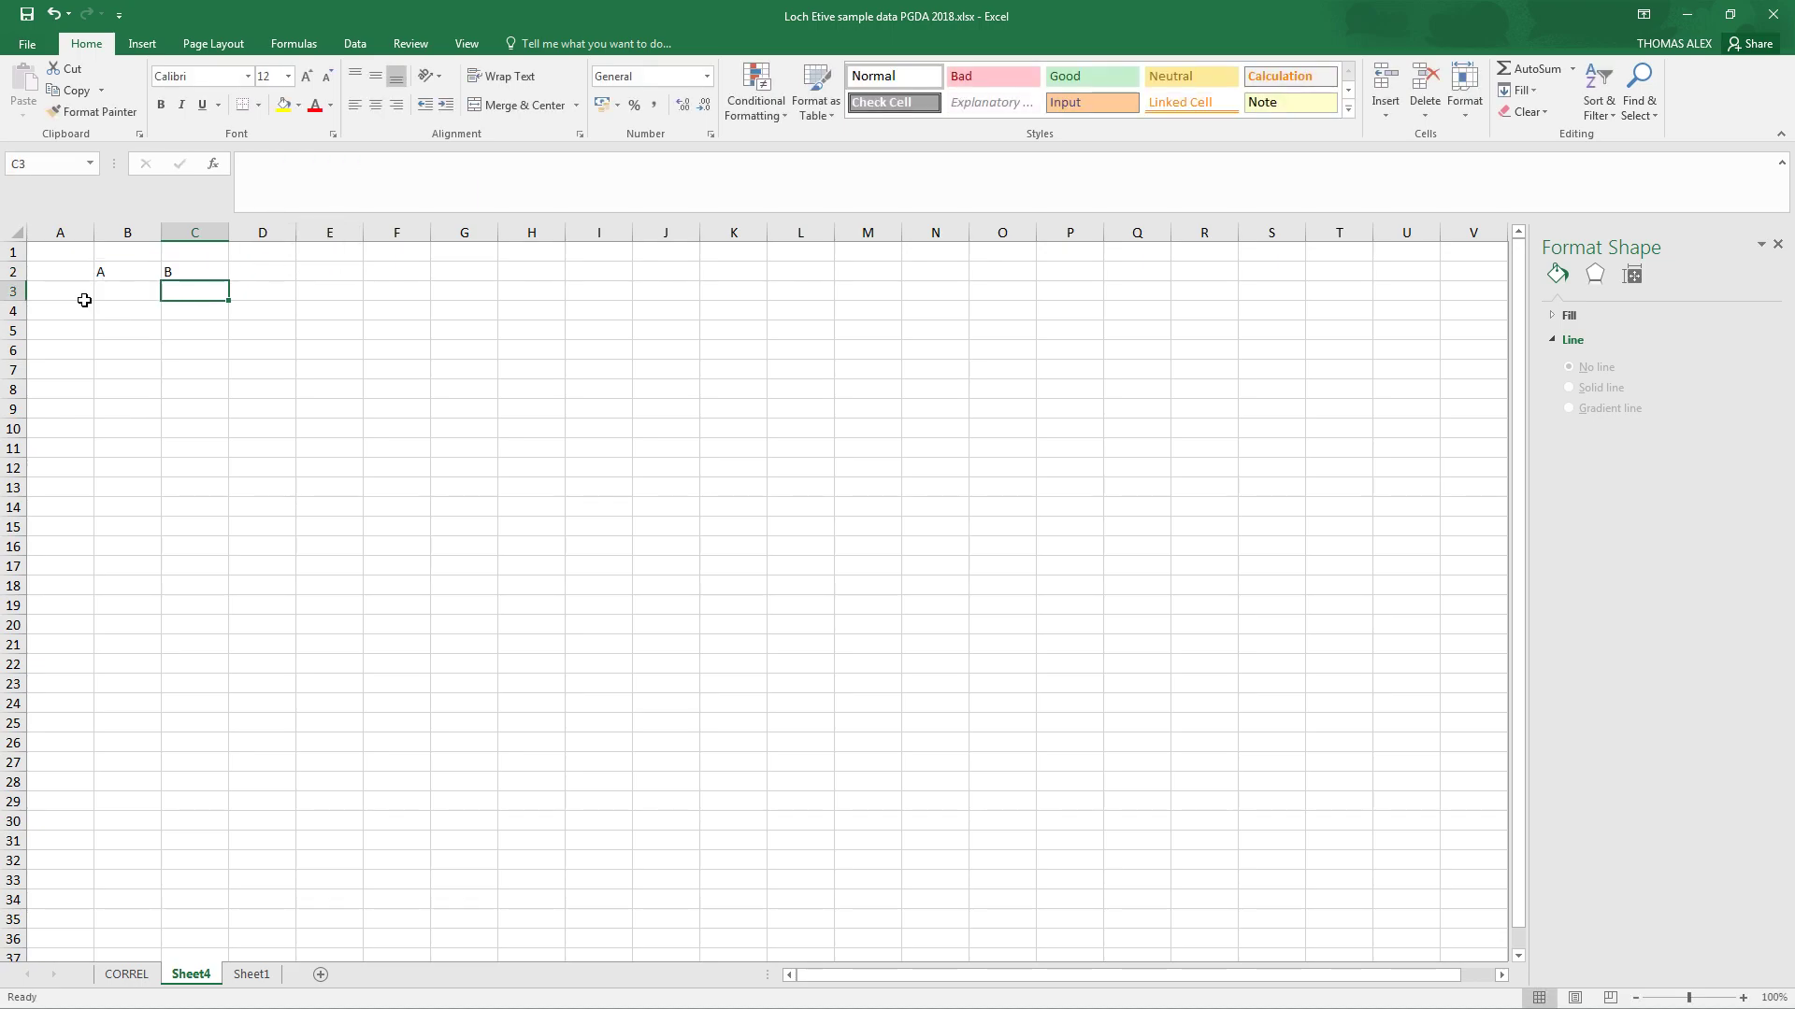
# - Fill the letter formula from C2 across row 2 to AA2
pyautogui.click(191, 272)
pyautogui.moveTo(229, 282); pyautogui.dragTo(1382, 293)
pyautogui.moveTo(1470, 977); pyautogui.dragTo(1122, 970)
# - Number A3:A14 from 1 to 12 by filling down from 1 and 2
pyautogui.click(60, 294)
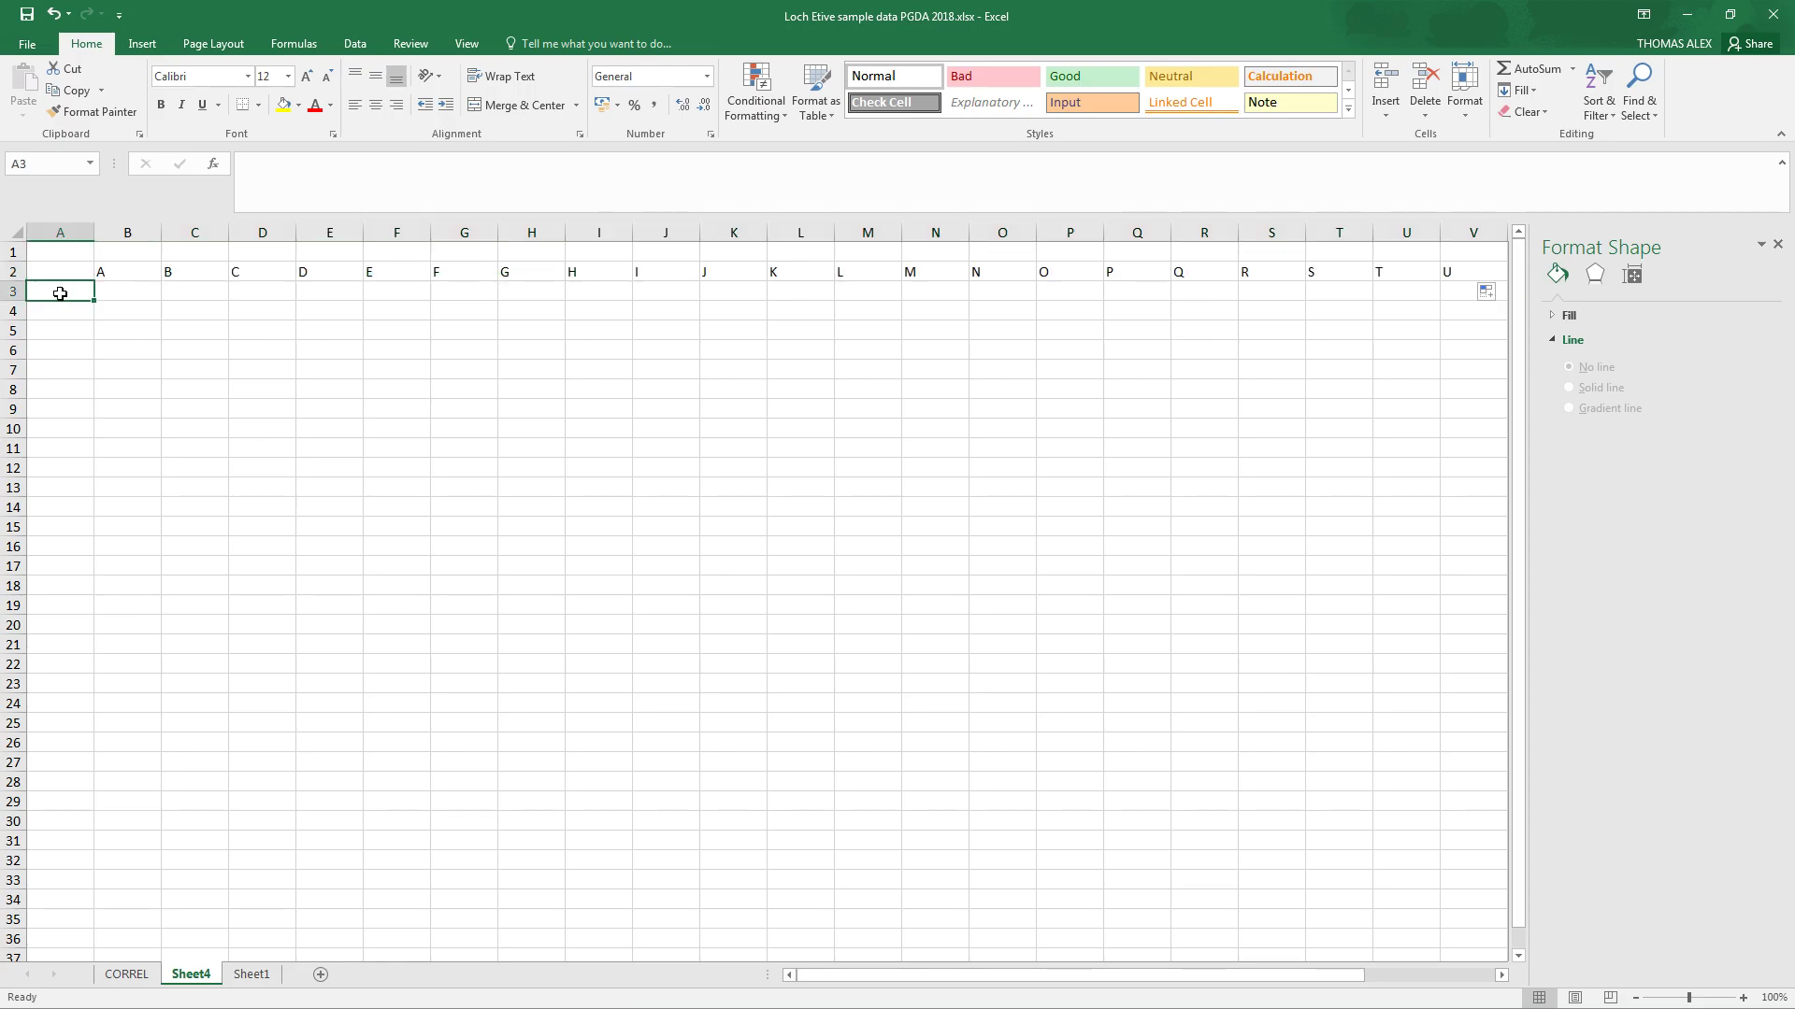
pyautogui.write('1')
pyautogui.press('Return')
pyautogui.write('2')
pyautogui.press('Return')
pyautogui.press('Right')
pyautogui.moveTo(78, 296); pyautogui.dragTo(85, 513)
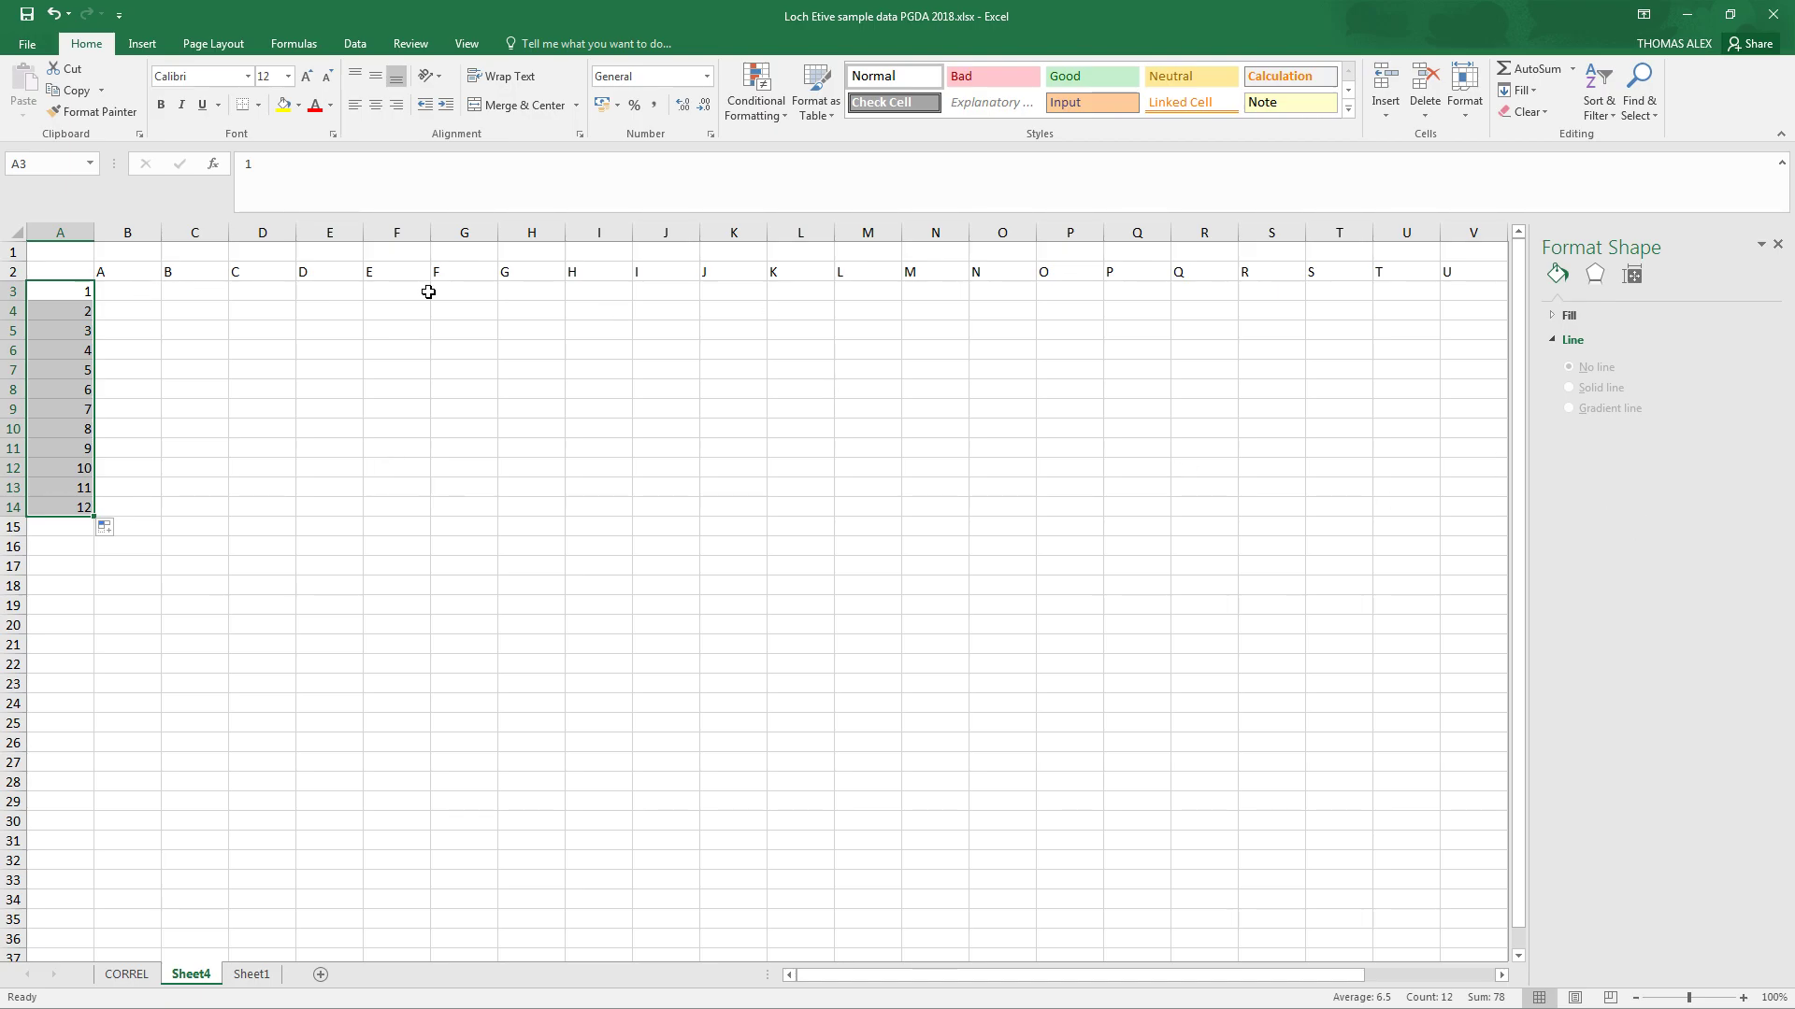
# - Enter =RAND() in cell B3
pyautogui.click(137, 290)
pyautogui.write('=')
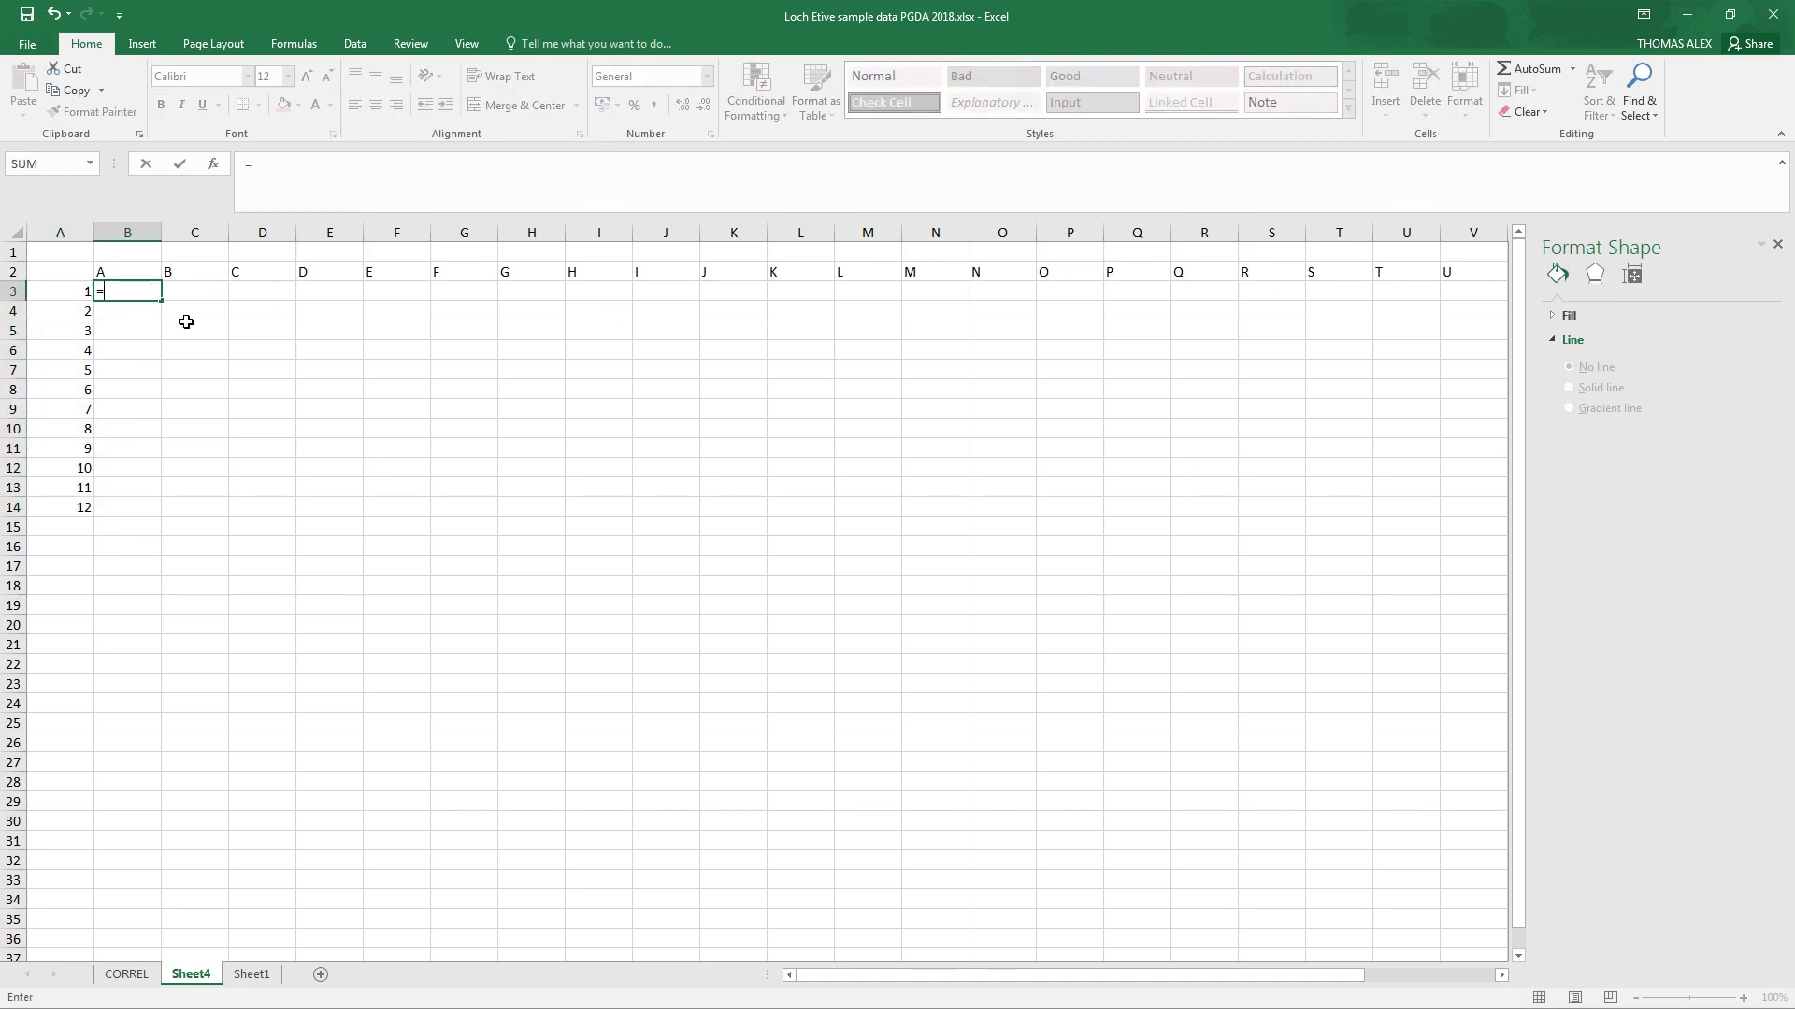
pyautogui.write('rand(')
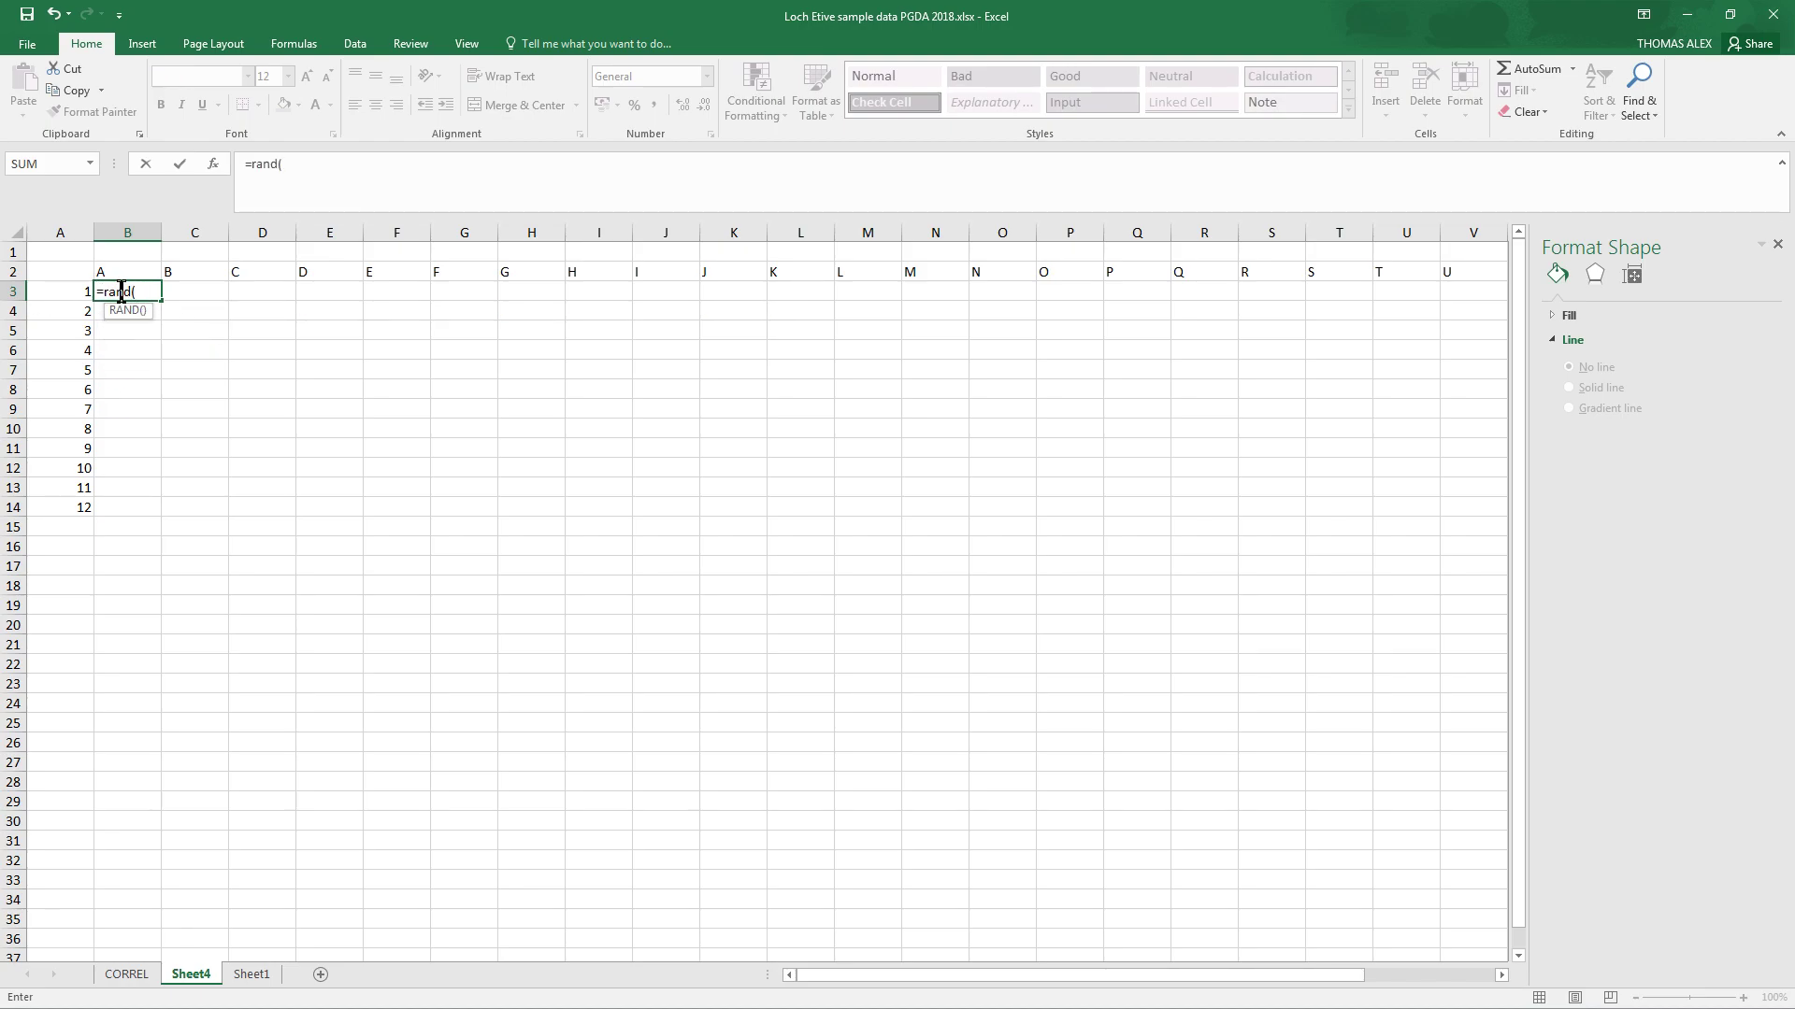
pyautogui.write(')')
pyautogui.press('Return')
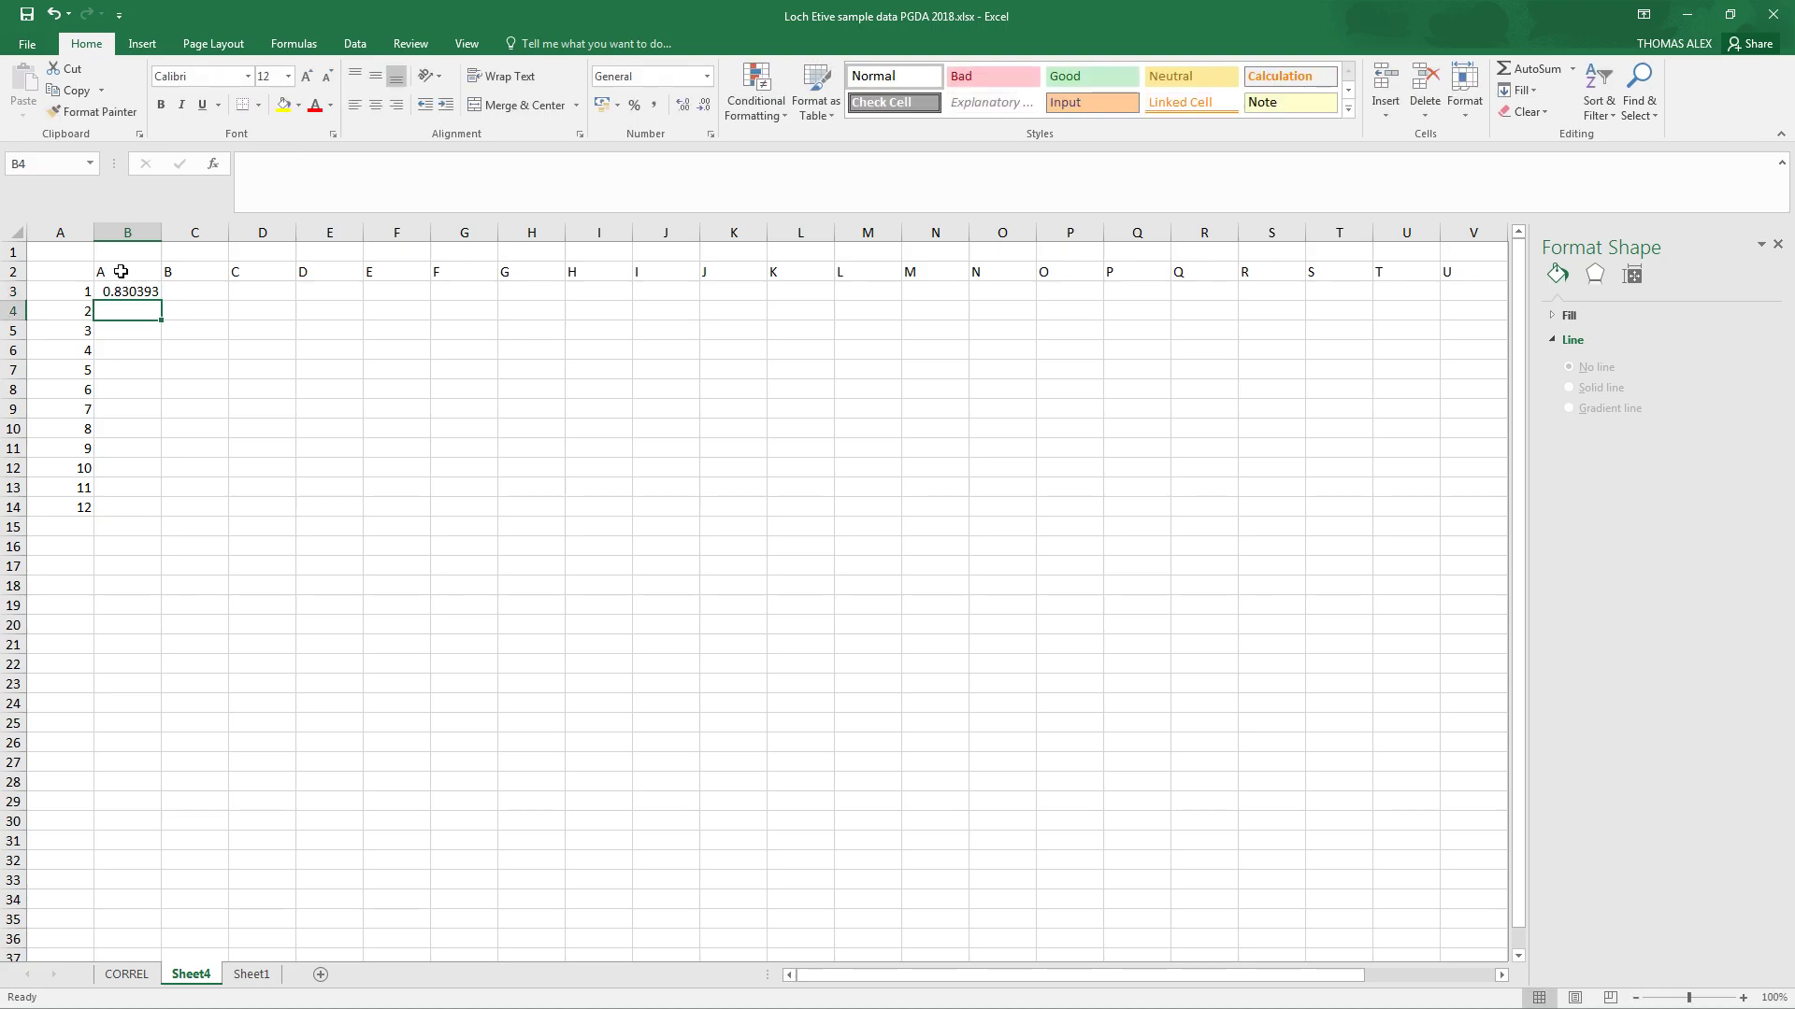
# - Fill the RAND formula across B3:AA14 and select rows 3 to 14
pyautogui.click(144, 298)
pyautogui.moveTo(161, 301); pyautogui.dragTo(1458, 561)
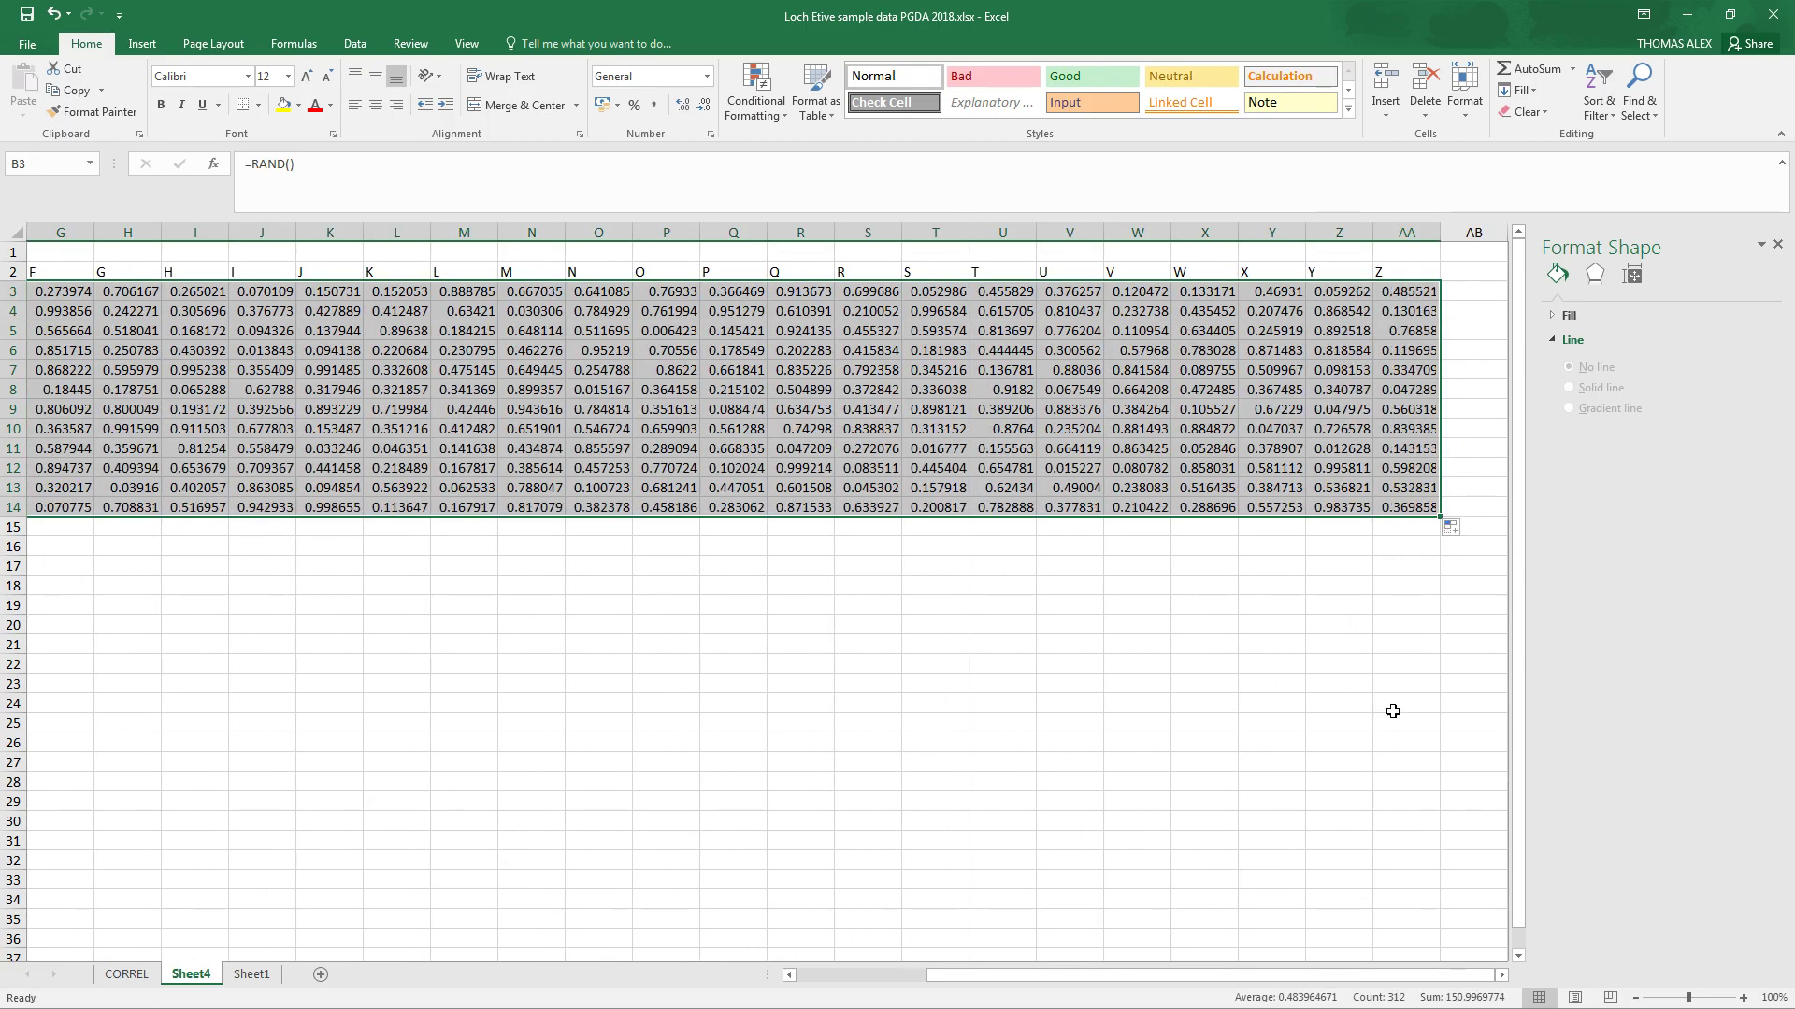
pyautogui.moveTo(1464, 989); pyautogui.dragTo(1230, 985)
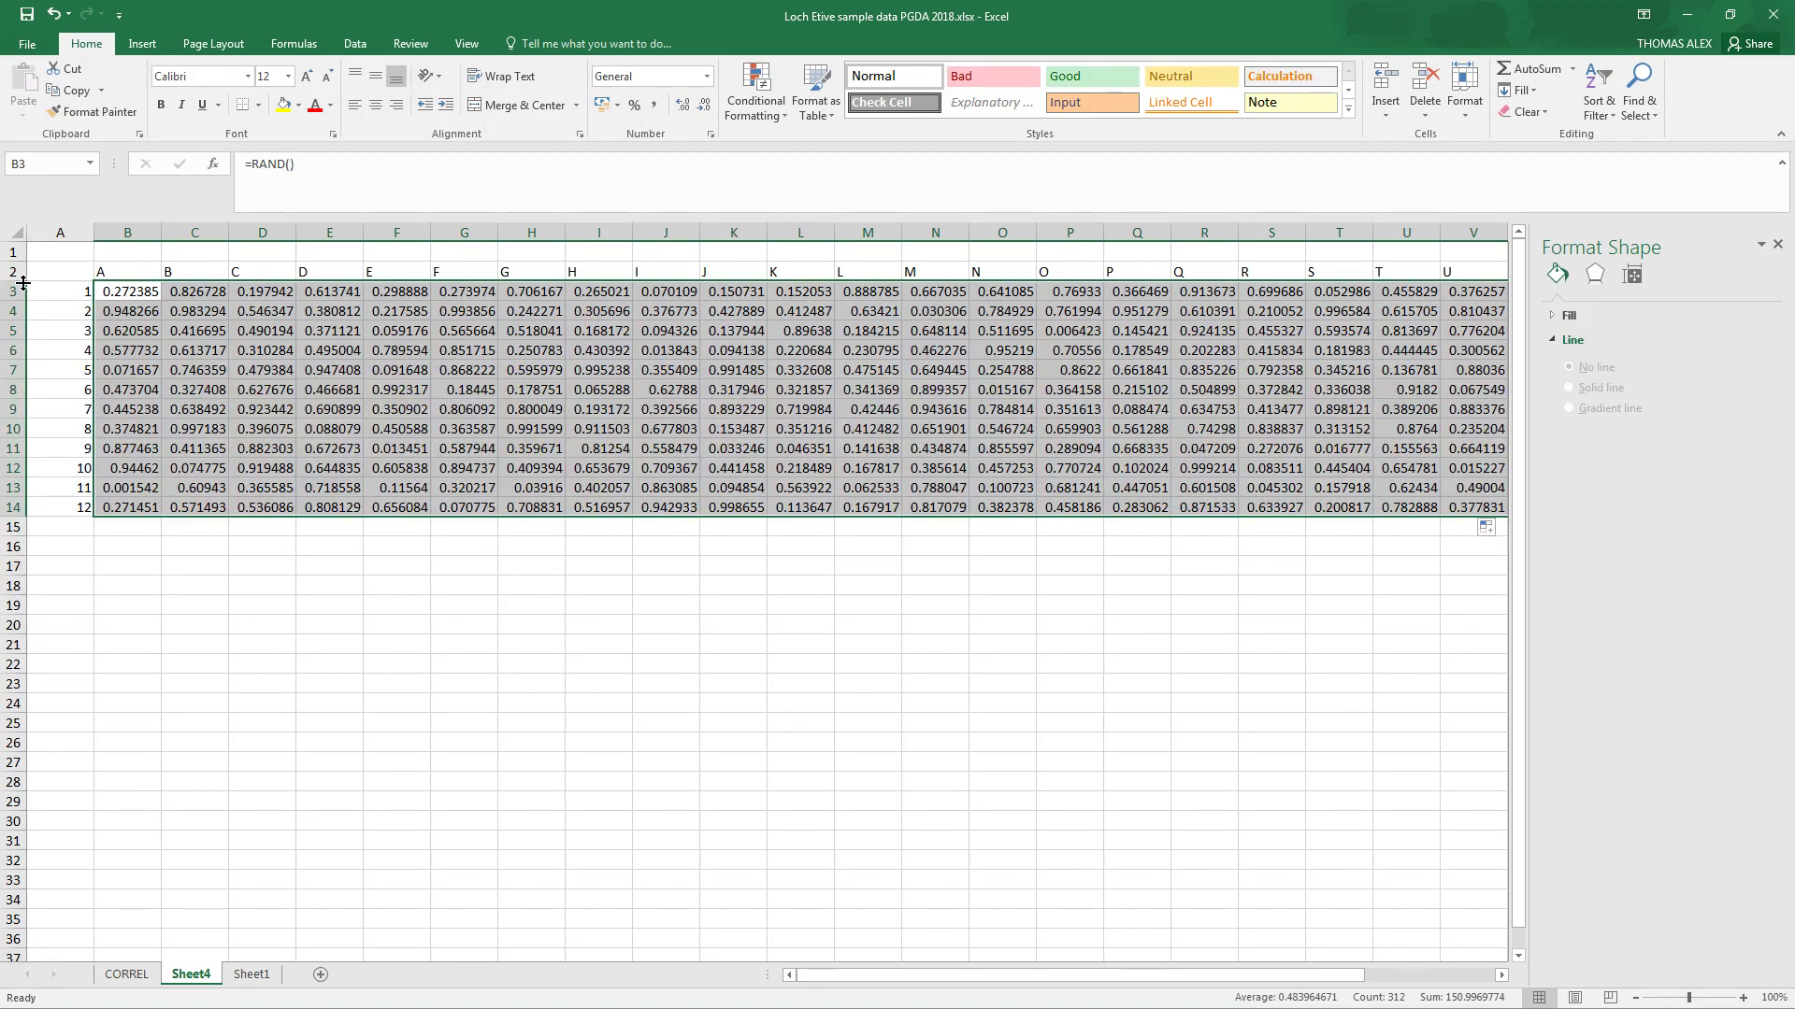
pyautogui.moveTo(17, 291); pyautogui.dragTo(37, 504)
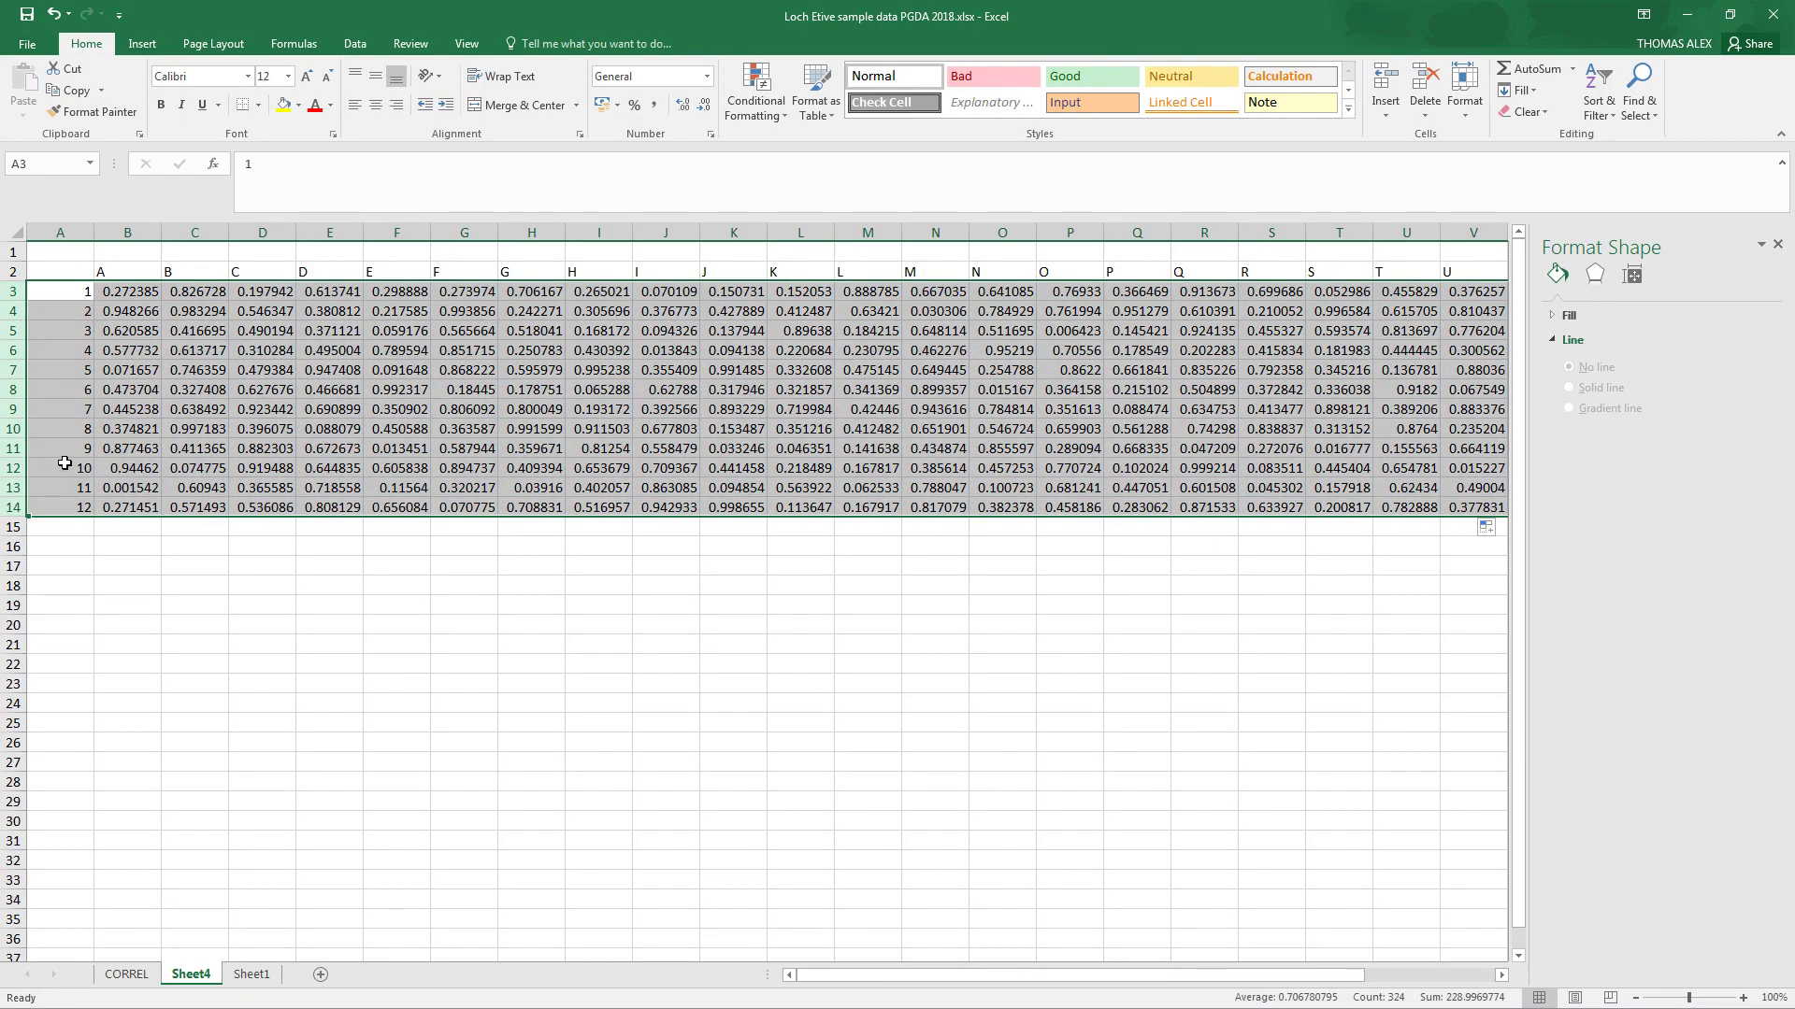
# - Copy rows 3–14 and paste them back as fixed values, then select B10
pyautogui.hotkey('ctrl', 'c')
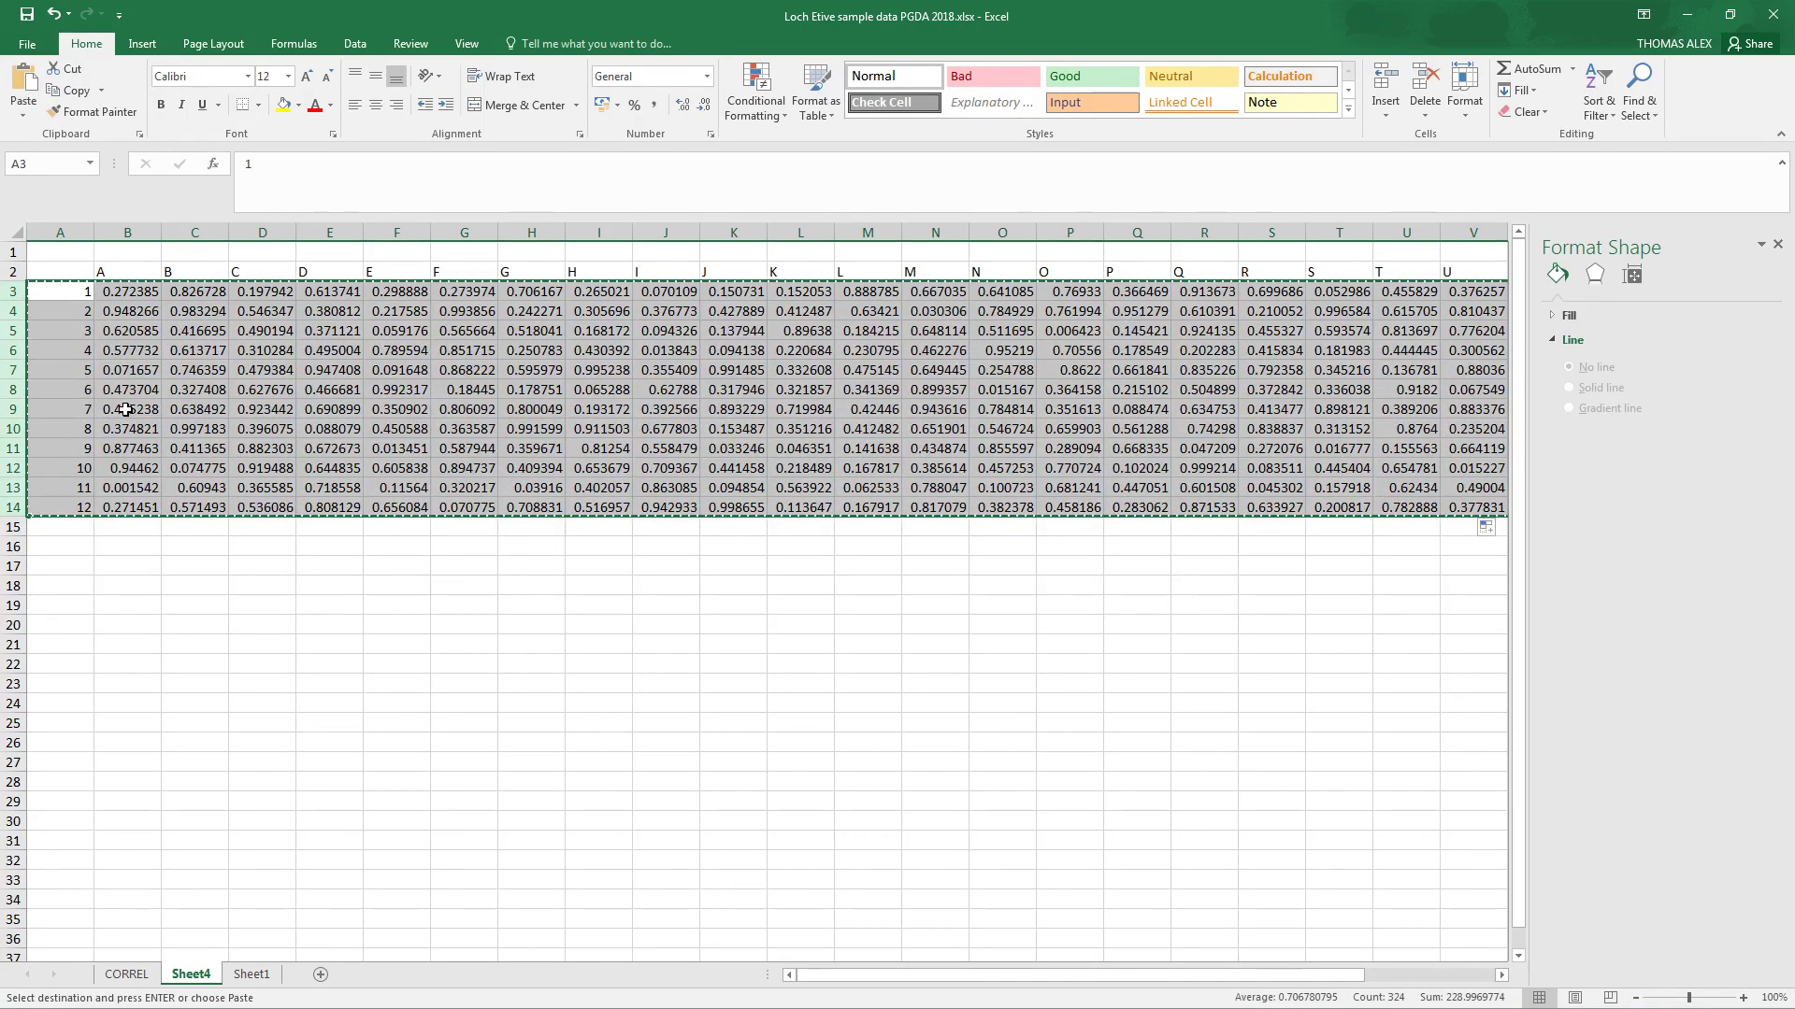
pyautogui.rightClick(70, 295)
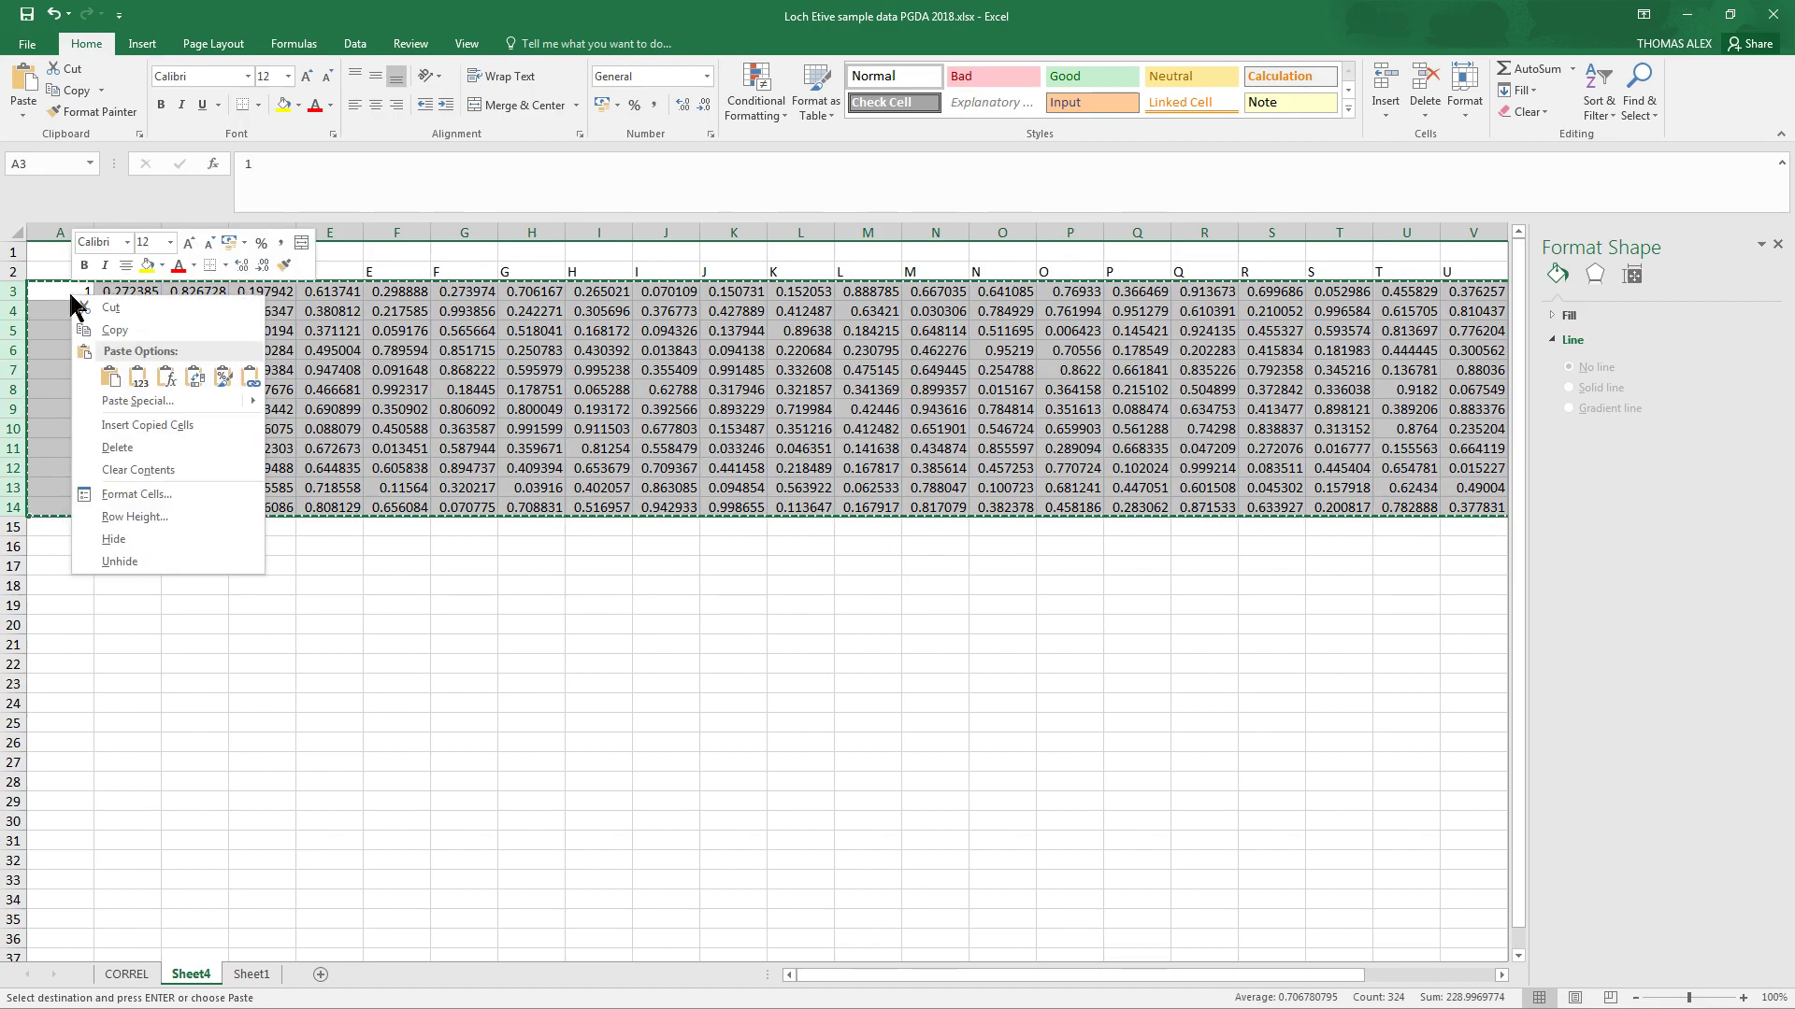
pyautogui.click(138, 377)
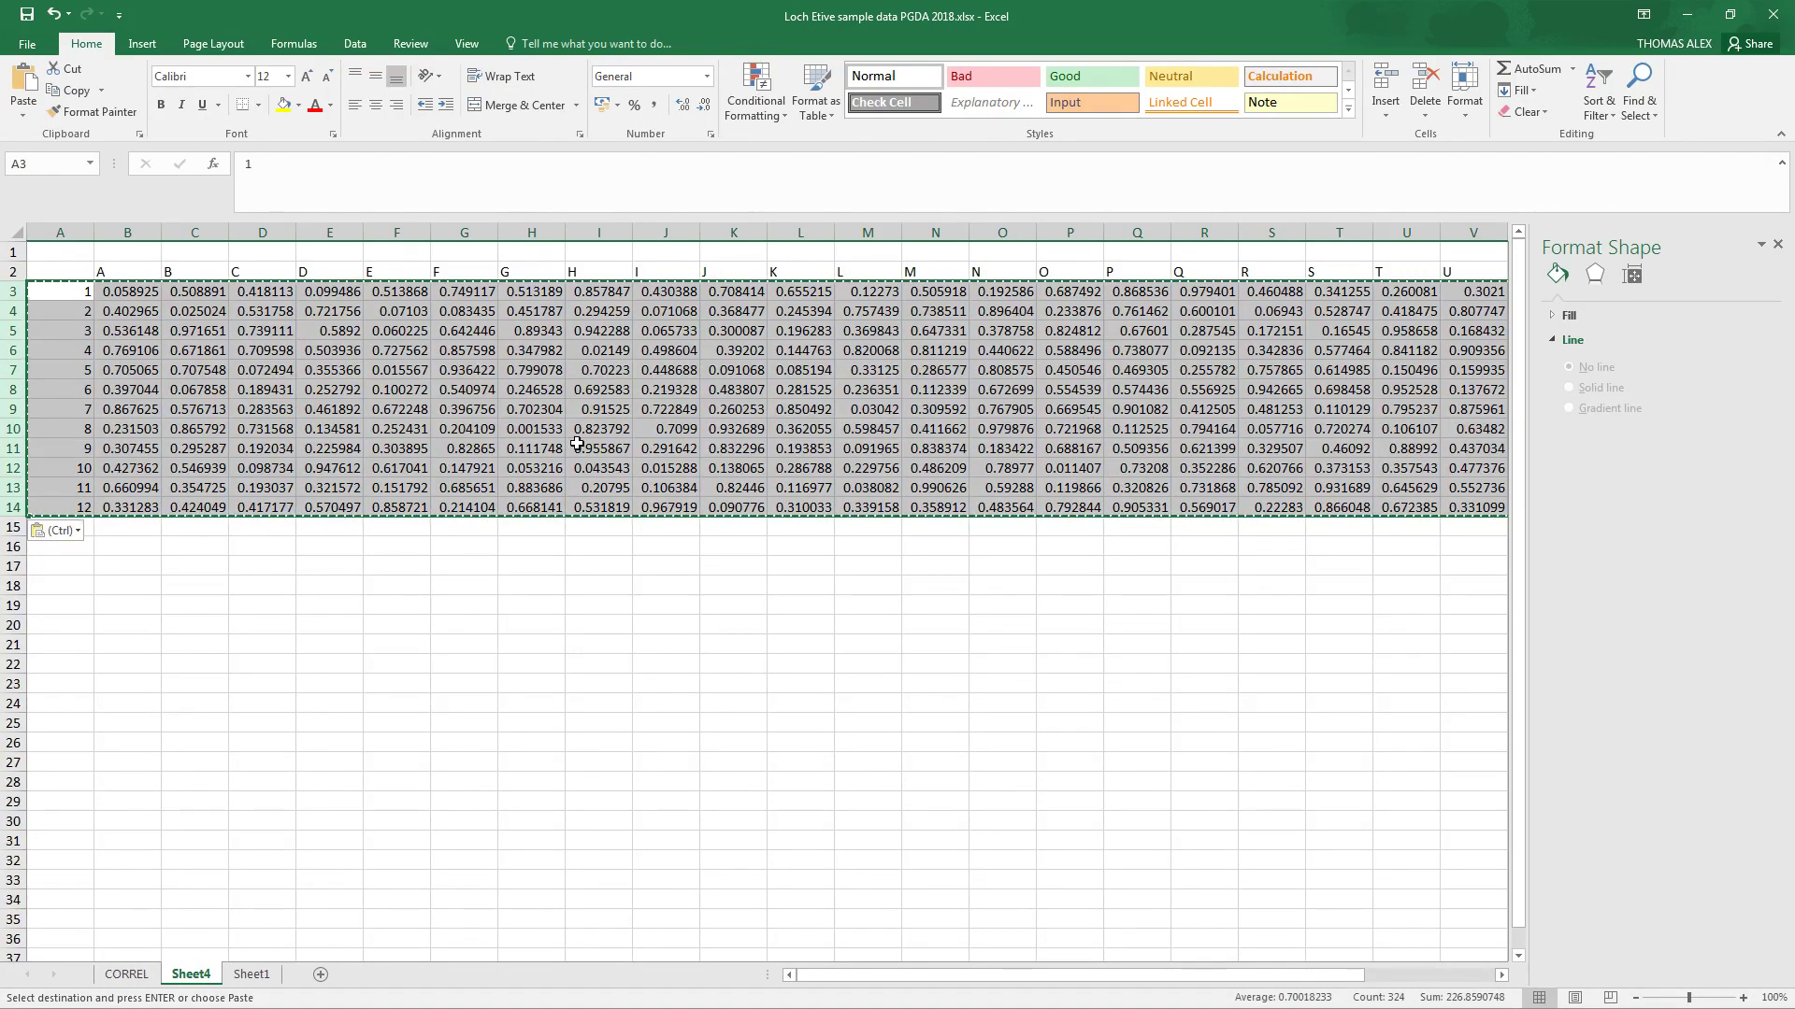
pyautogui.moveTo(127, 331); pyautogui.dragTo(598, 371)
pyautogui.click(127, 291)
pyautogui.click(157, 411)
pyautogui.click(150, 427)
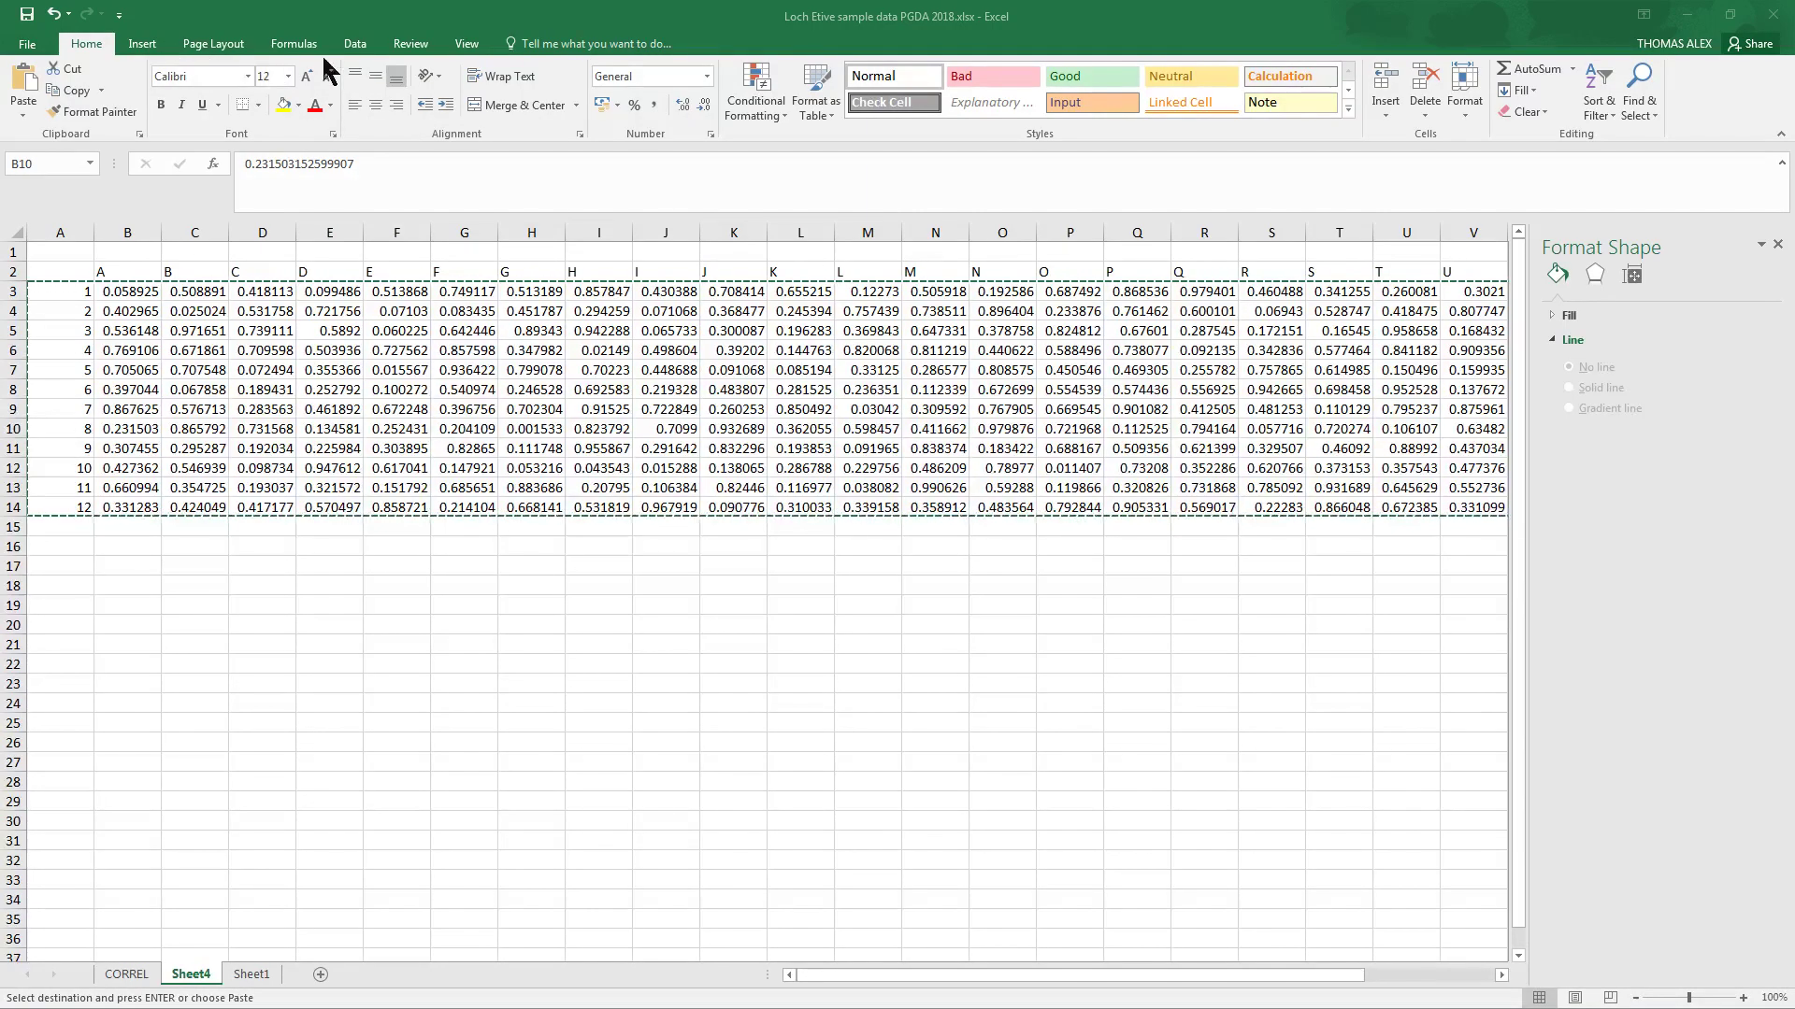
# - Start a Data Analysis Correlation with input range $B$2:$AA$14
pyautogui.click(353, 44)
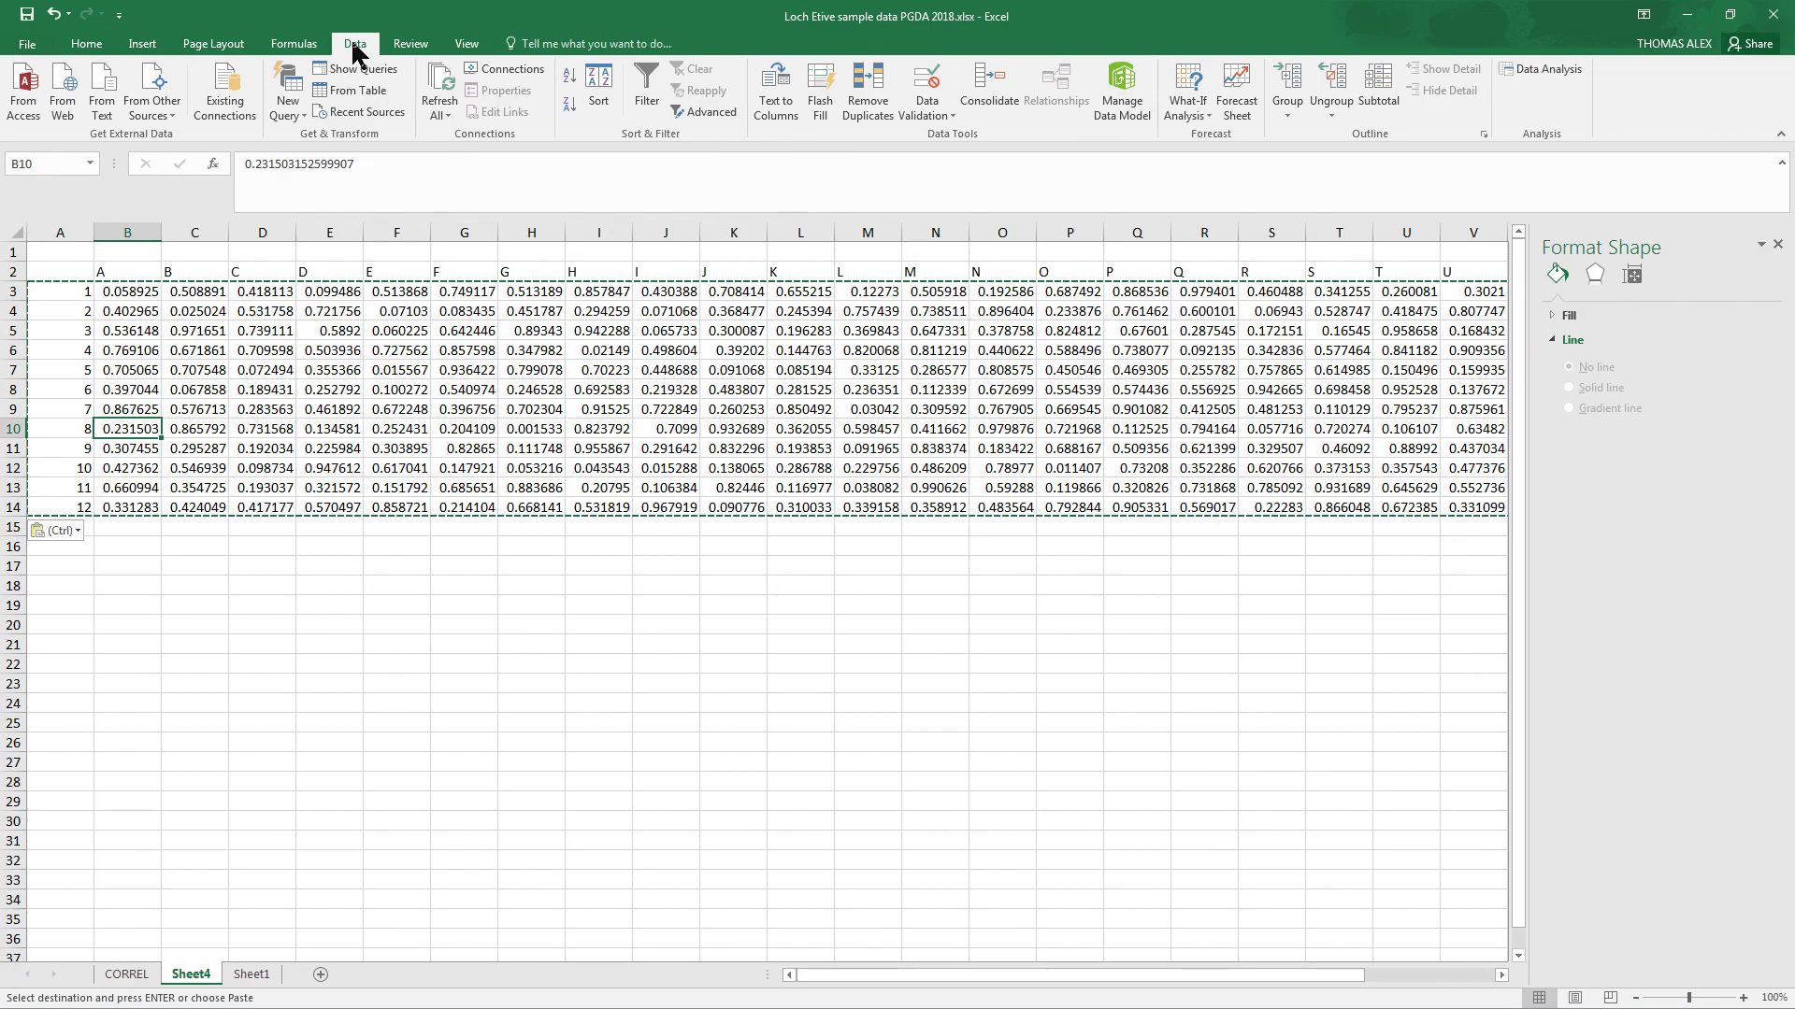
pyautogui.click(1521, 68)
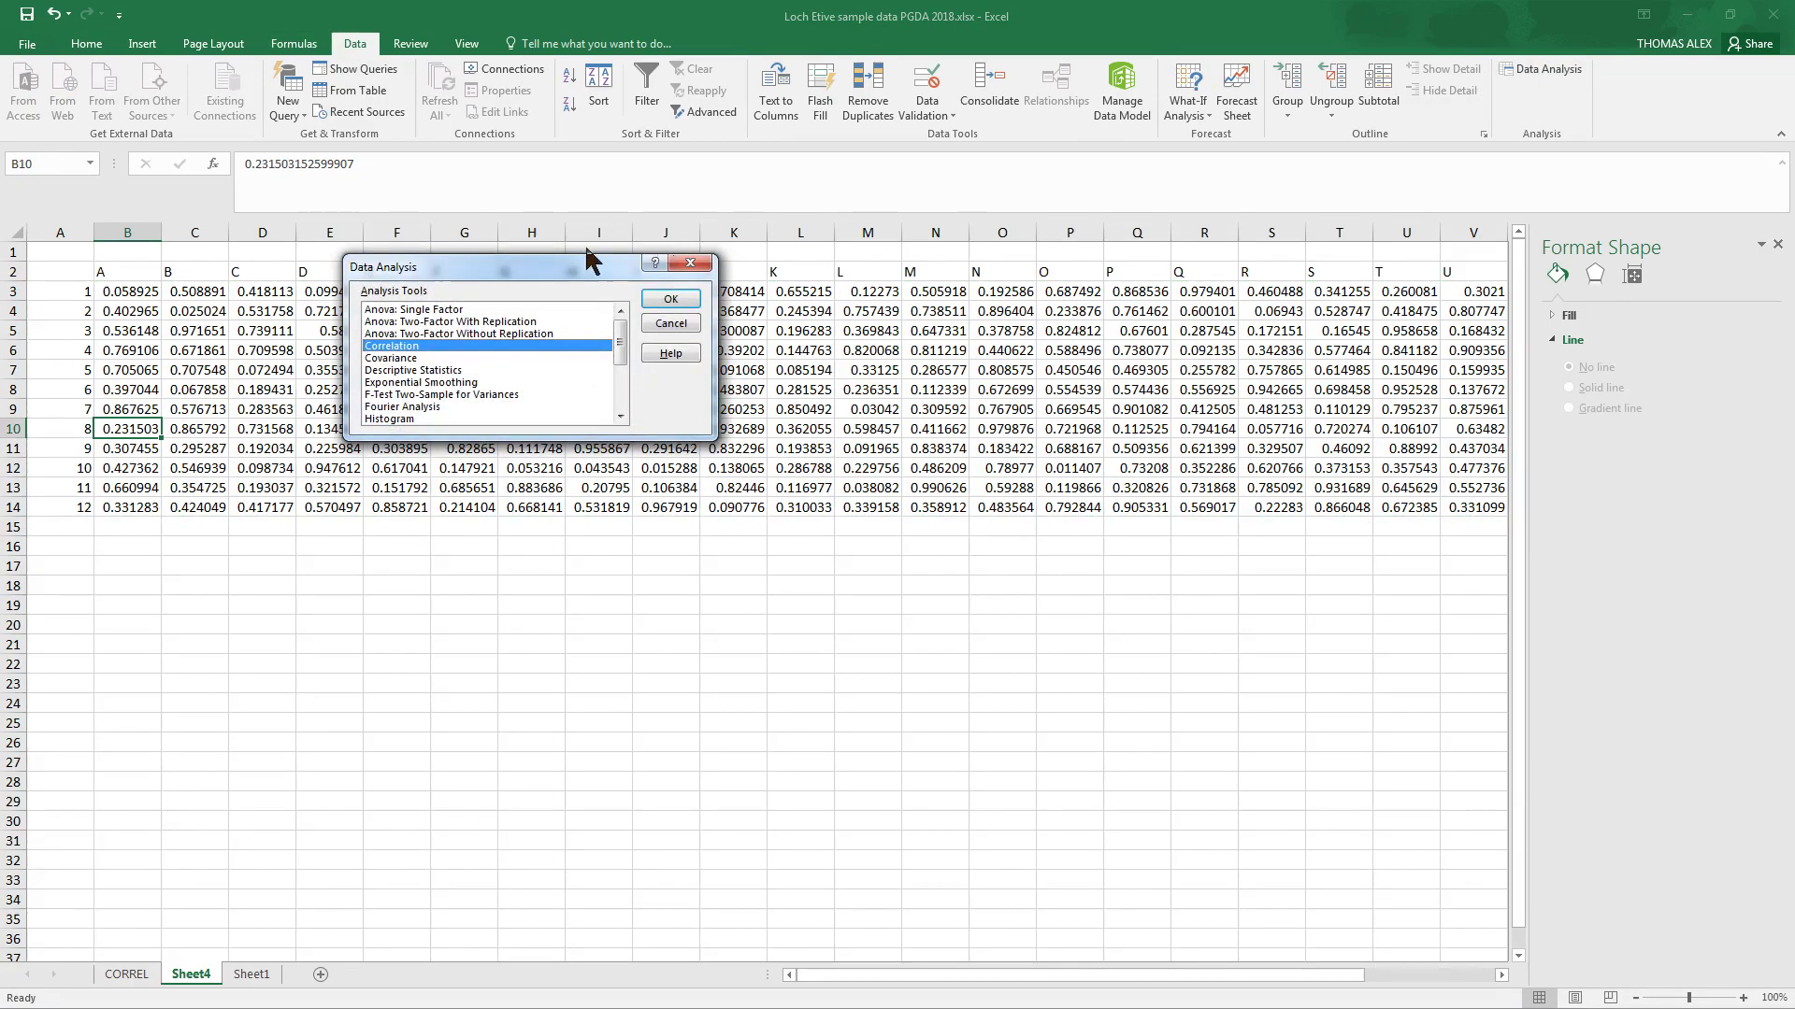
pyautogui.click(670, 299)
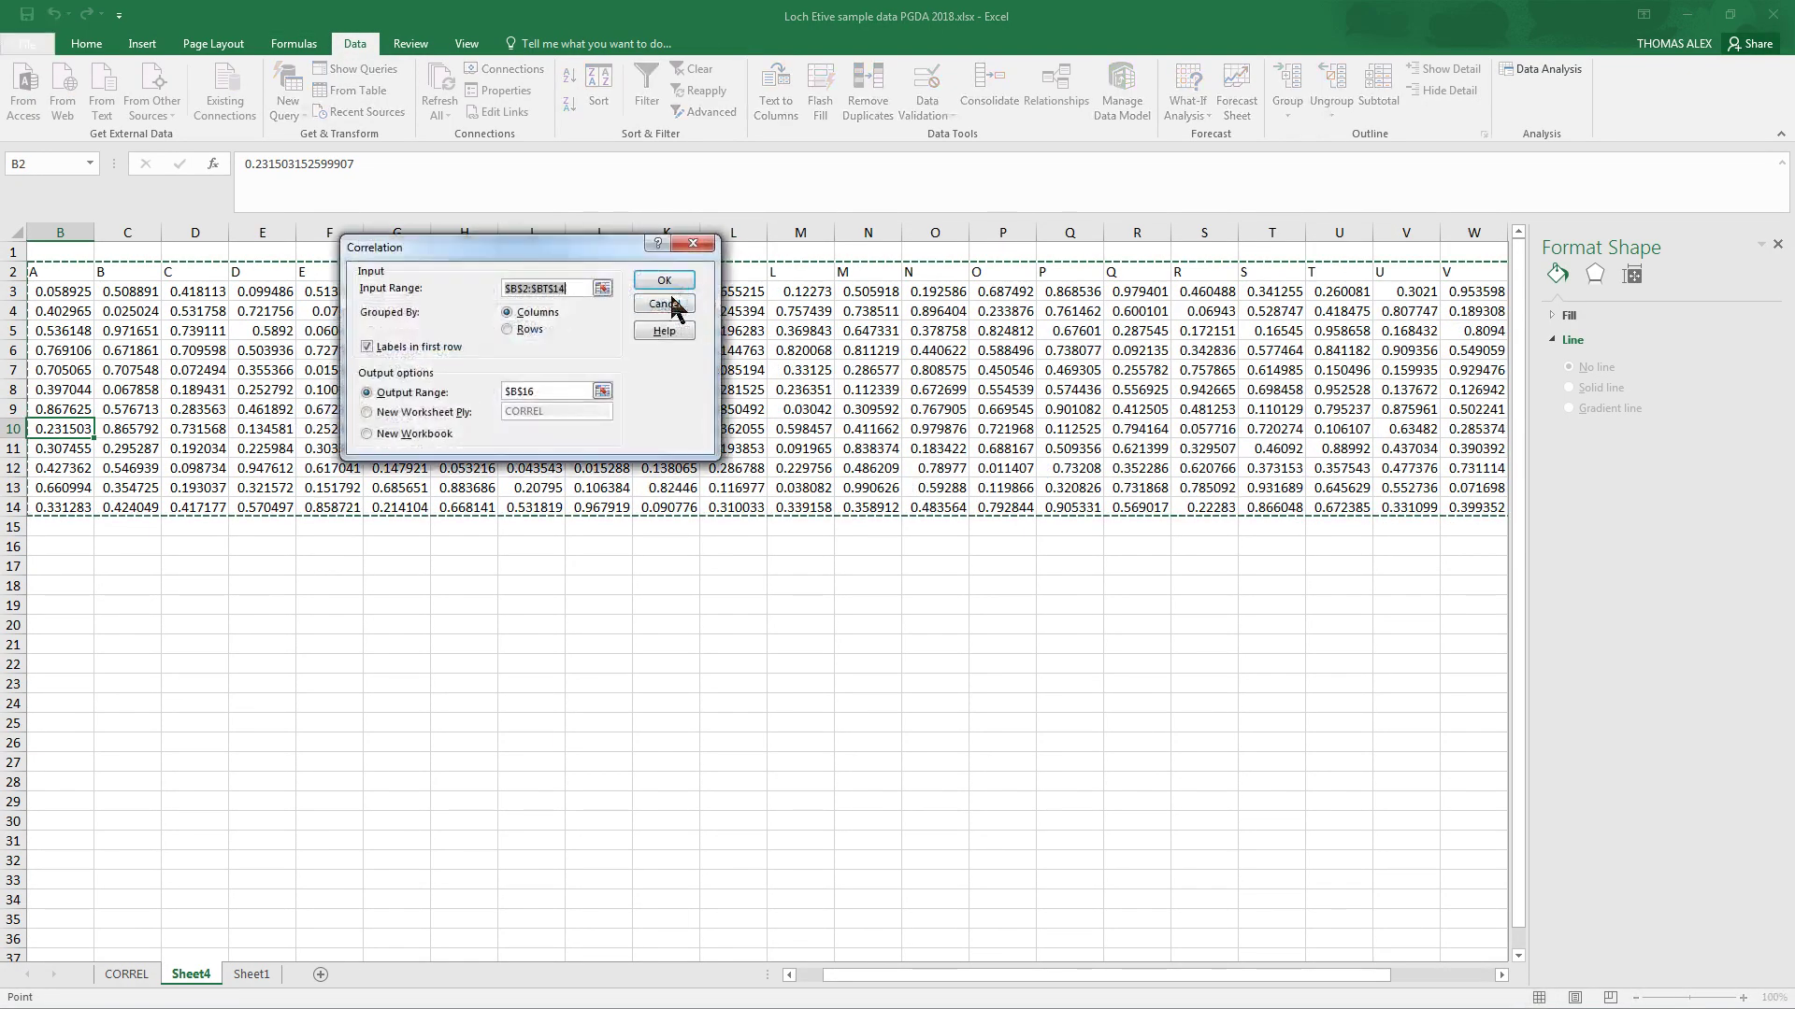
pyautogui.click(602, 288)
pyautogui.click(40, 274)
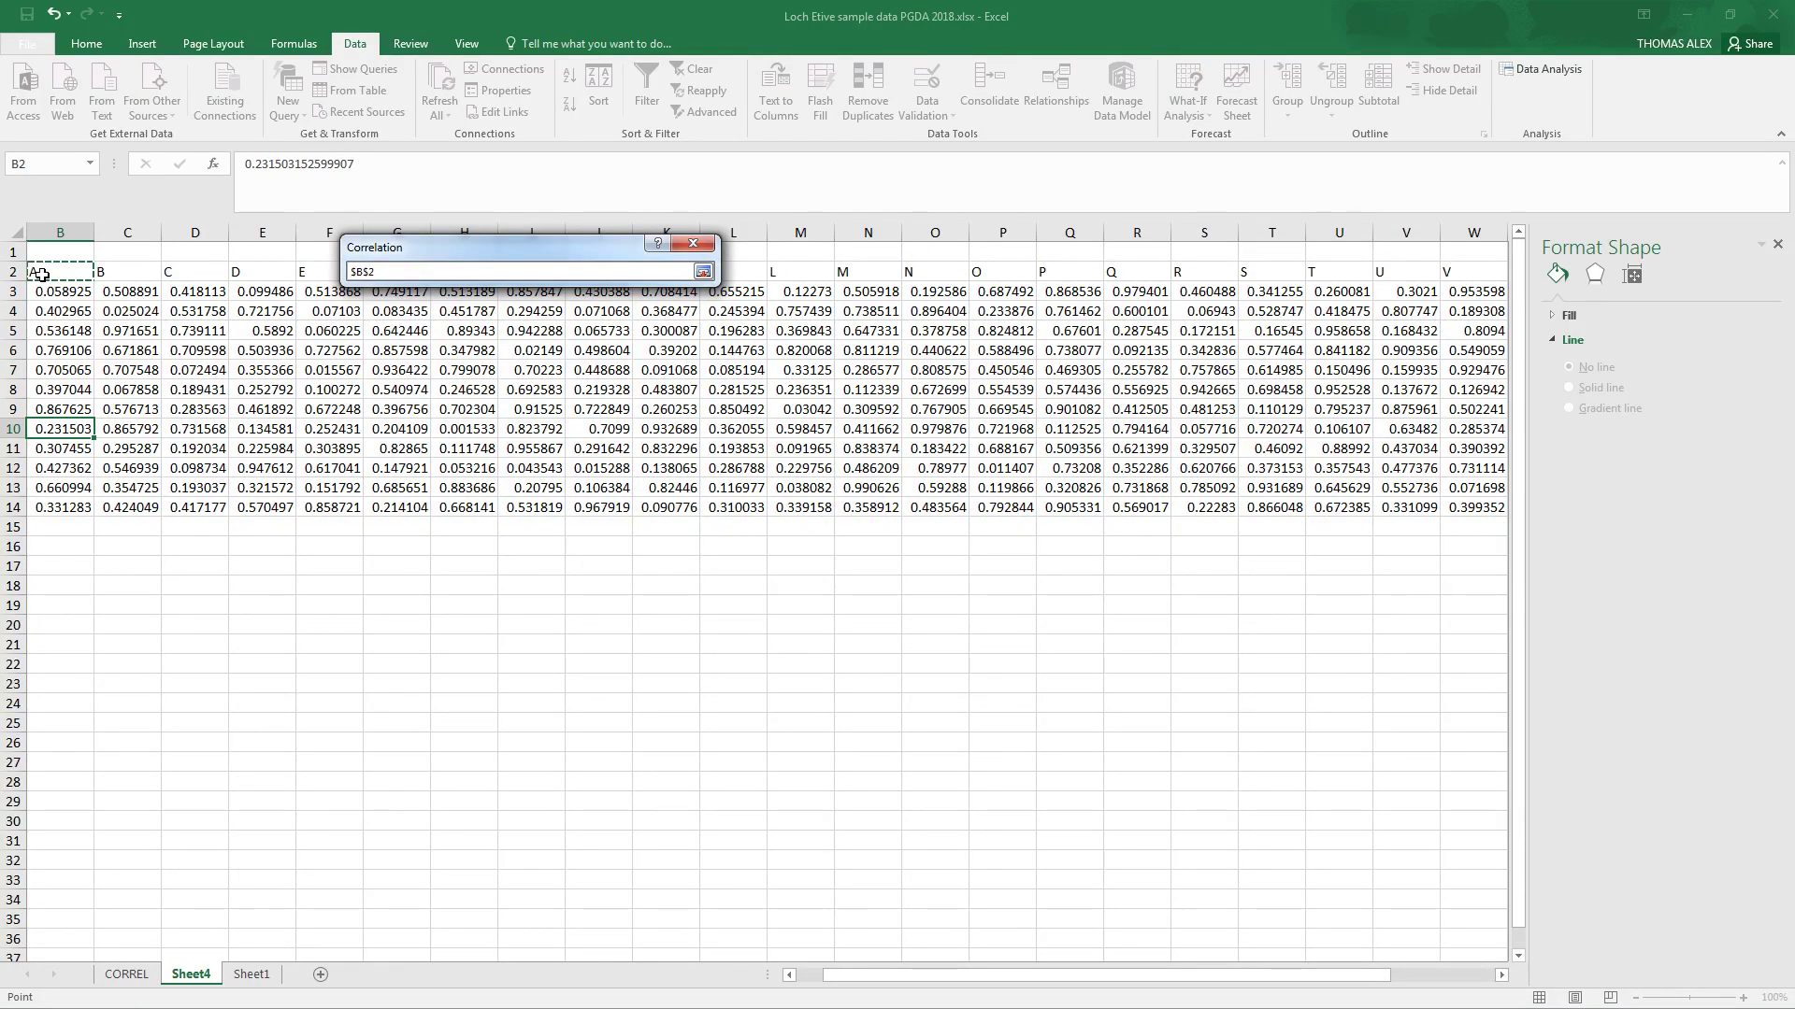
pyautogui.hotkey('ctrl', 'shift', 'Down')
pyautogui.hotkey('ctrl', 'shift', 'Right')
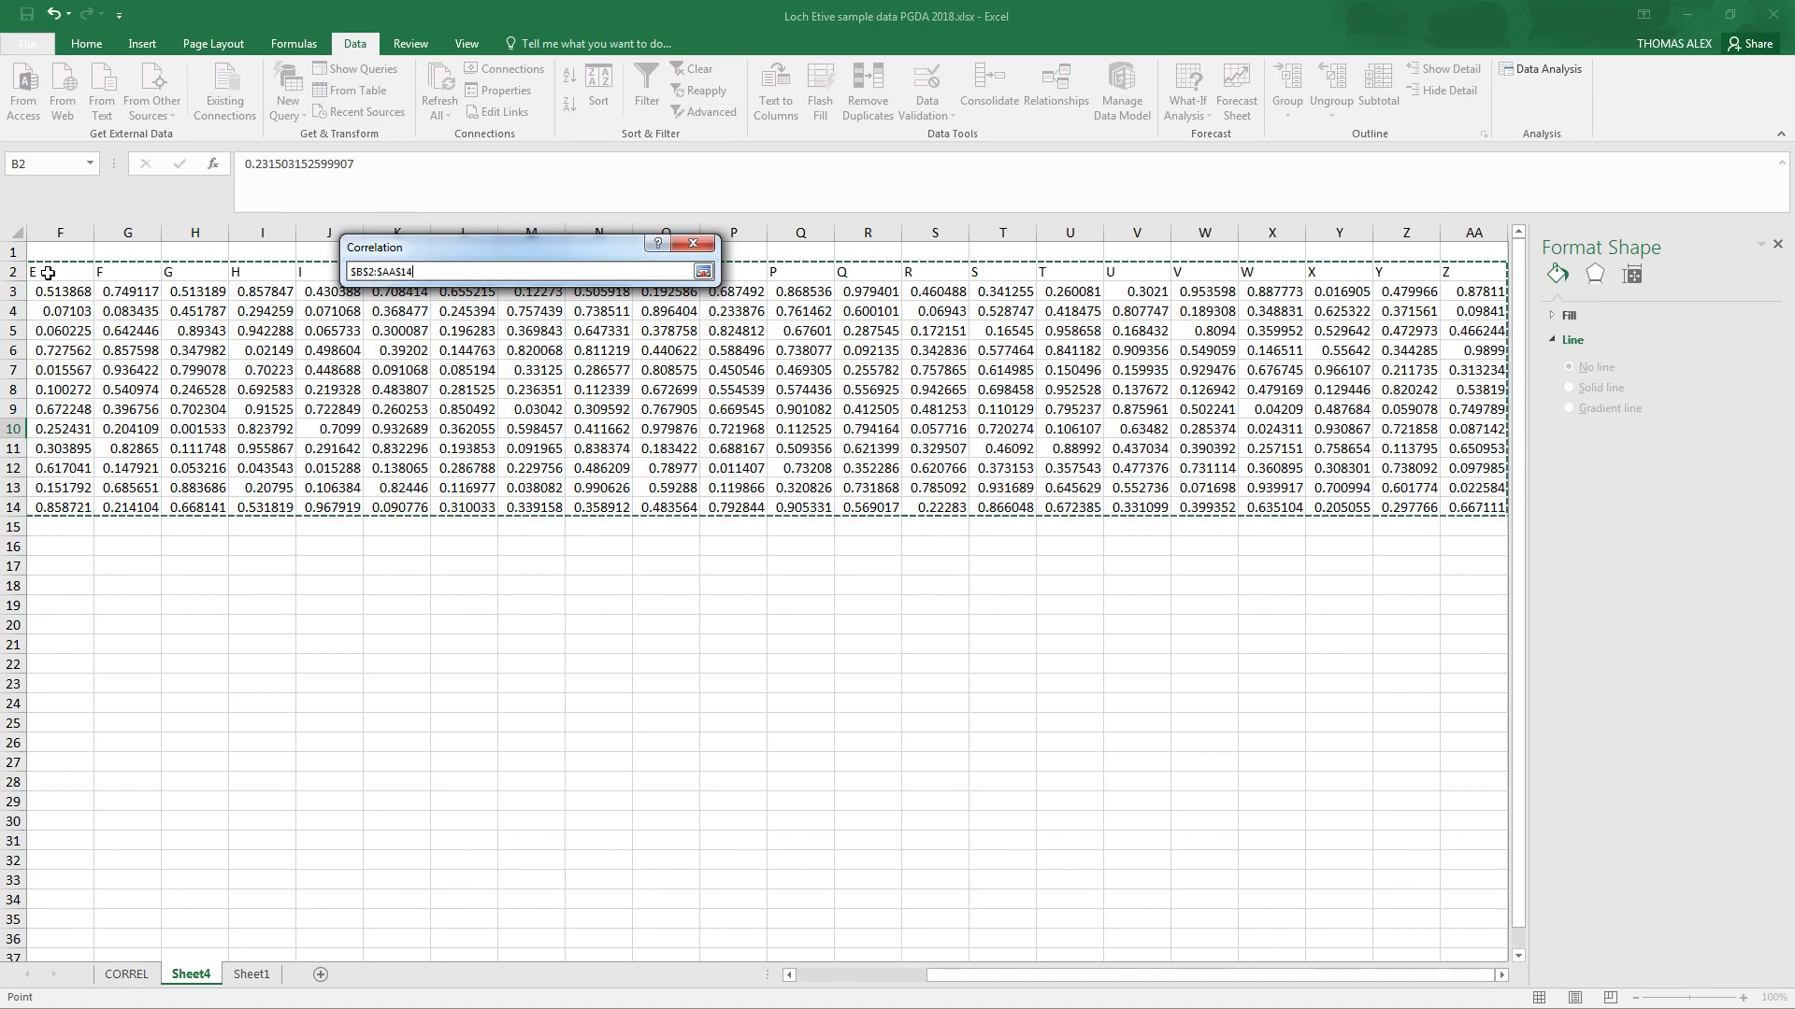
pyautogui.click(703, 271)
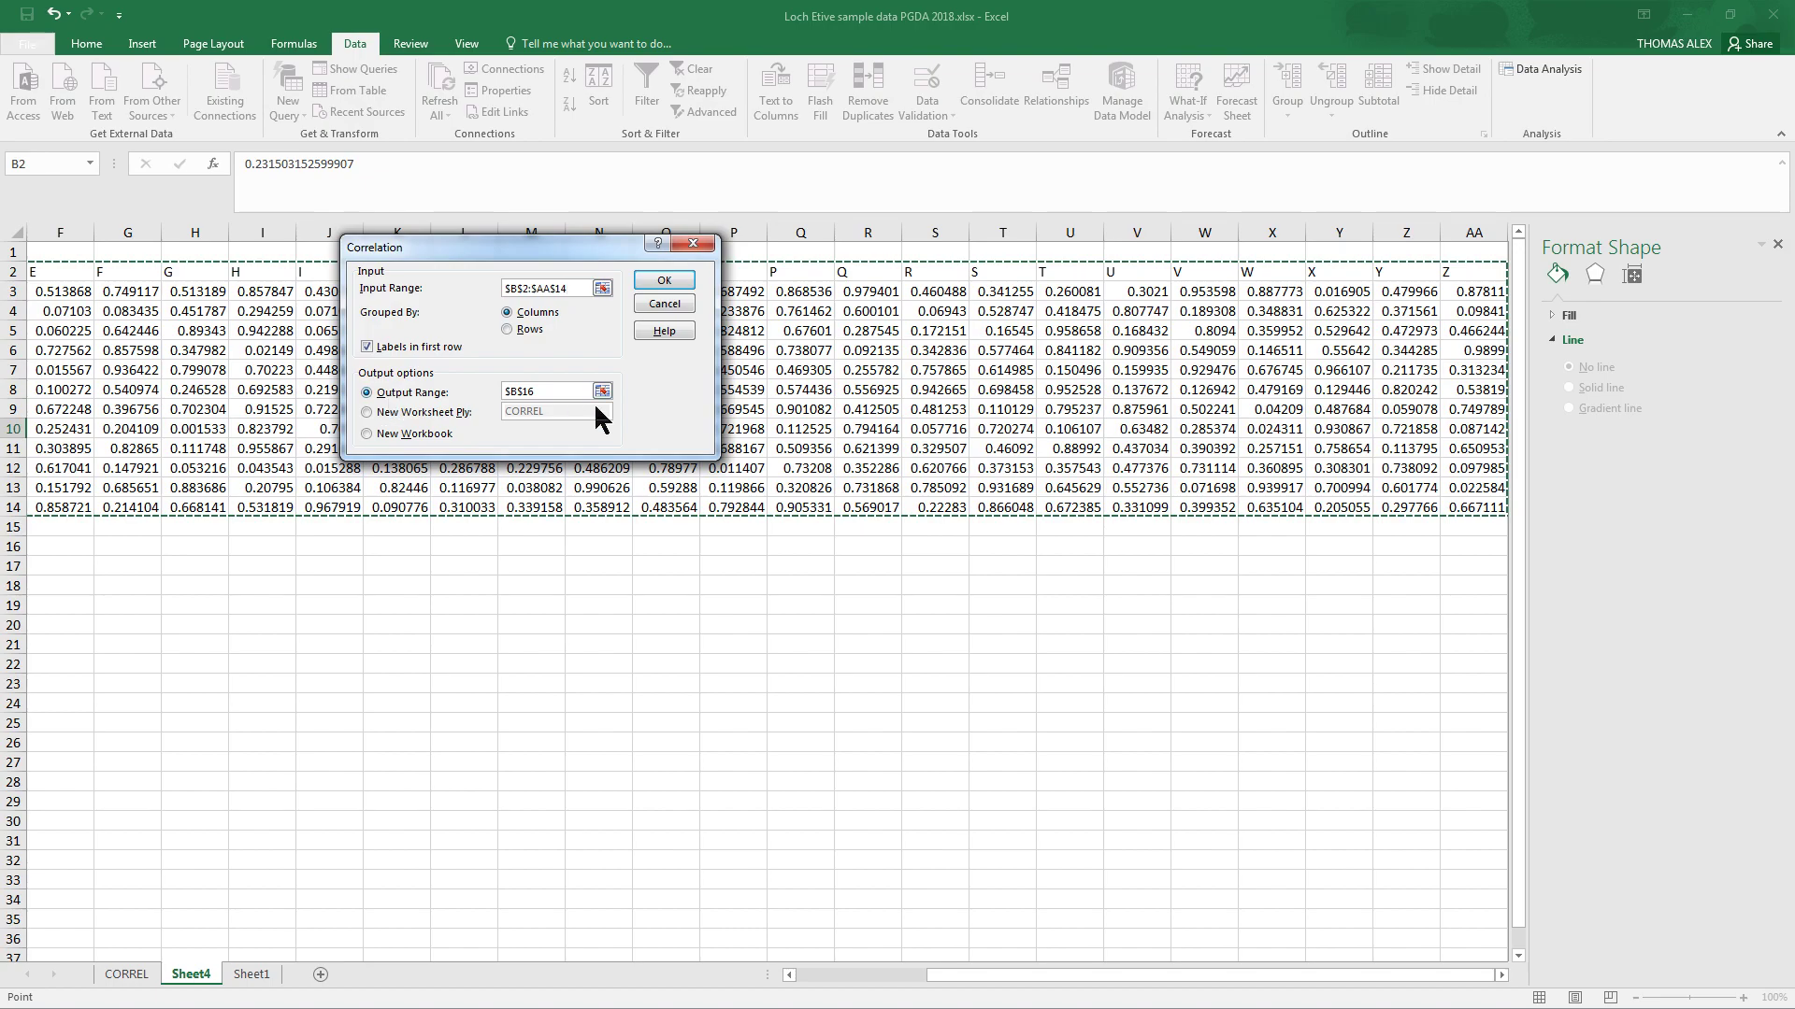
# - Set the correlation output range to $B$16 and run it
pyautogui.click(602, 392)
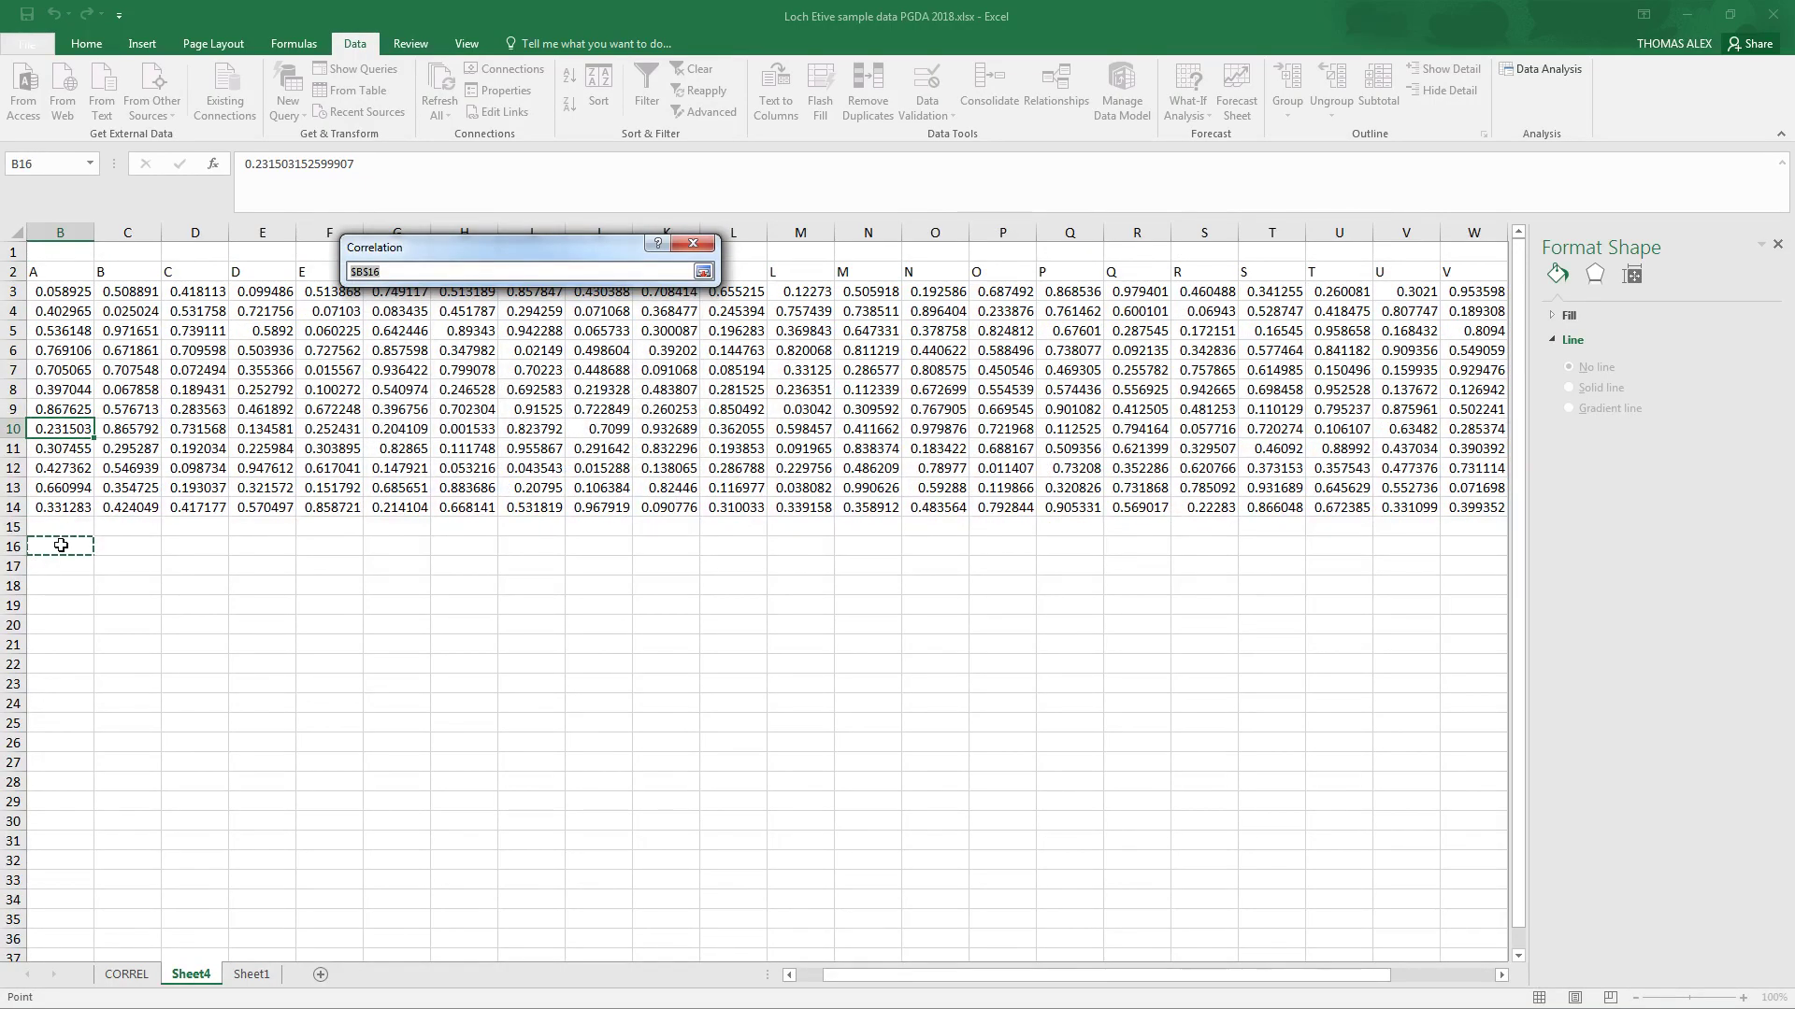
pyautogui.moveTo(948, 982); pyautogui.dragTo(873, 982)
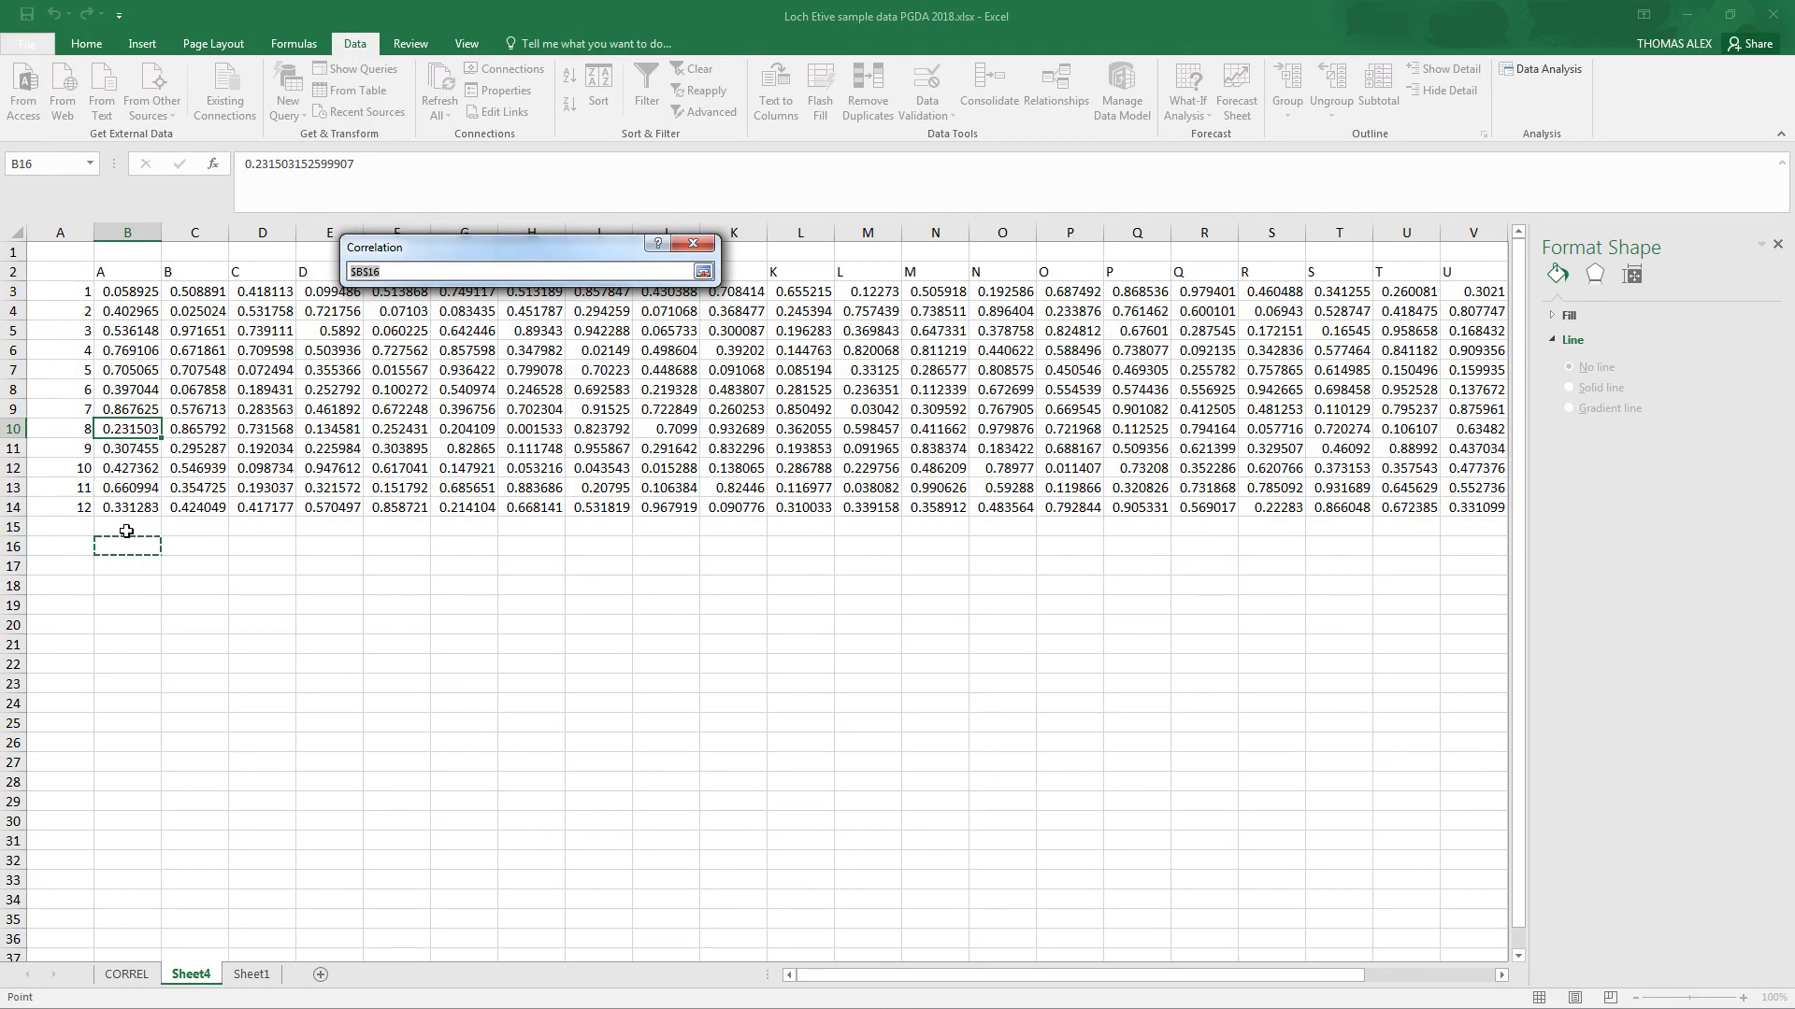
pyautogui.click(702, 272)
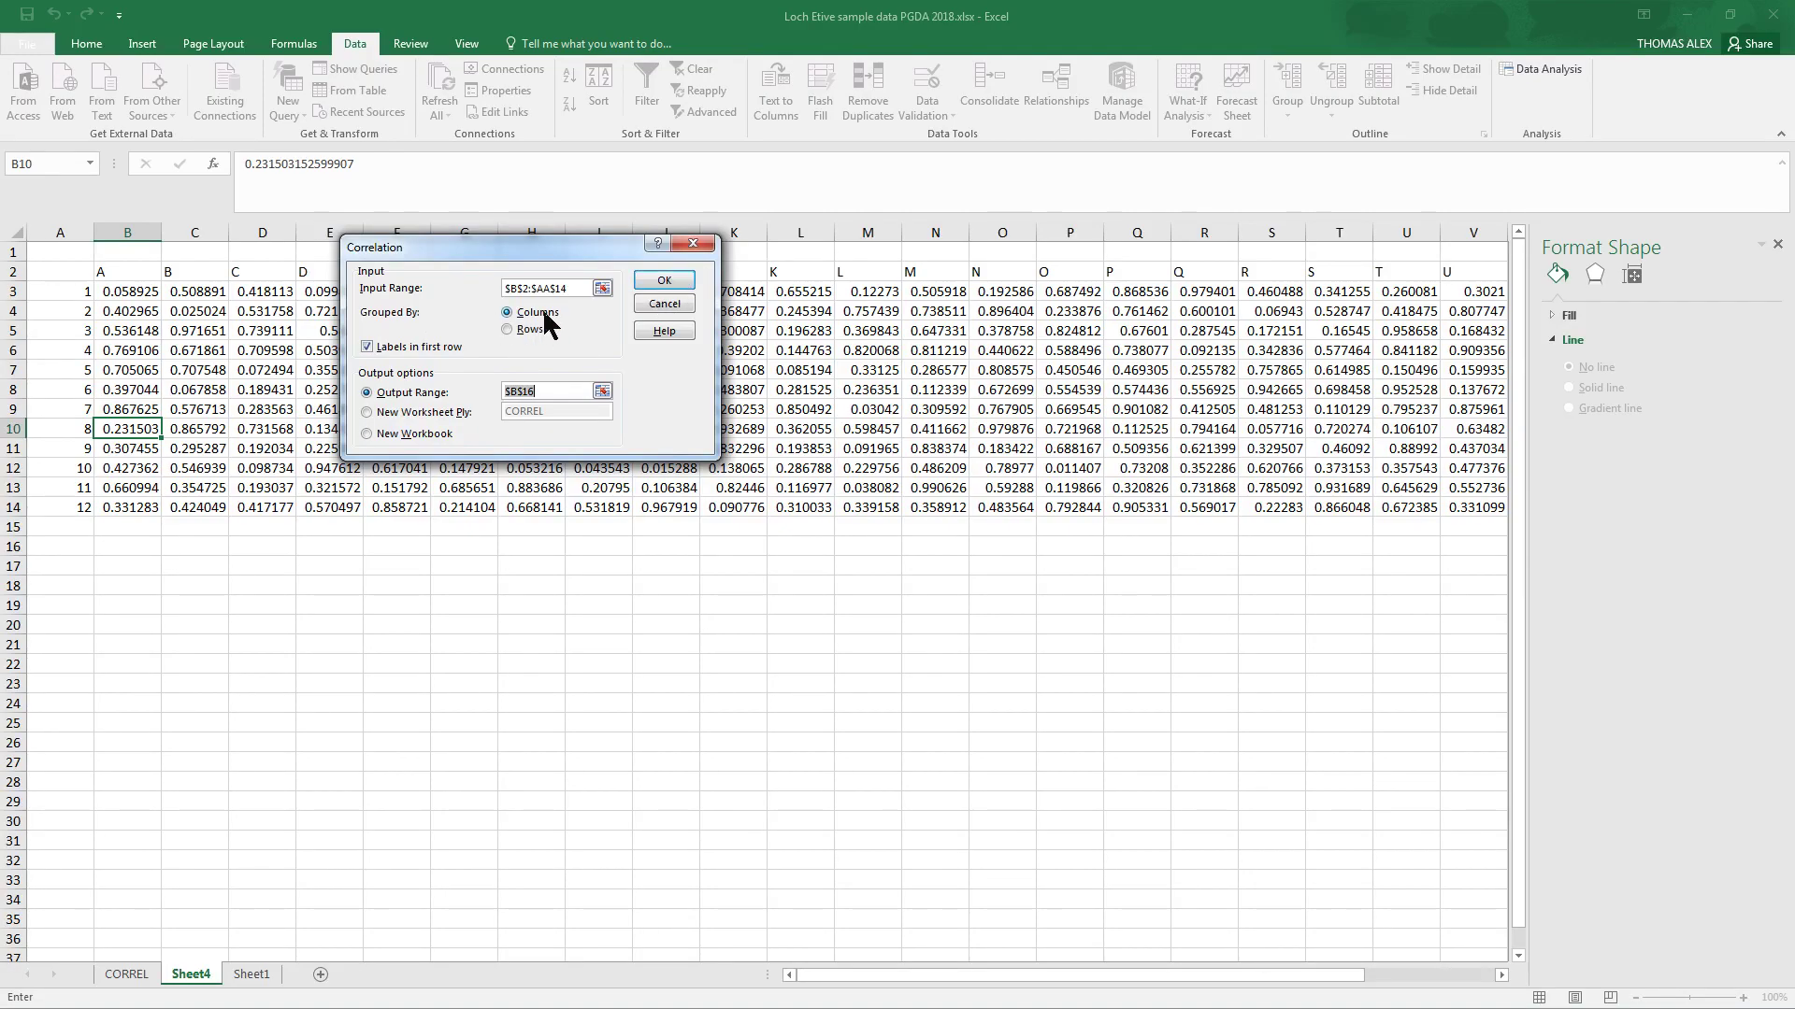
pyautogui.click(664, 281)
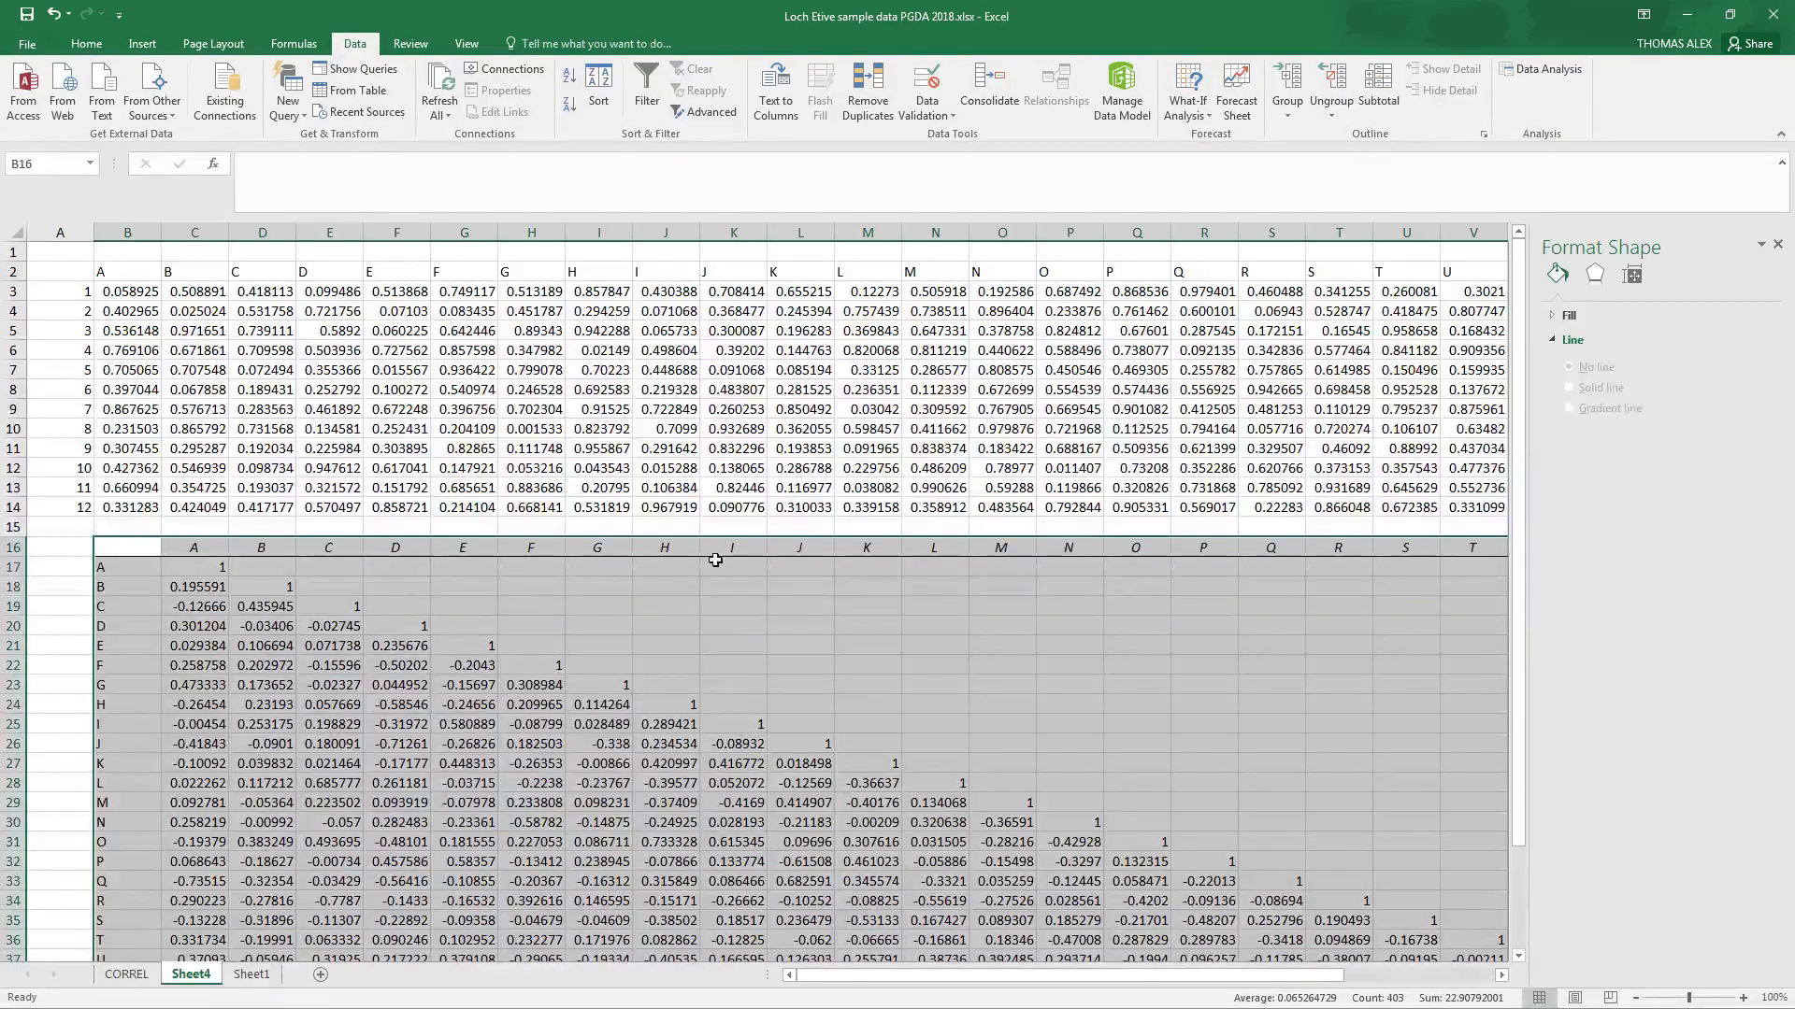
pyautogui.scroll(-4, 761, 636)
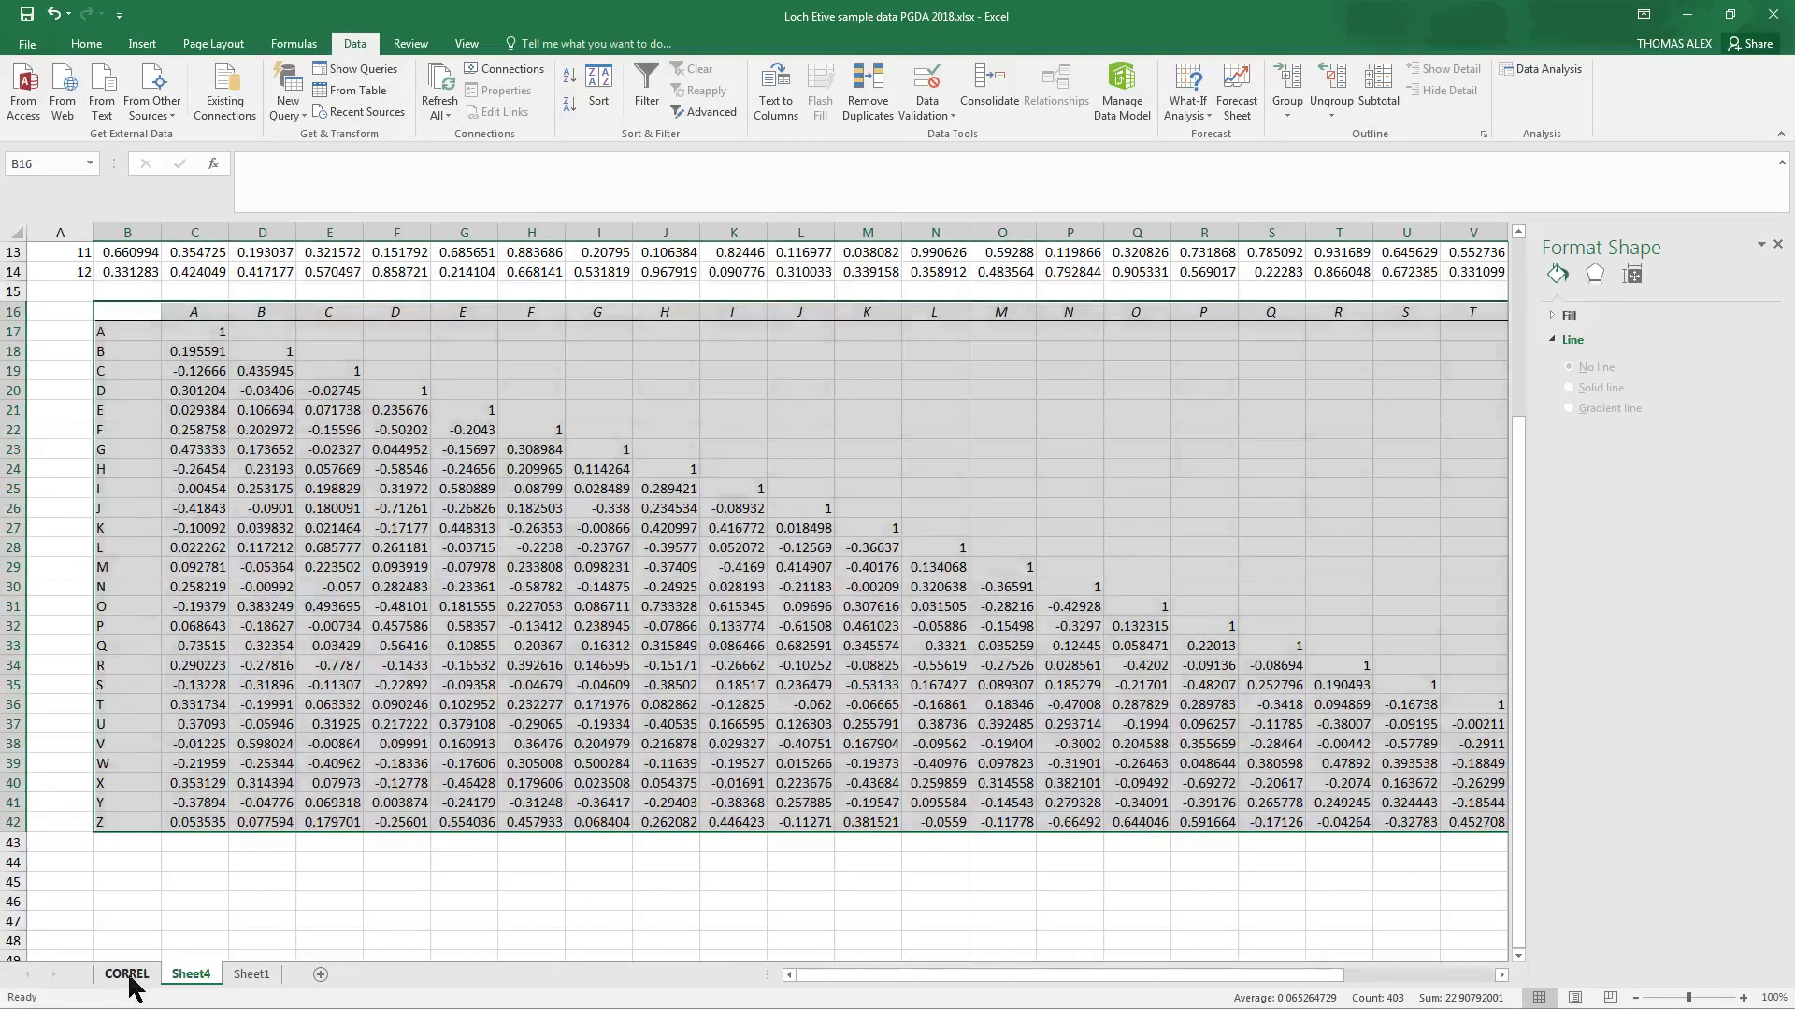
# - Copy the r critical label and value C47:D47 from the CORREL sheet
pyautogui.click(128, 975)
pyautogui.scroll(-9, 198, 633)
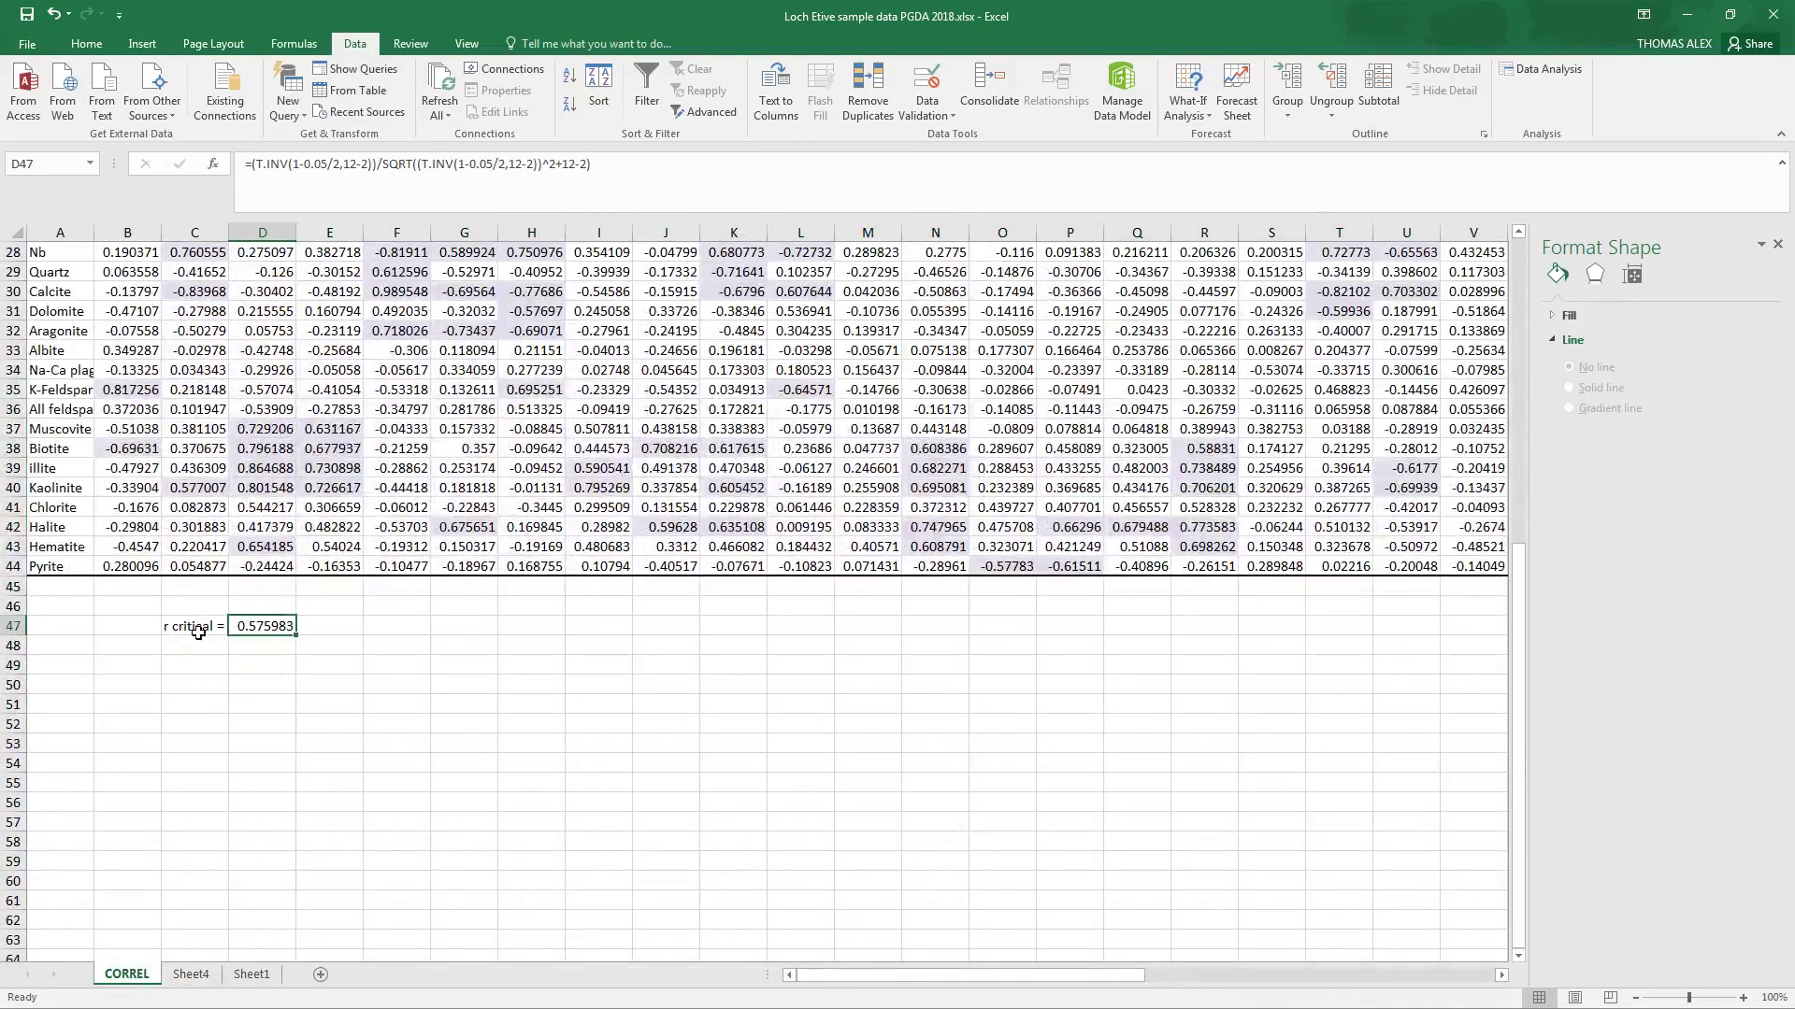
pyautogui.click(198, 633)
pyautogui.click(269, 624)
pyautogui.click(217, 628)
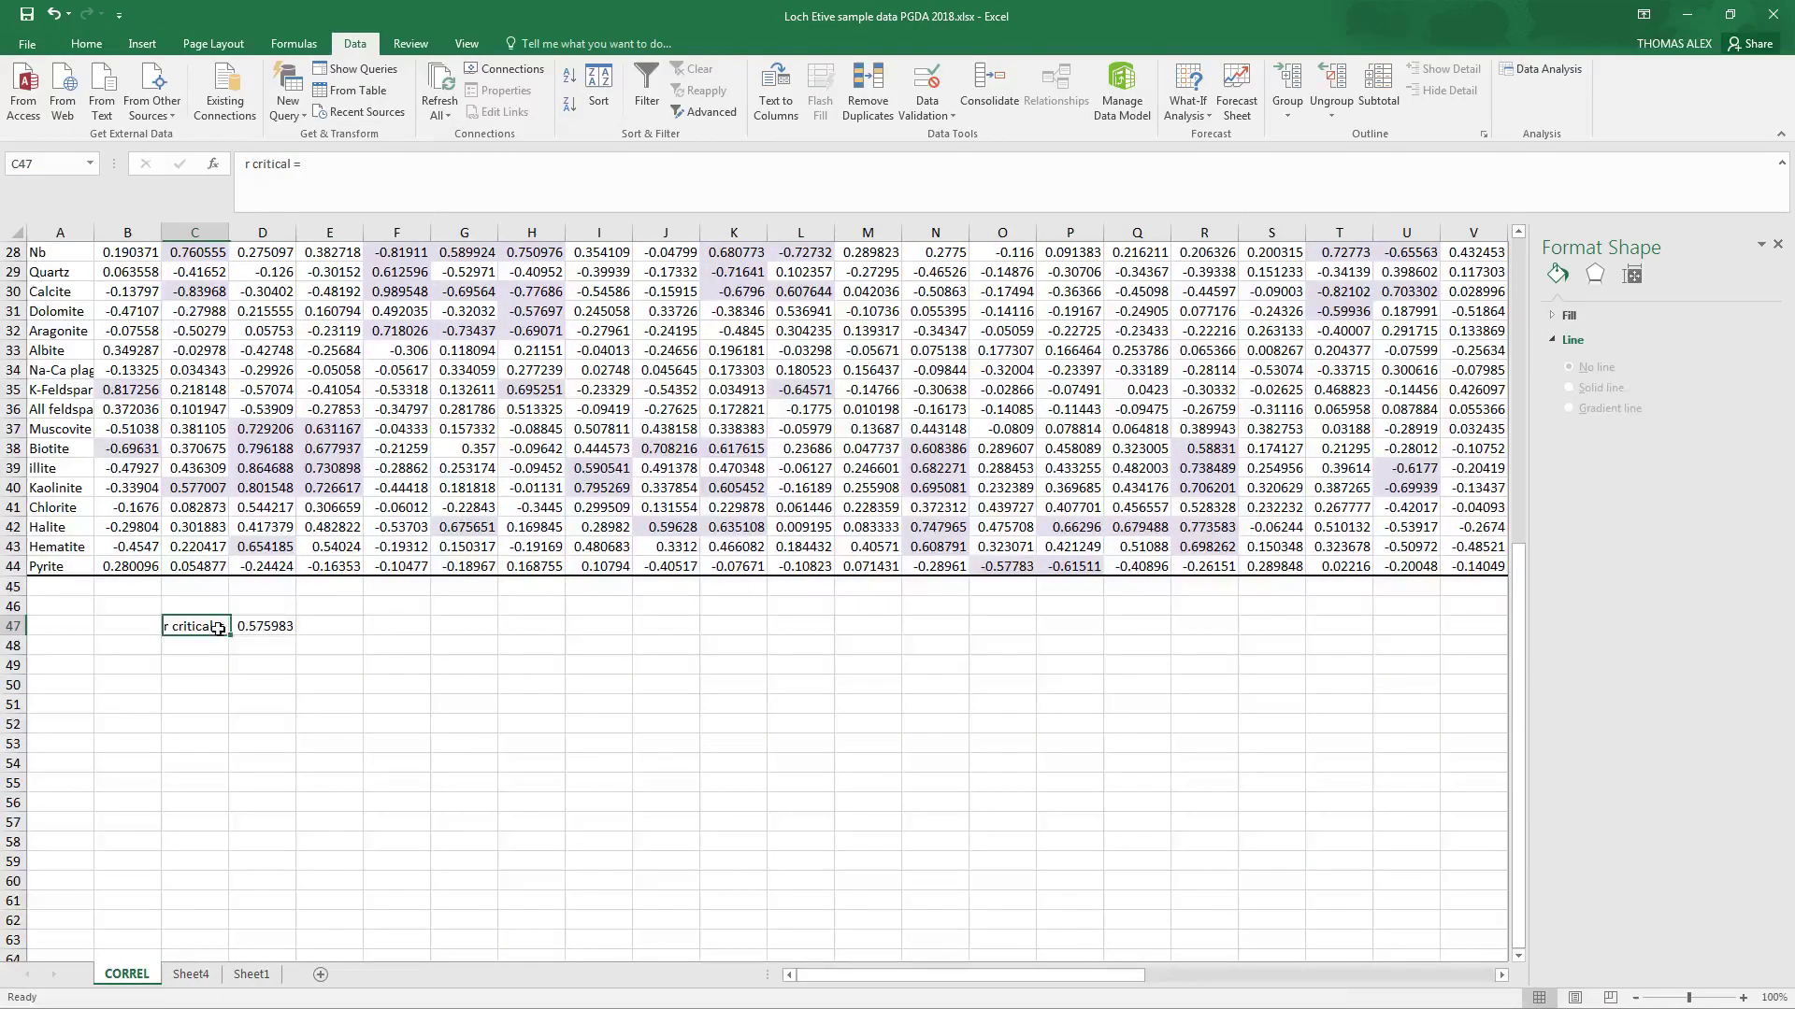
pyautogui.moveTo(217, 628); pyautogui.dragTo(267, 628)
pyautogui.hotkey('ctrl', 'c')
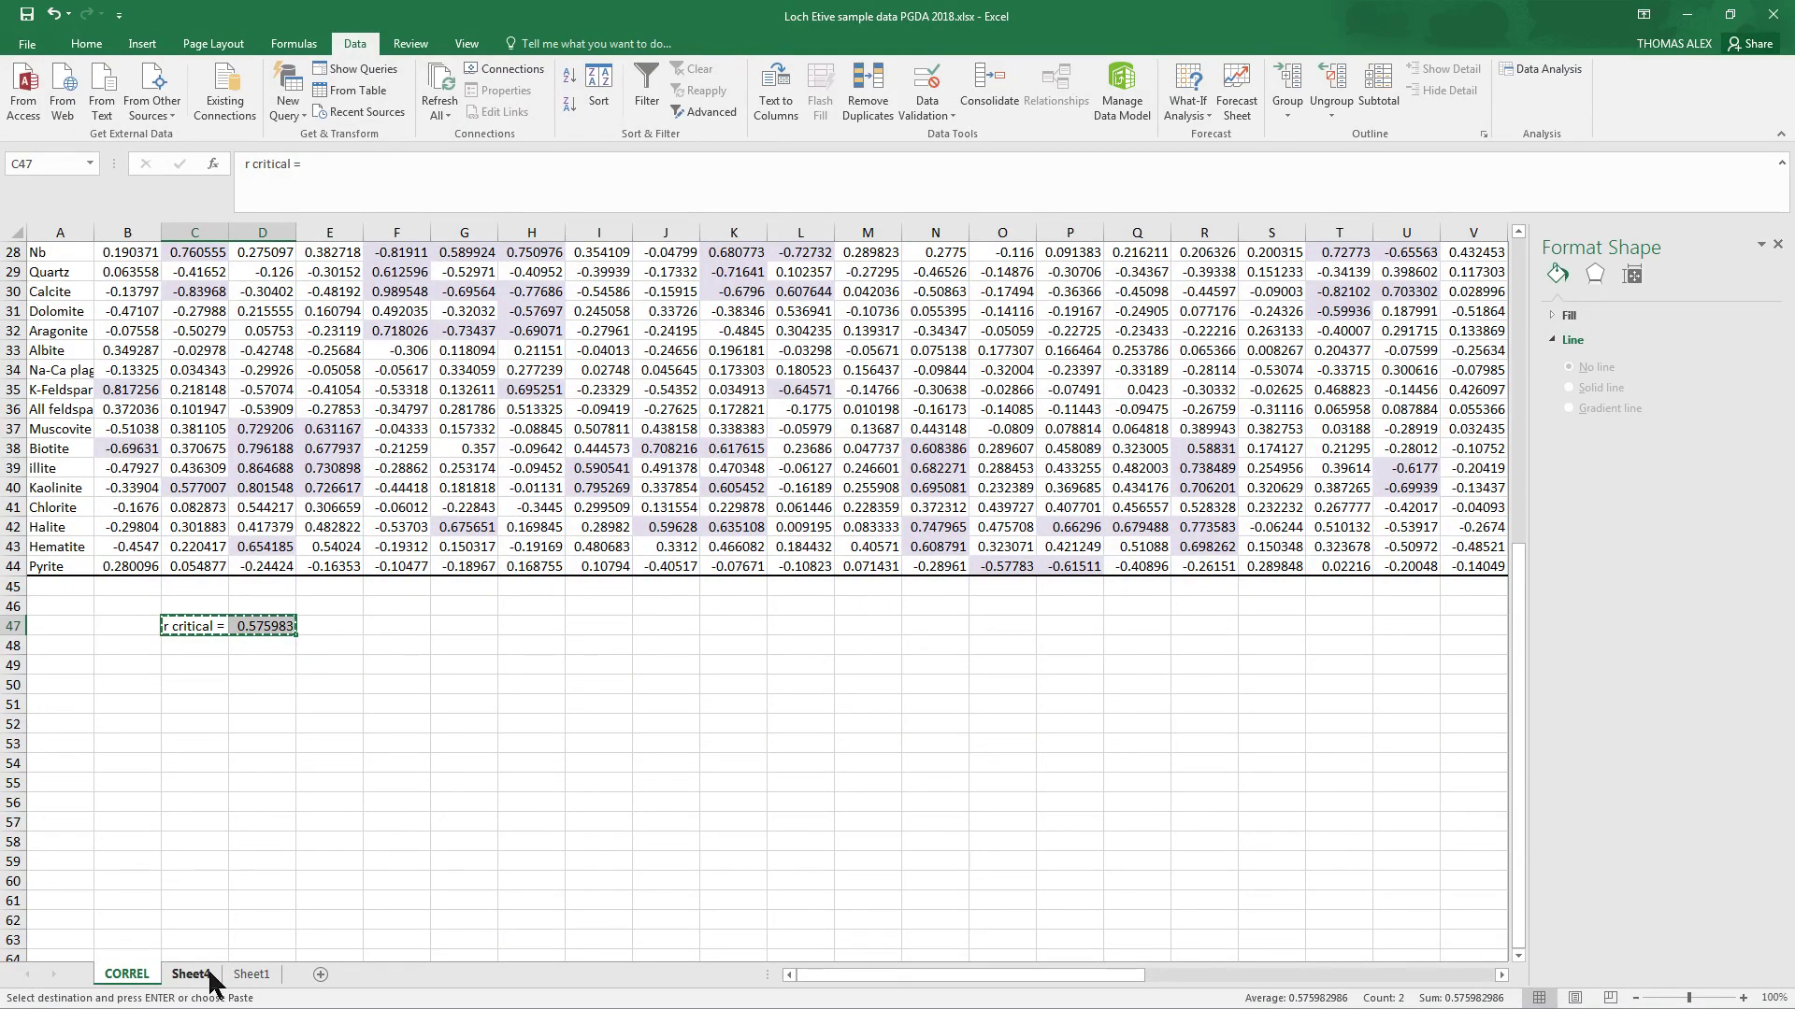
# - Paste them at C44 on Sheet4 and check the T.INV formula in D44
pyautogui.click(191, 975)
pyautogui.click(211, 864)
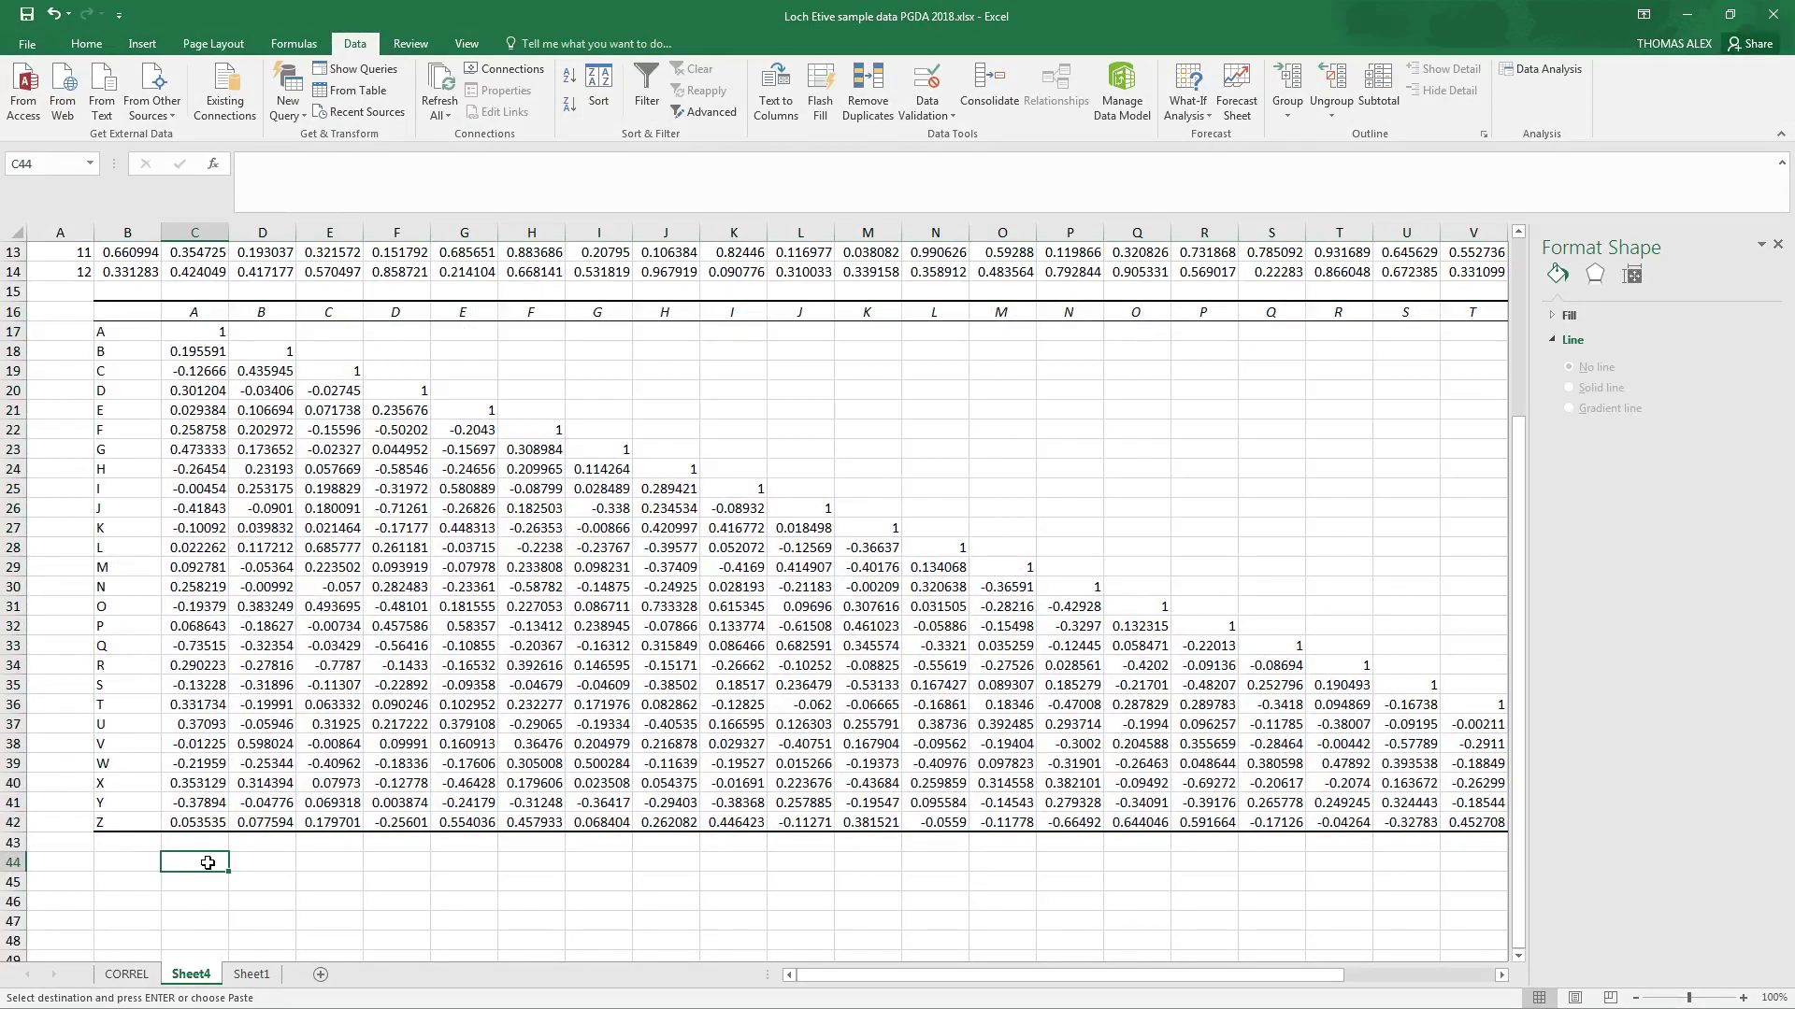
pyautogui.hotkey('ctrl', 'v')
pyautogui.click(262, 860)
pyautogui.click(308, 175)
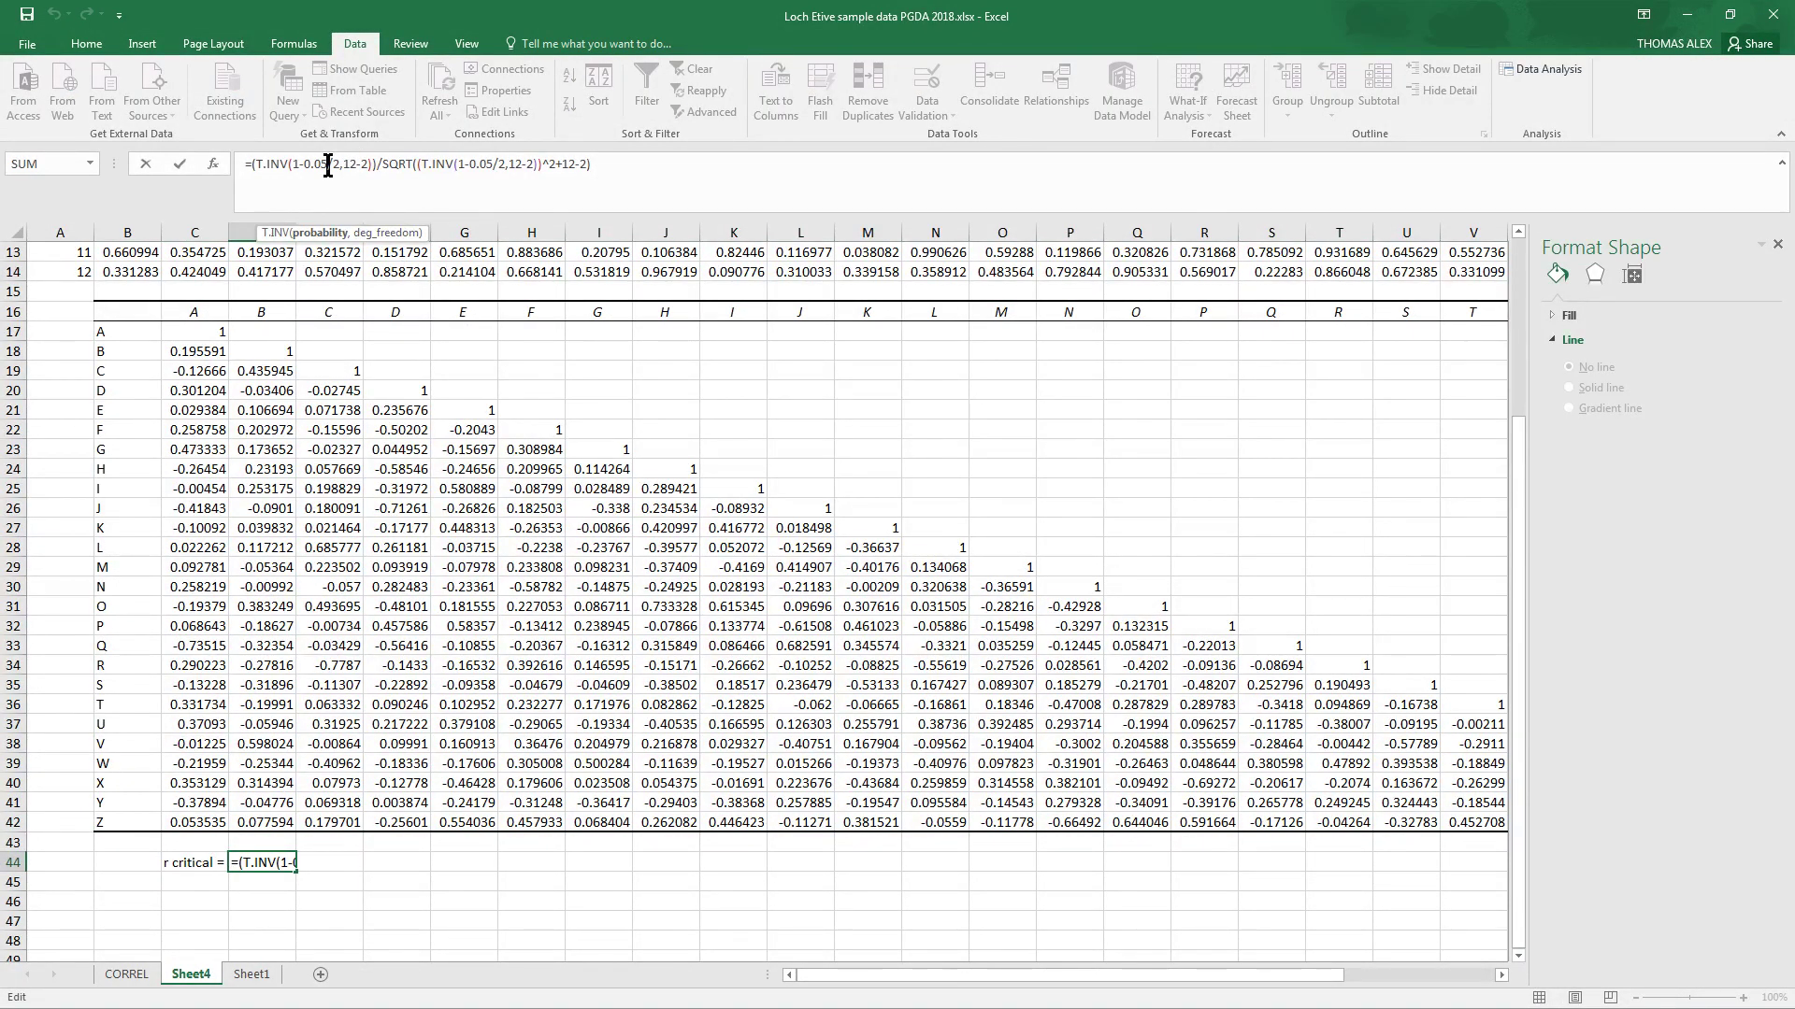
pyautogui.moveTo(327, 166); pyautogui.dragTo(302, 167)
pyautogui.moveTo(494, 166); pyautogui.dragTo(468, 166)
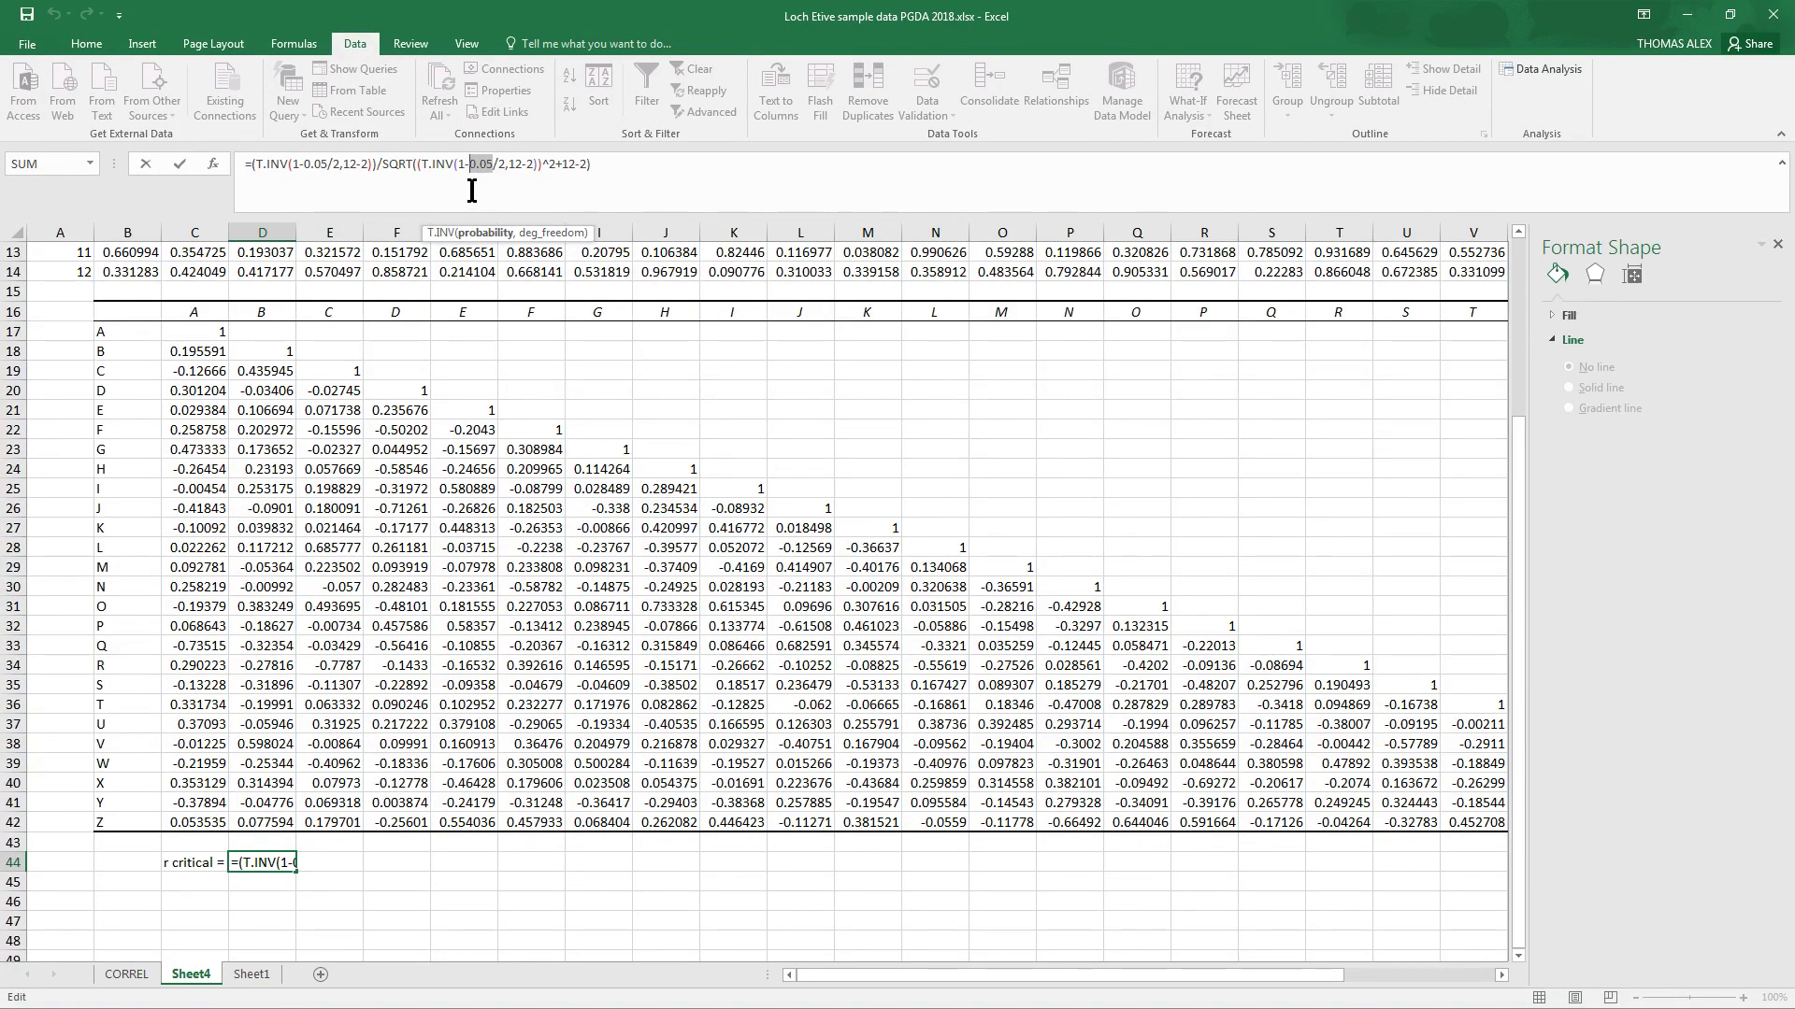
pyautogui.doubleClick(350, 165)
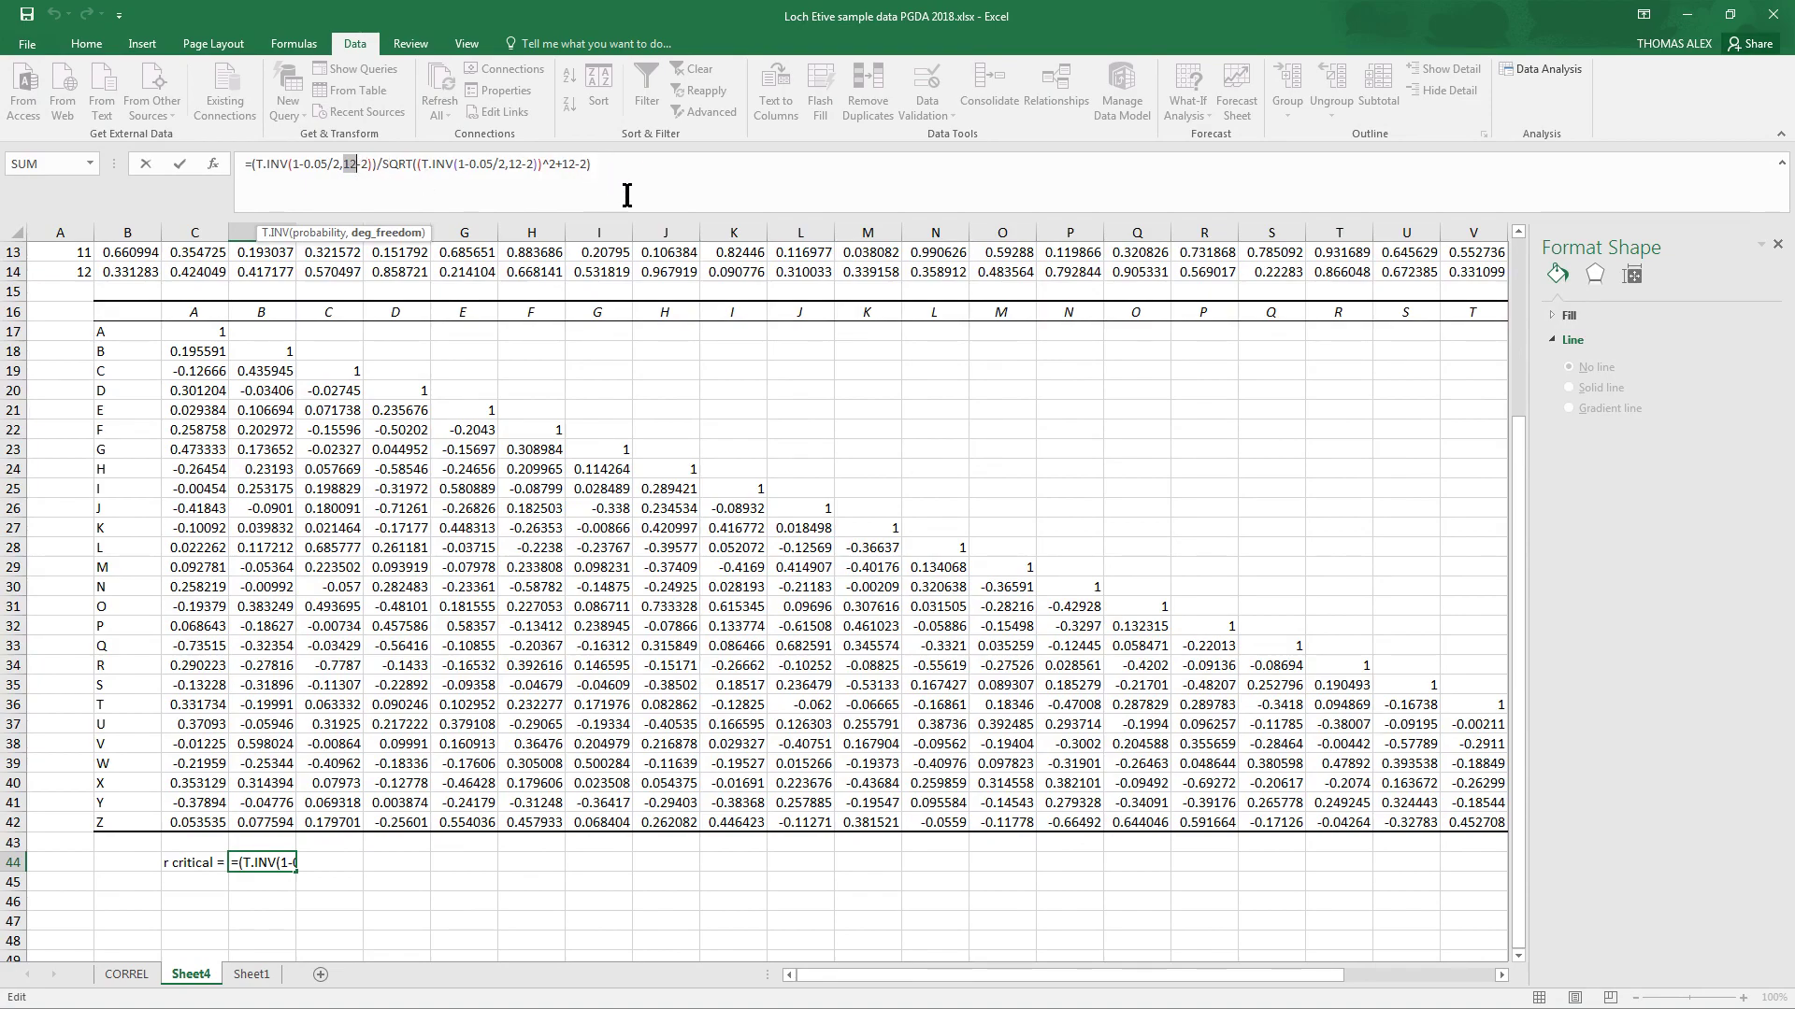
pyautogui.press('Return')
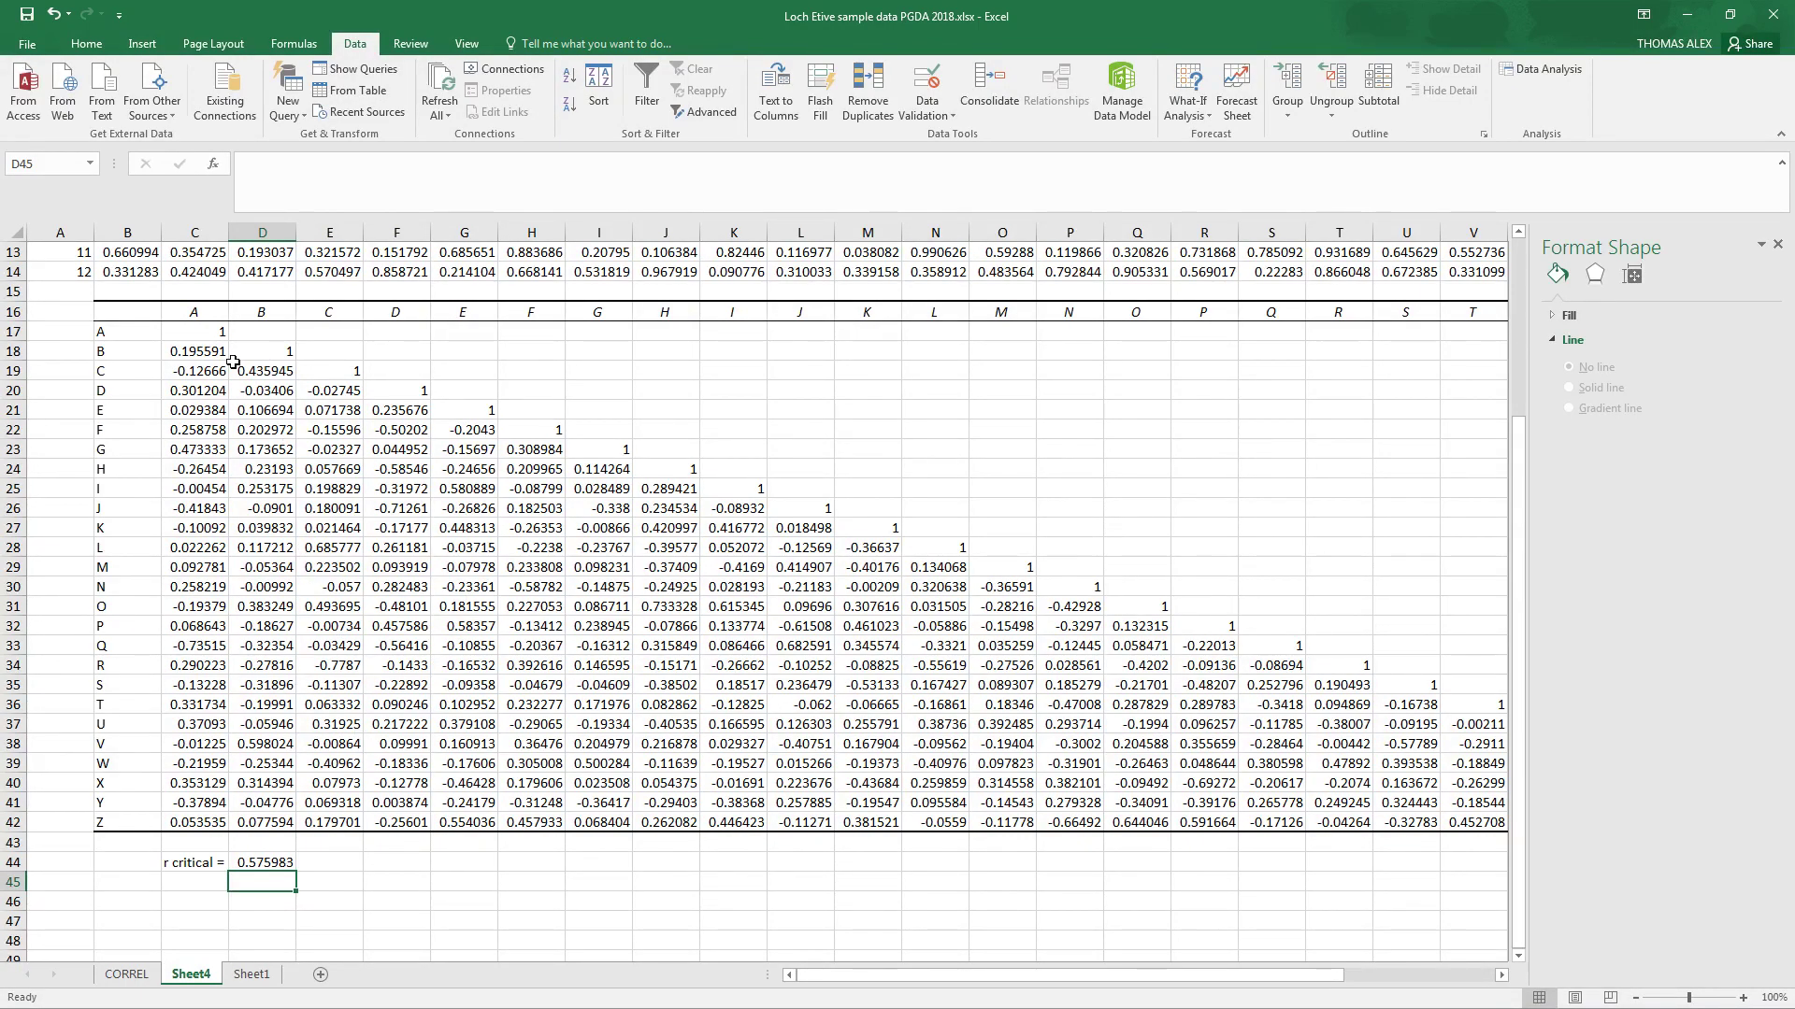
# - Select matrix values C17:T42 and start a formula-based conditional formatting rule
pyautogui.moveTo(191, 330); pyautogui.dragTo(1411, 822)
pyautogui.moveTo(1450, 975); pyautogui.dragTo(1202, 977)
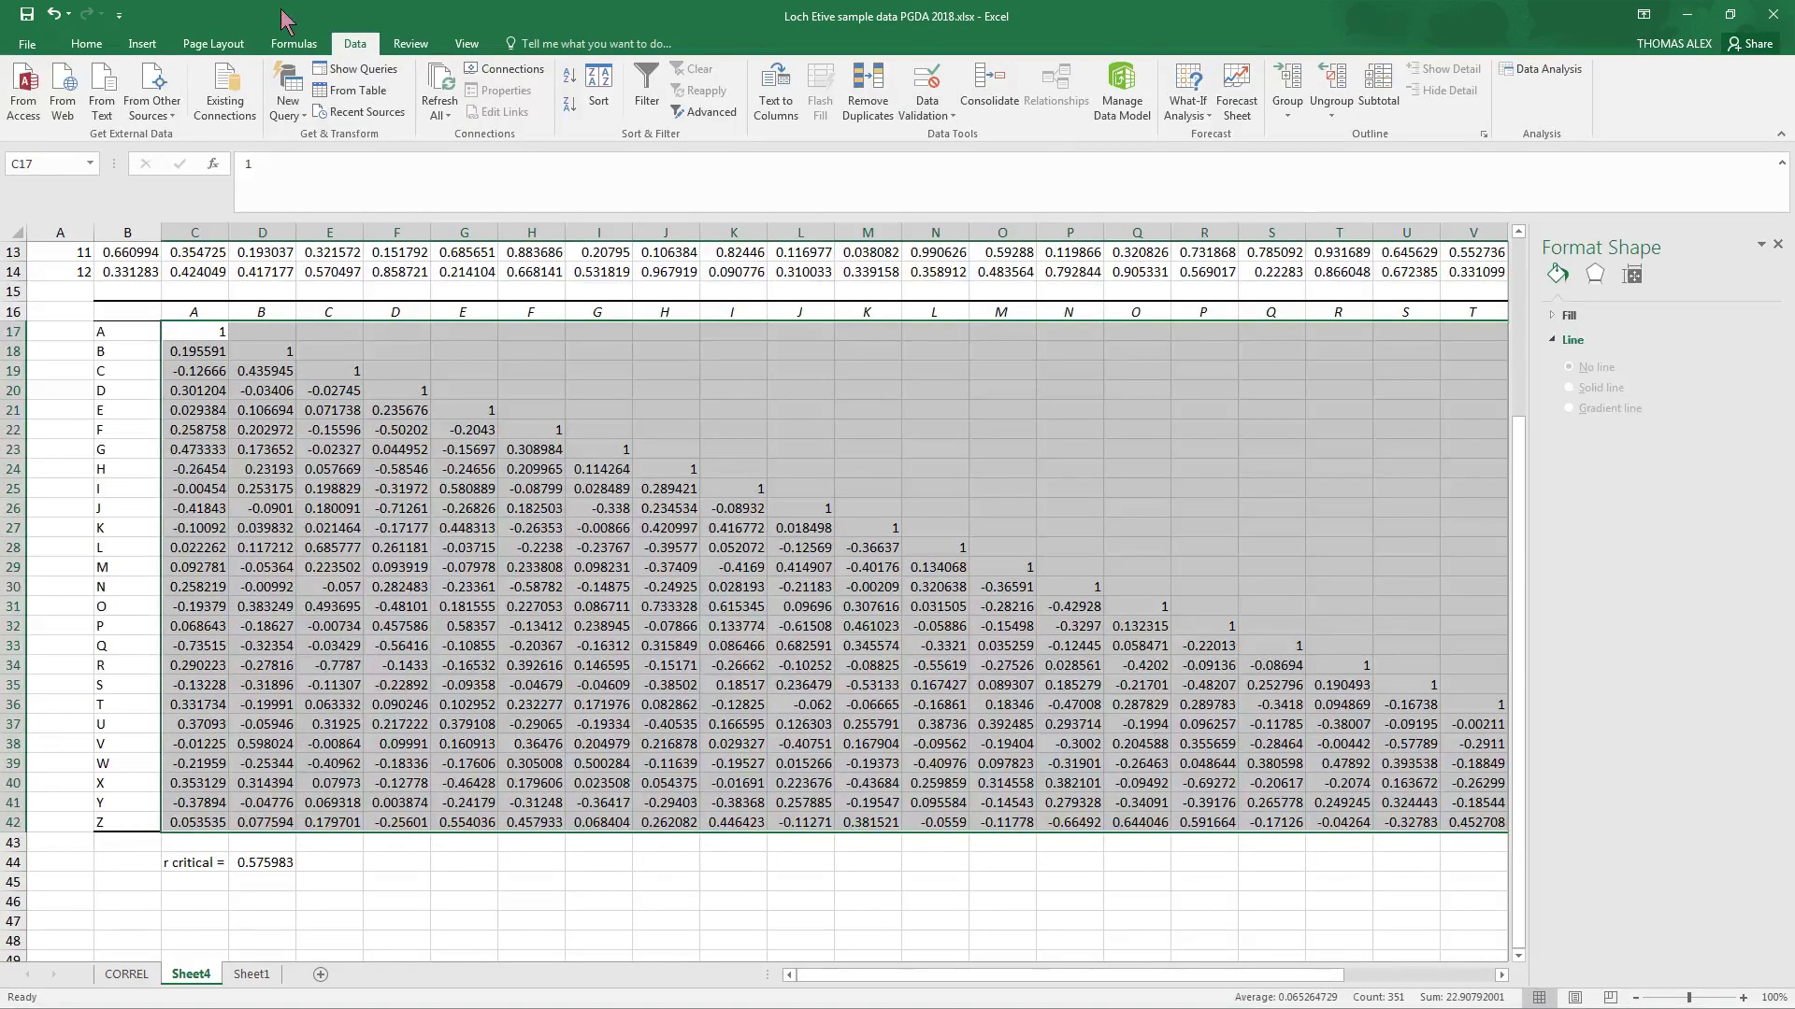
pyautogui.click(85, 45)
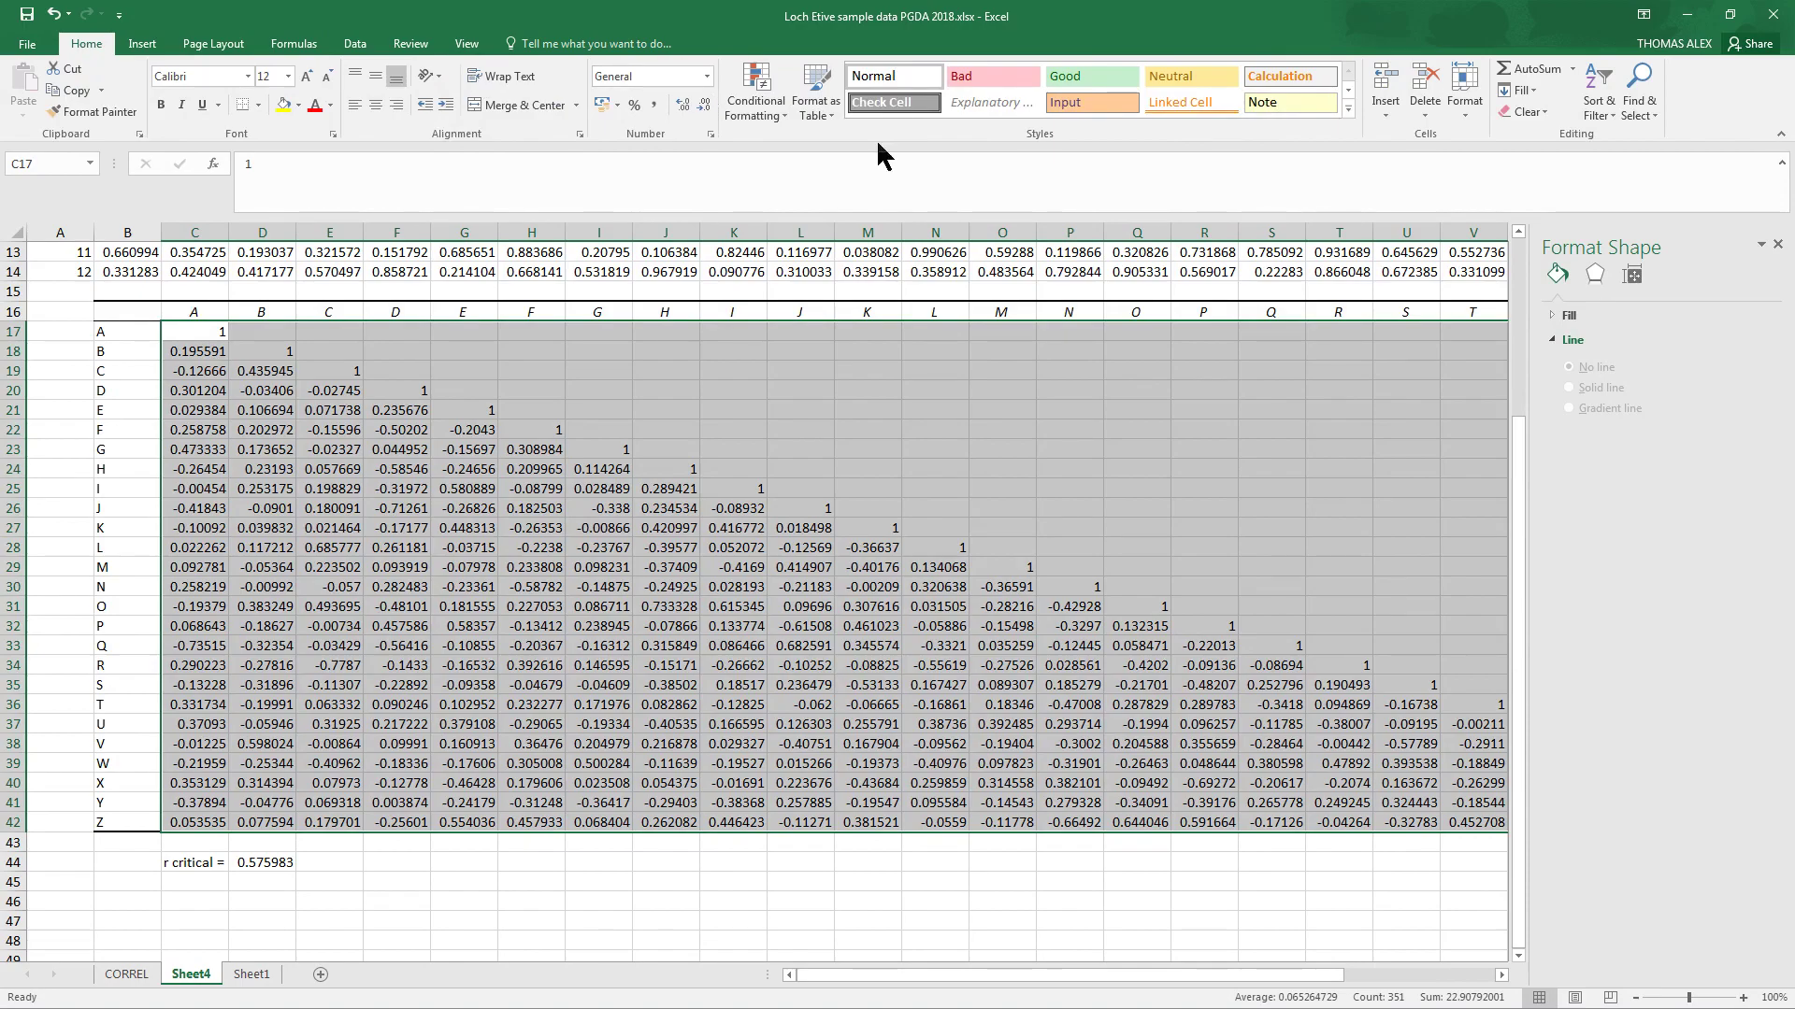
pyautogui.click(756, 94)
pyautogui.moveTo(831, 154)
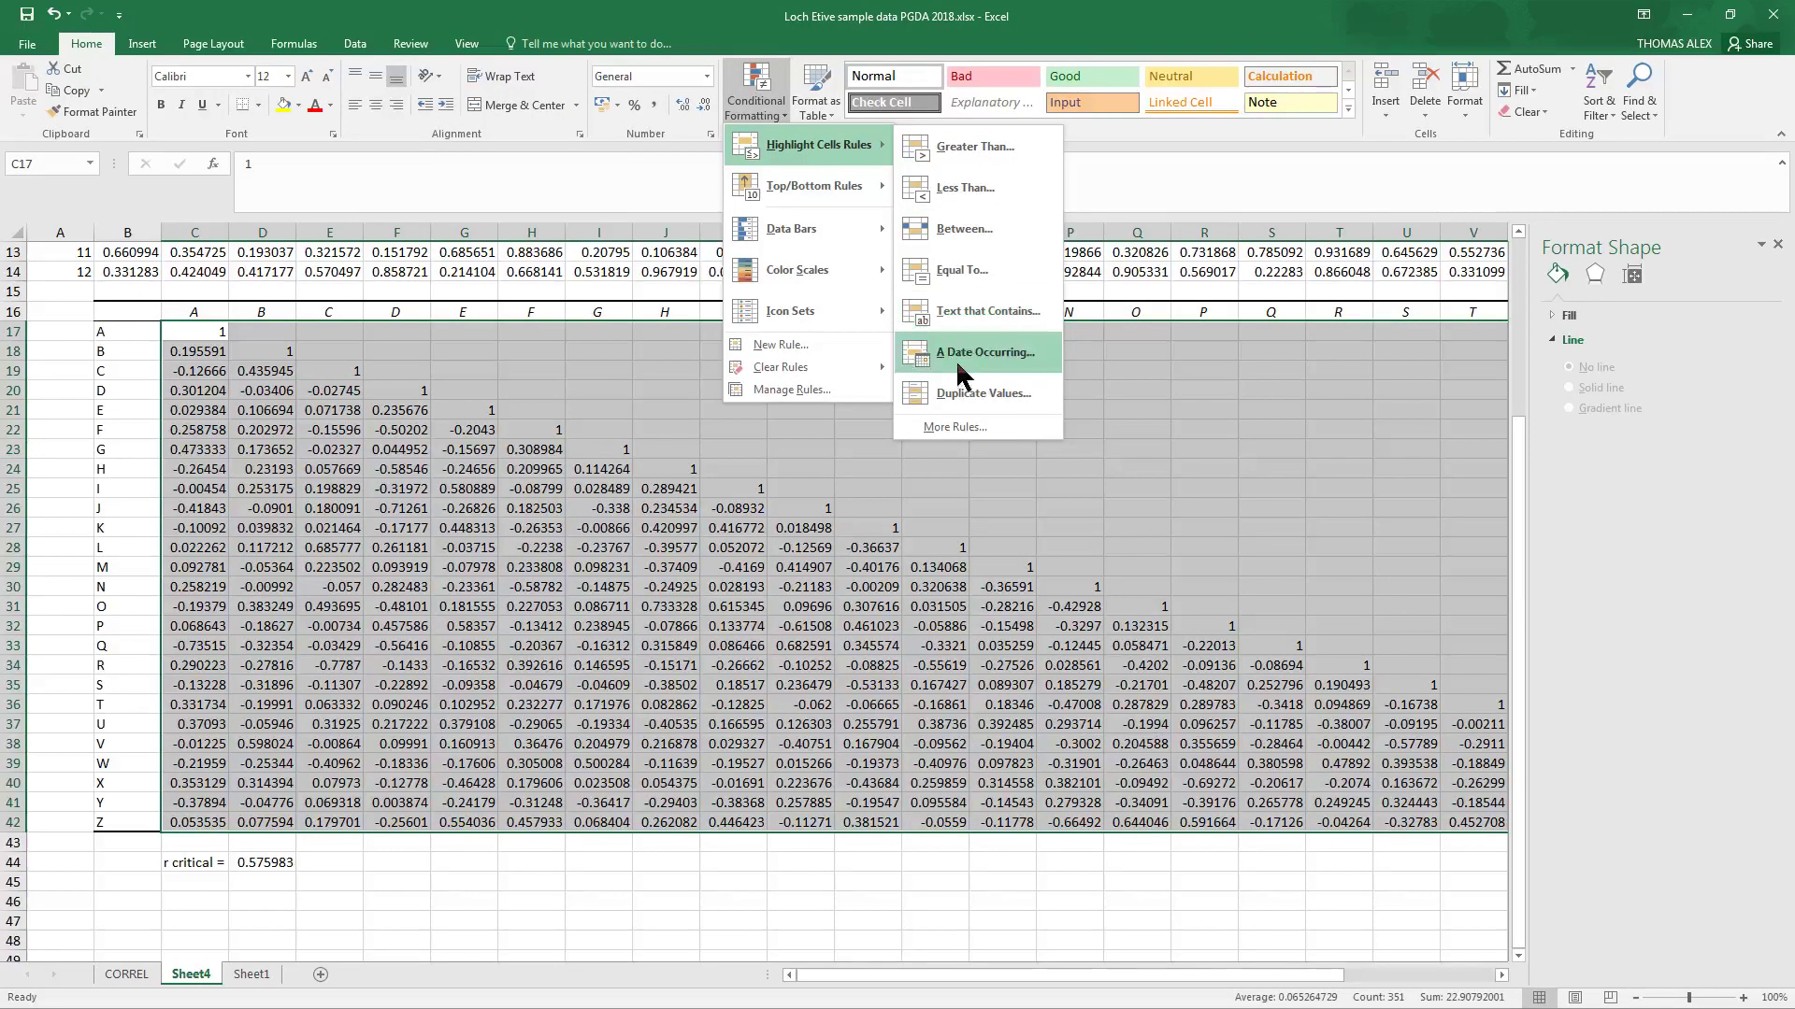
pyautogui.click(963, 427)
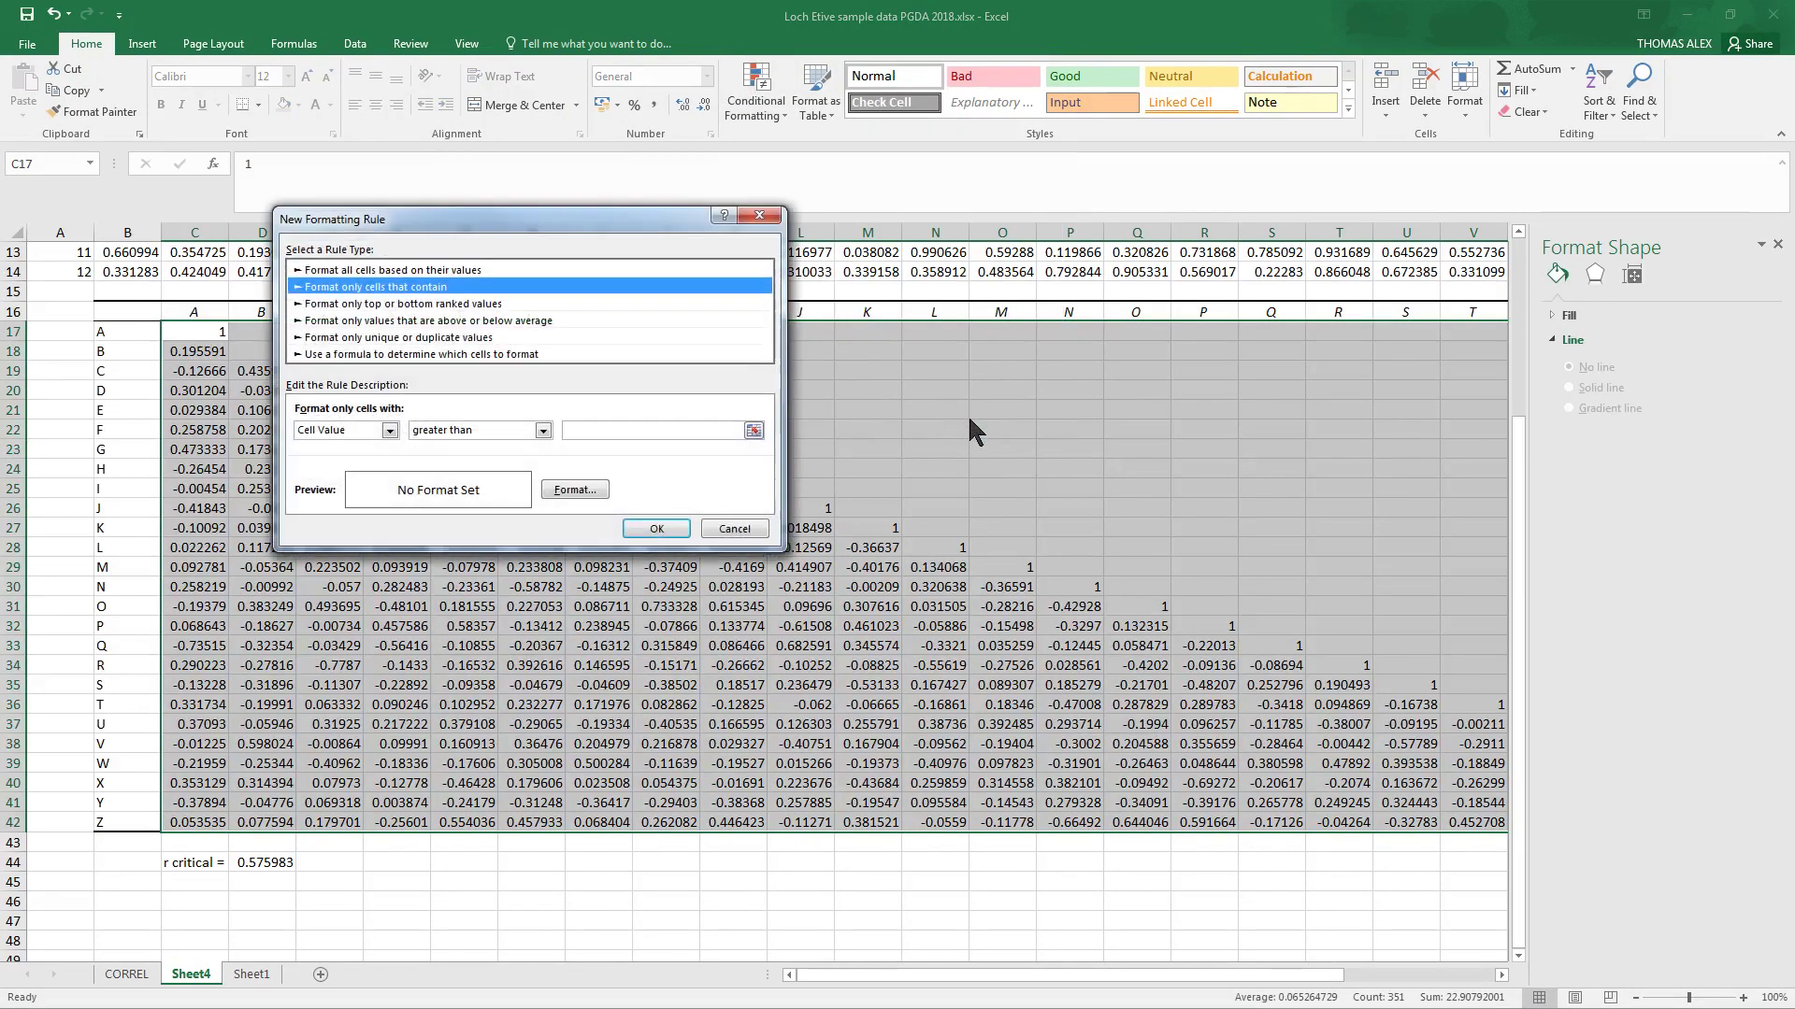
pyautogui.click(475, 354)
# - Enter the rule formula =ABS(C17)>$D$44 with a relative C17 reference
pyautogui.click(326, 429)
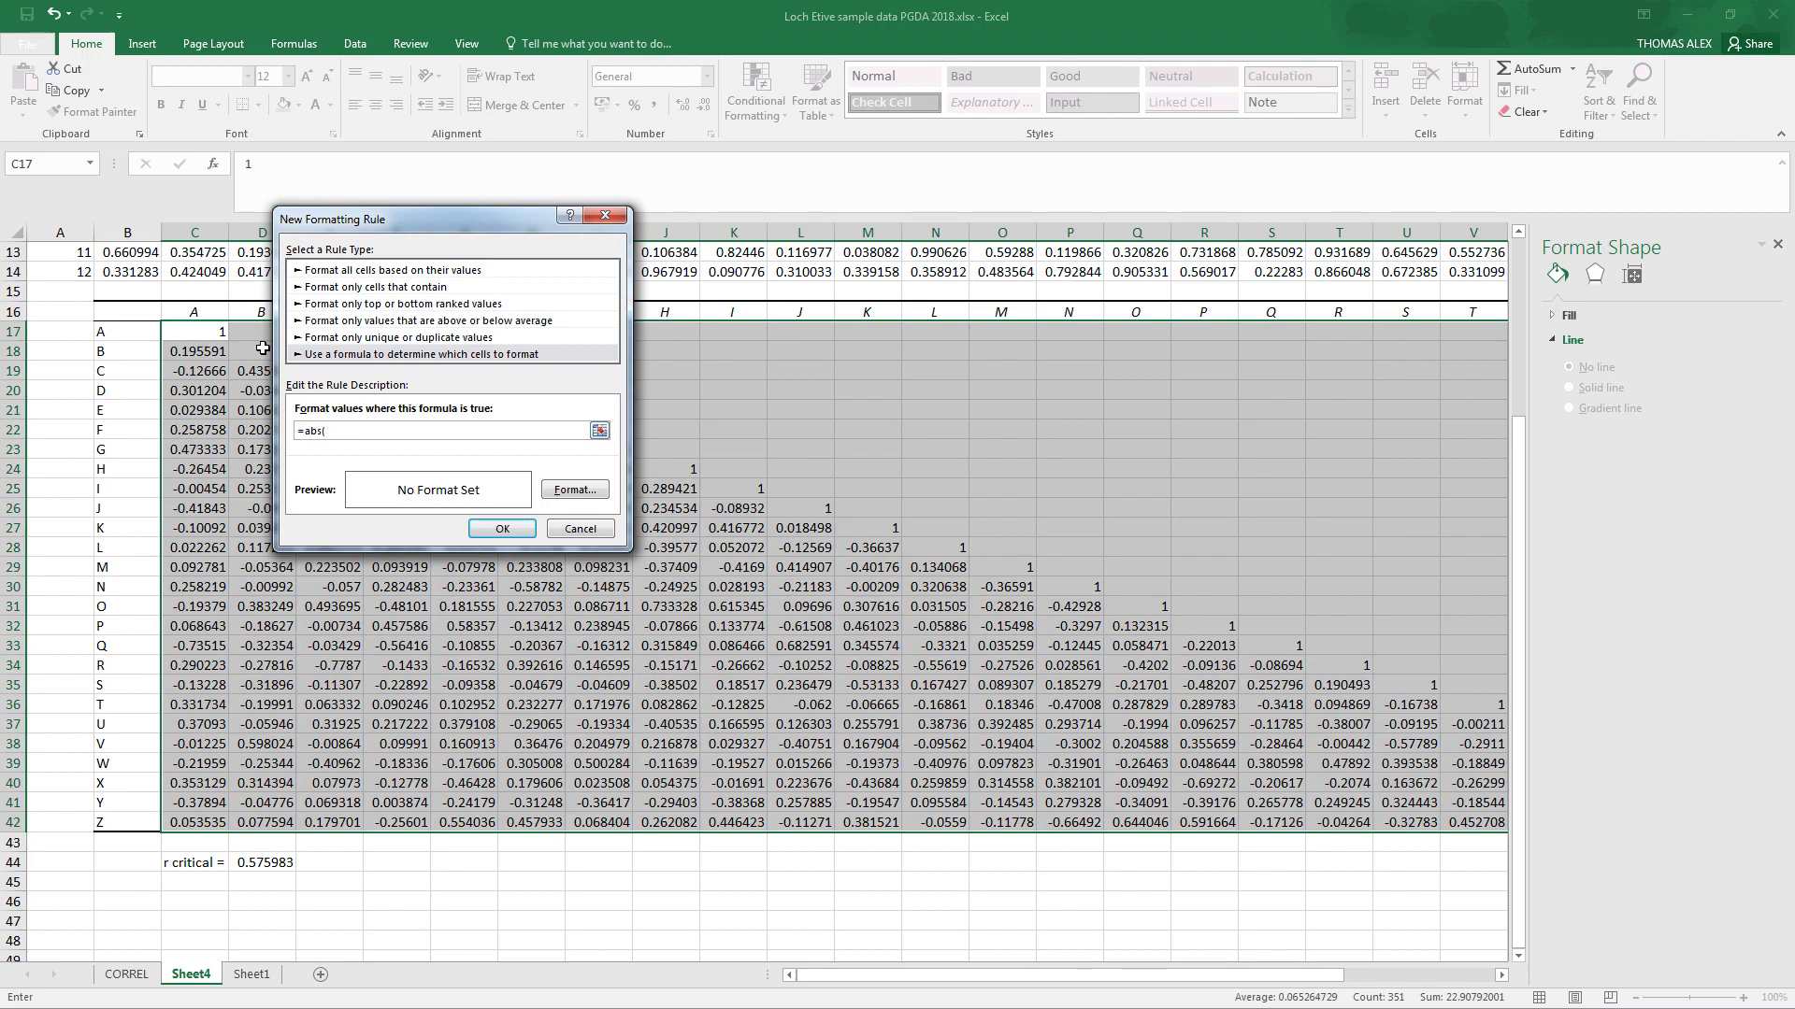
pyautogui.click(185, 333)
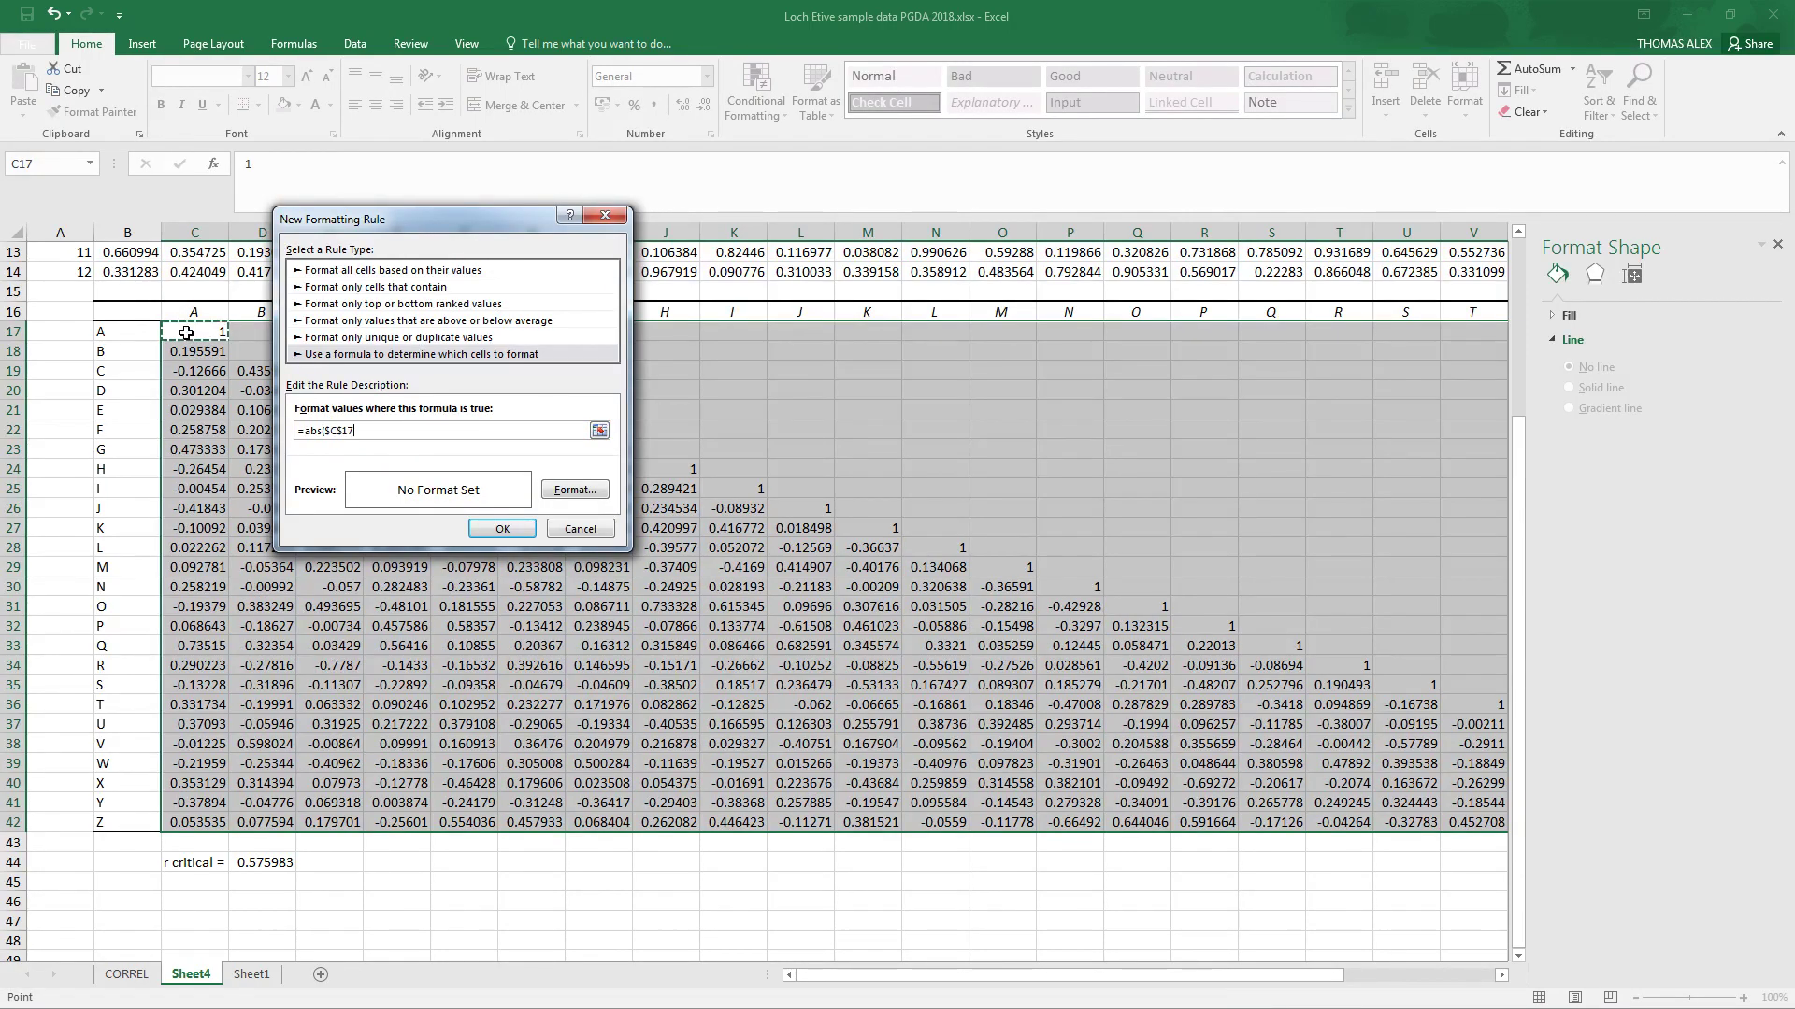
pyautogui.click(341, 431)
pyautogui.press('BackSpace')
pyautogui.click(332, 431)
pyautogui.press('BackSpace')
pyautogui.click(269, 865)
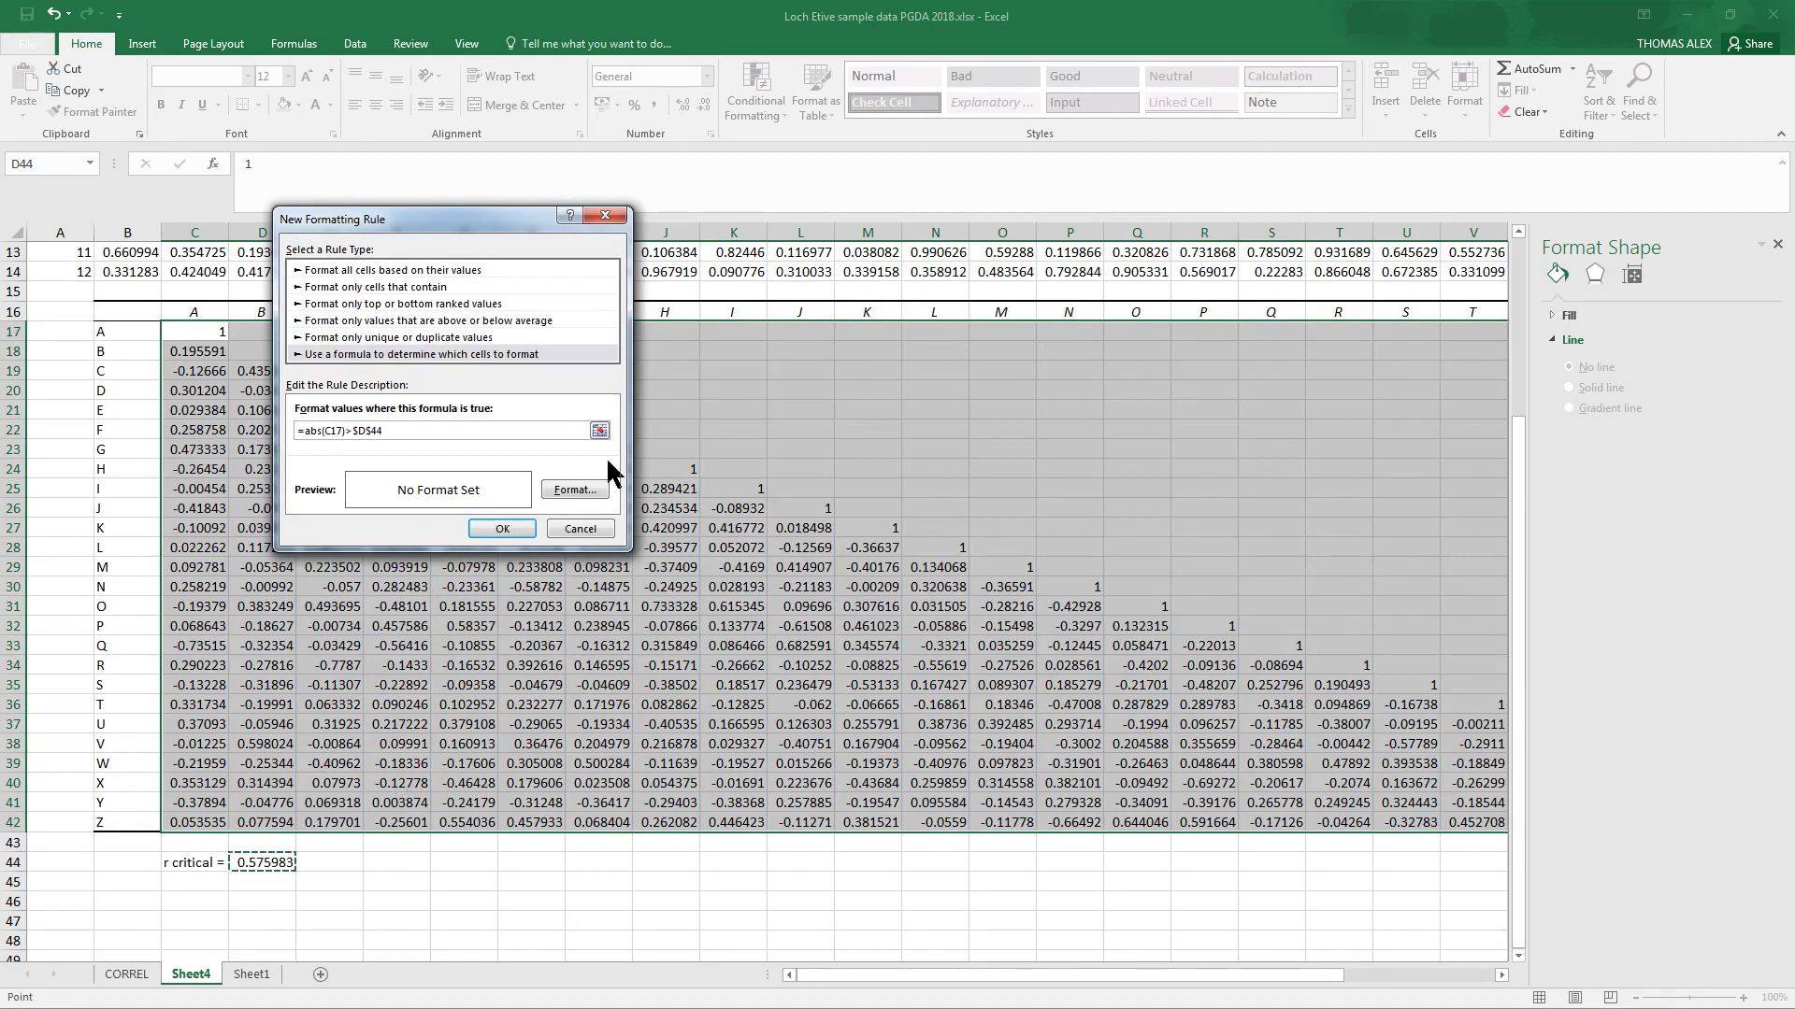
# - Format flagged cells with light orange fill and dark purple text, and apply the rule
pyautogui.click(575, 490)
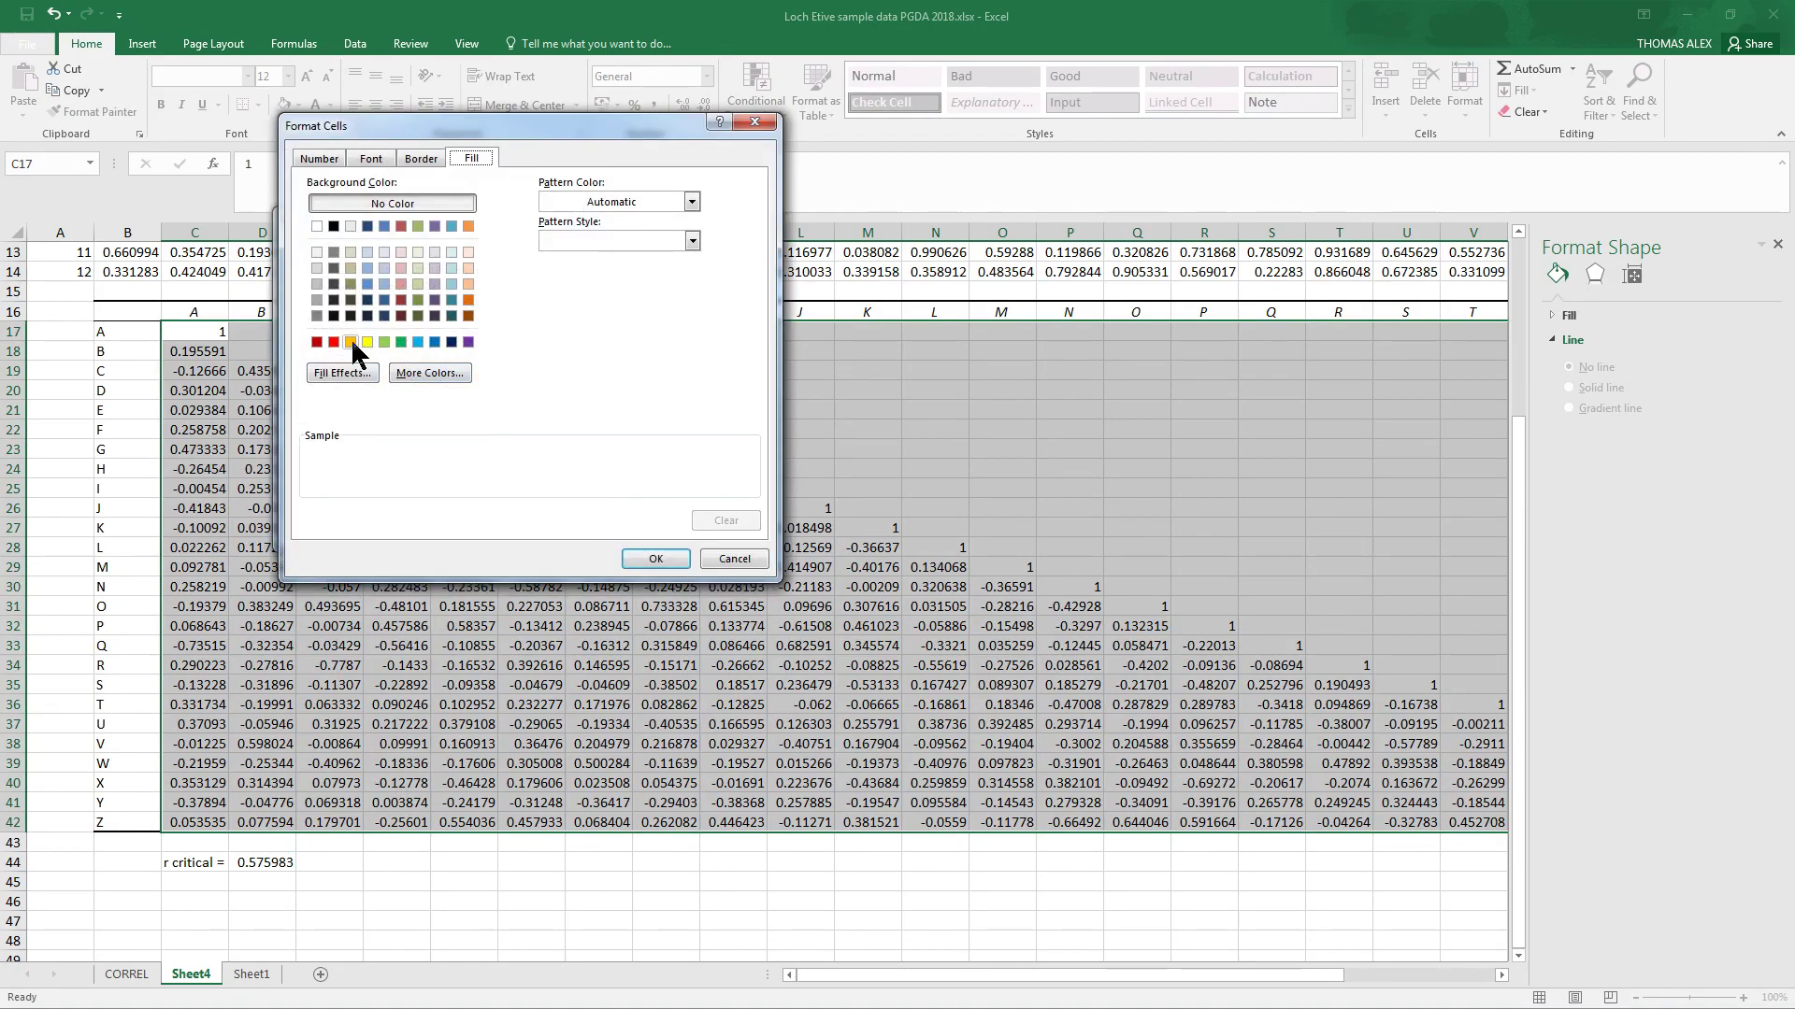
pyautogui.click(467, 284)
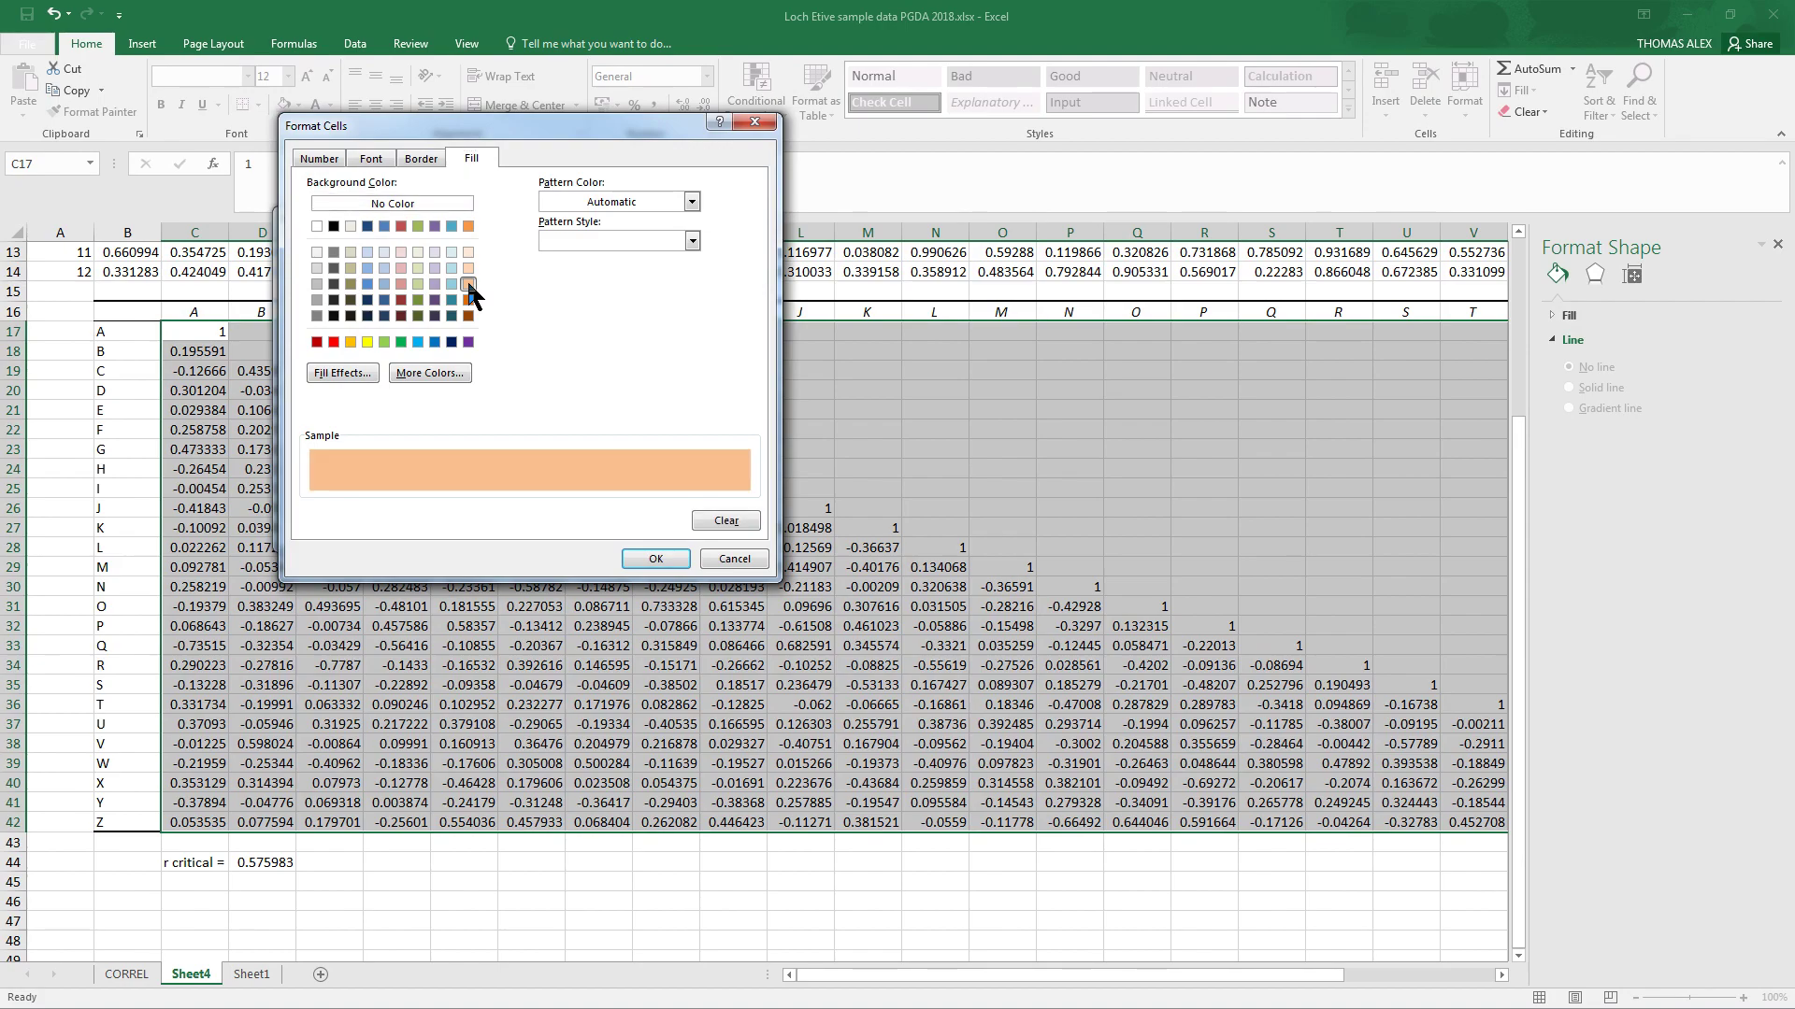
pyautogui.click(372, 158)
pyautogui.click(655, 314)
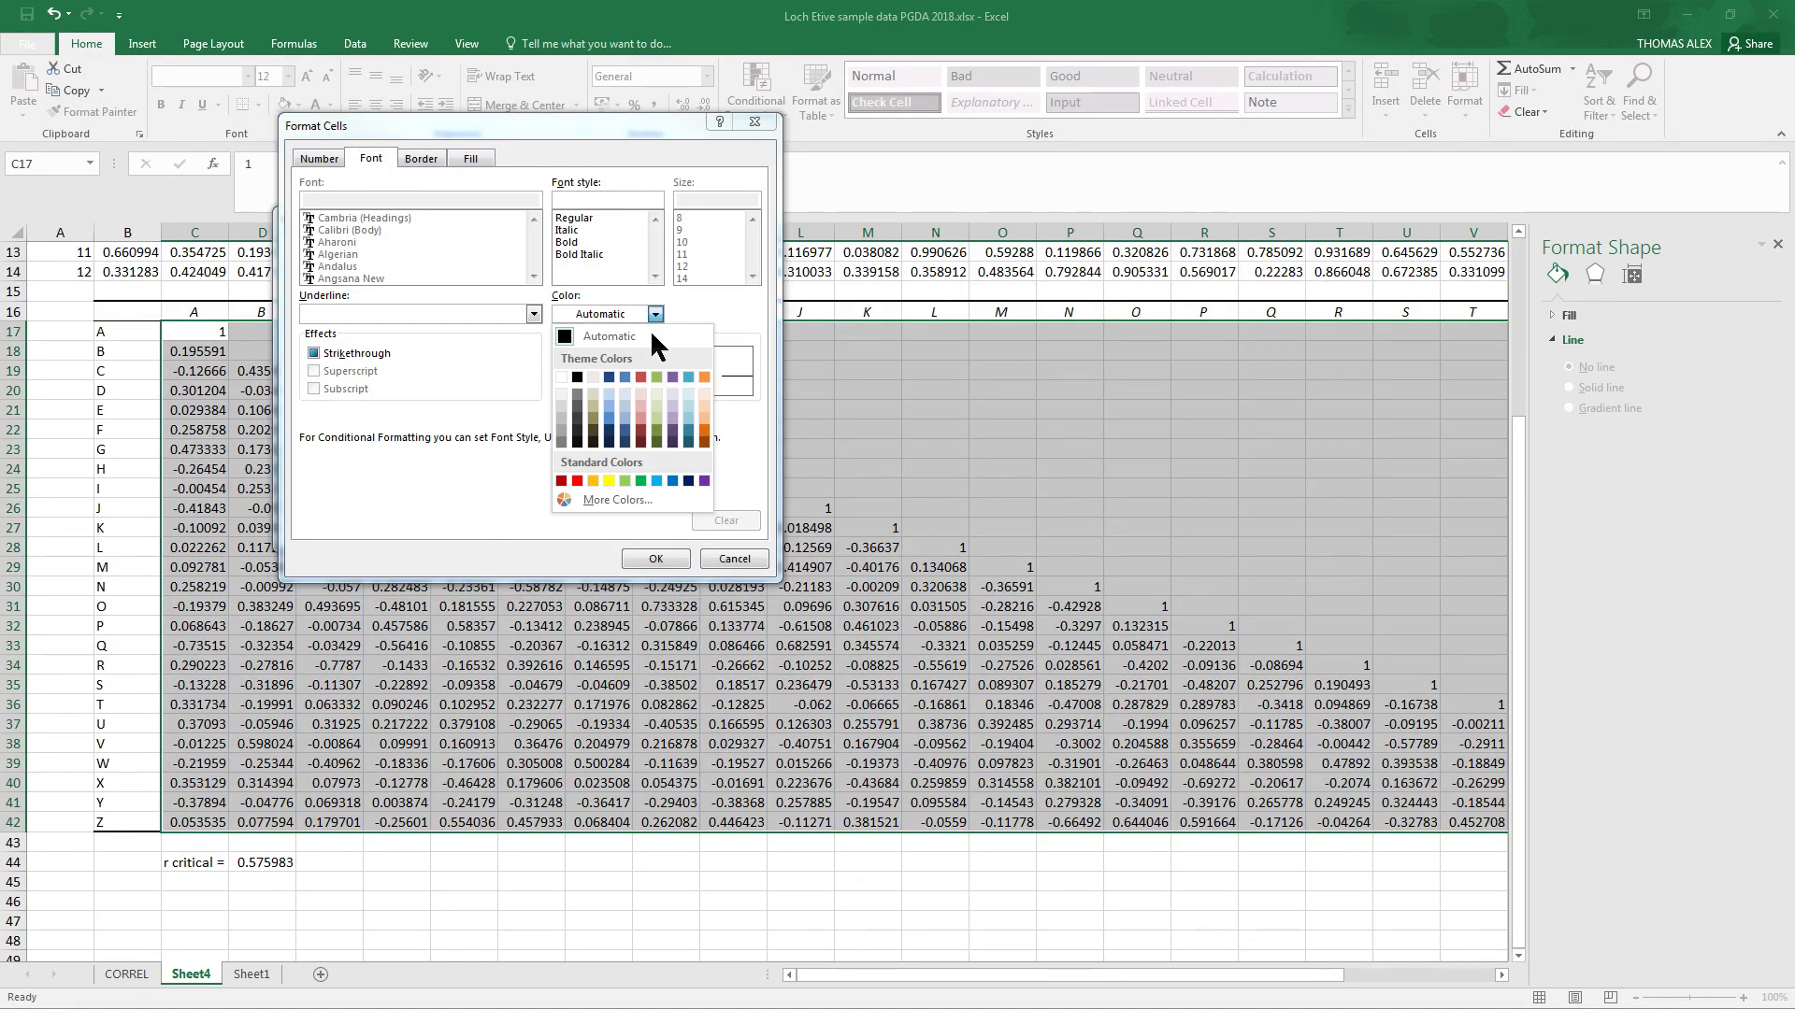
pyautogui.click(671, 439)
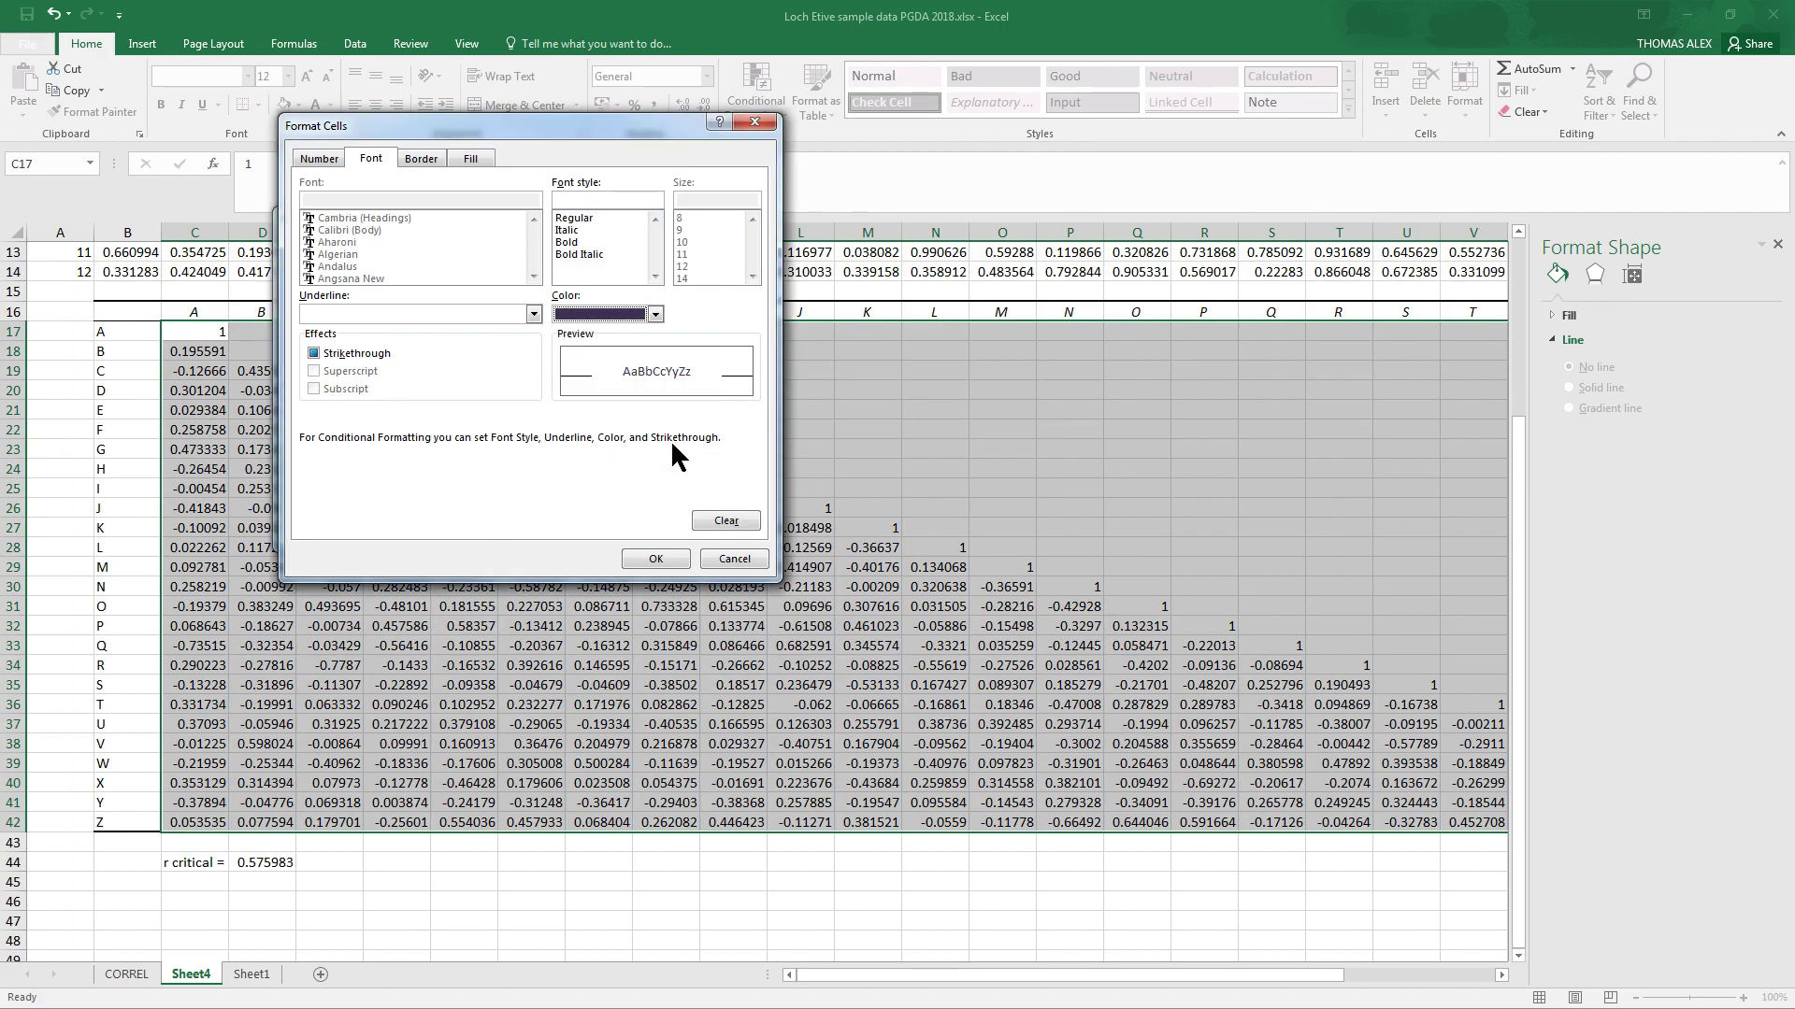
pyautogui.click(661, 559)
pyautogui.click(505, 528)
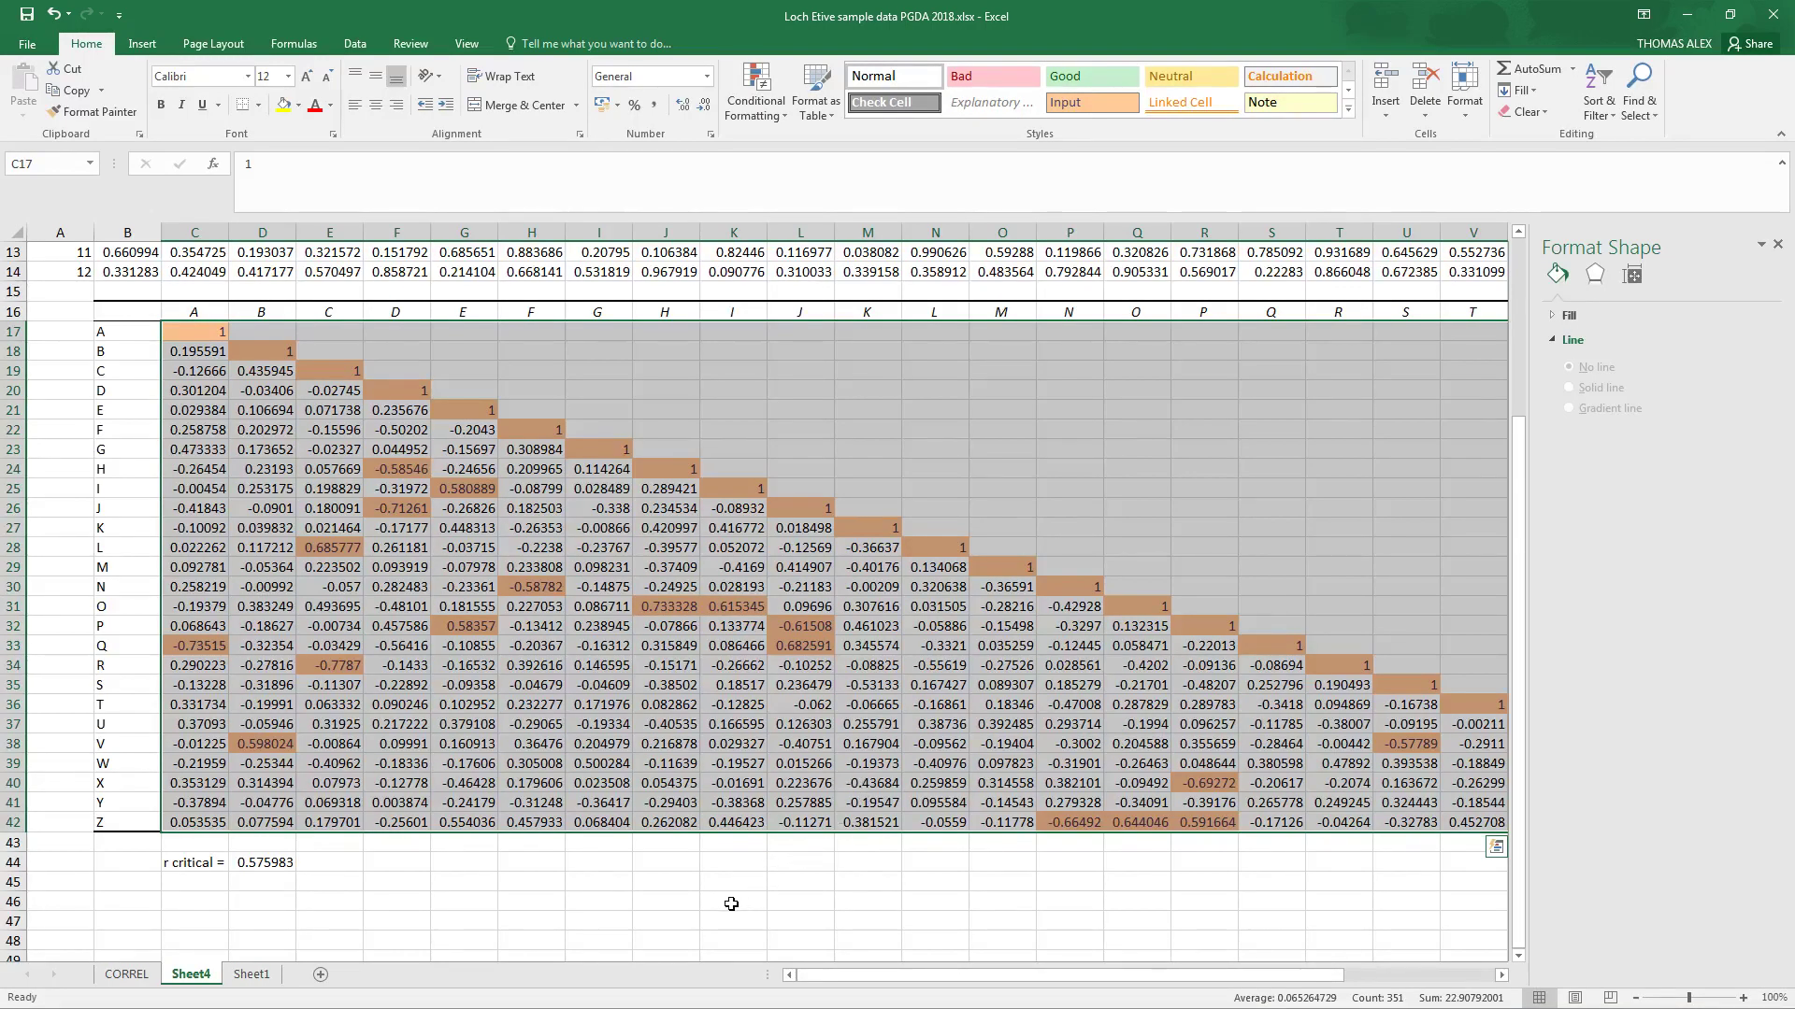
pyautogui.click(693, 913)
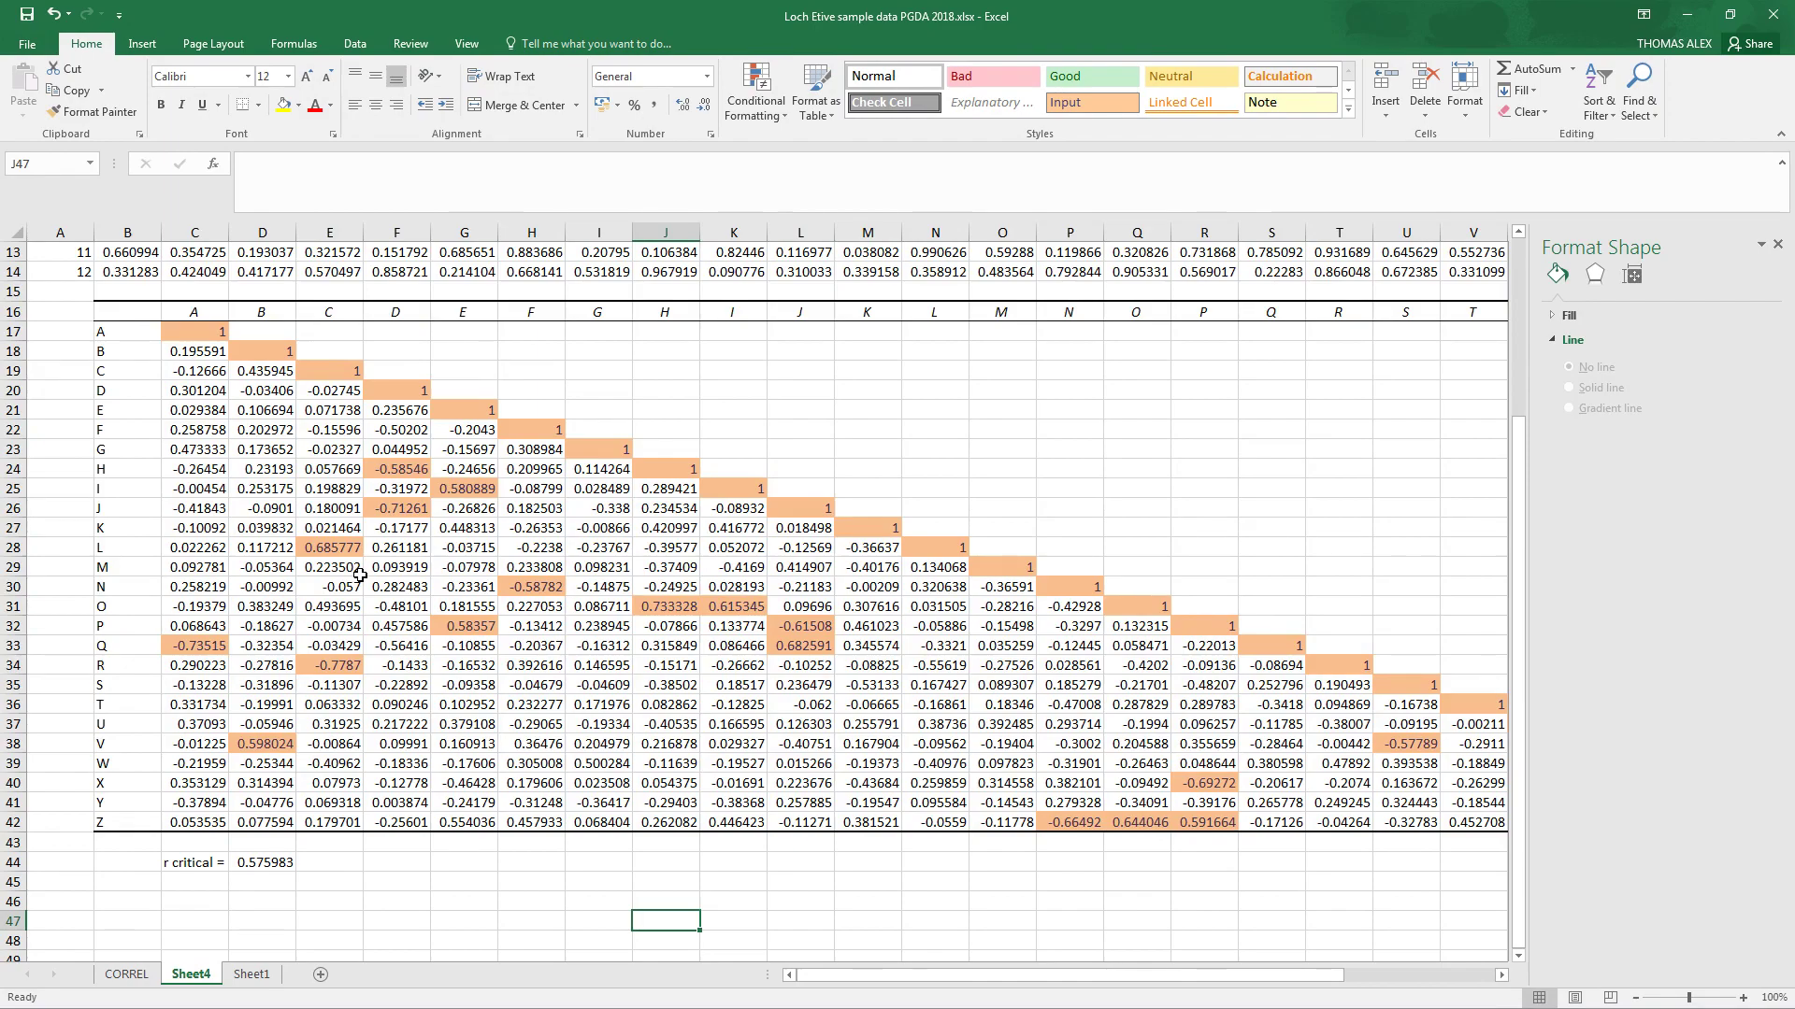
pyautogui.scroll(4, 360, 574)
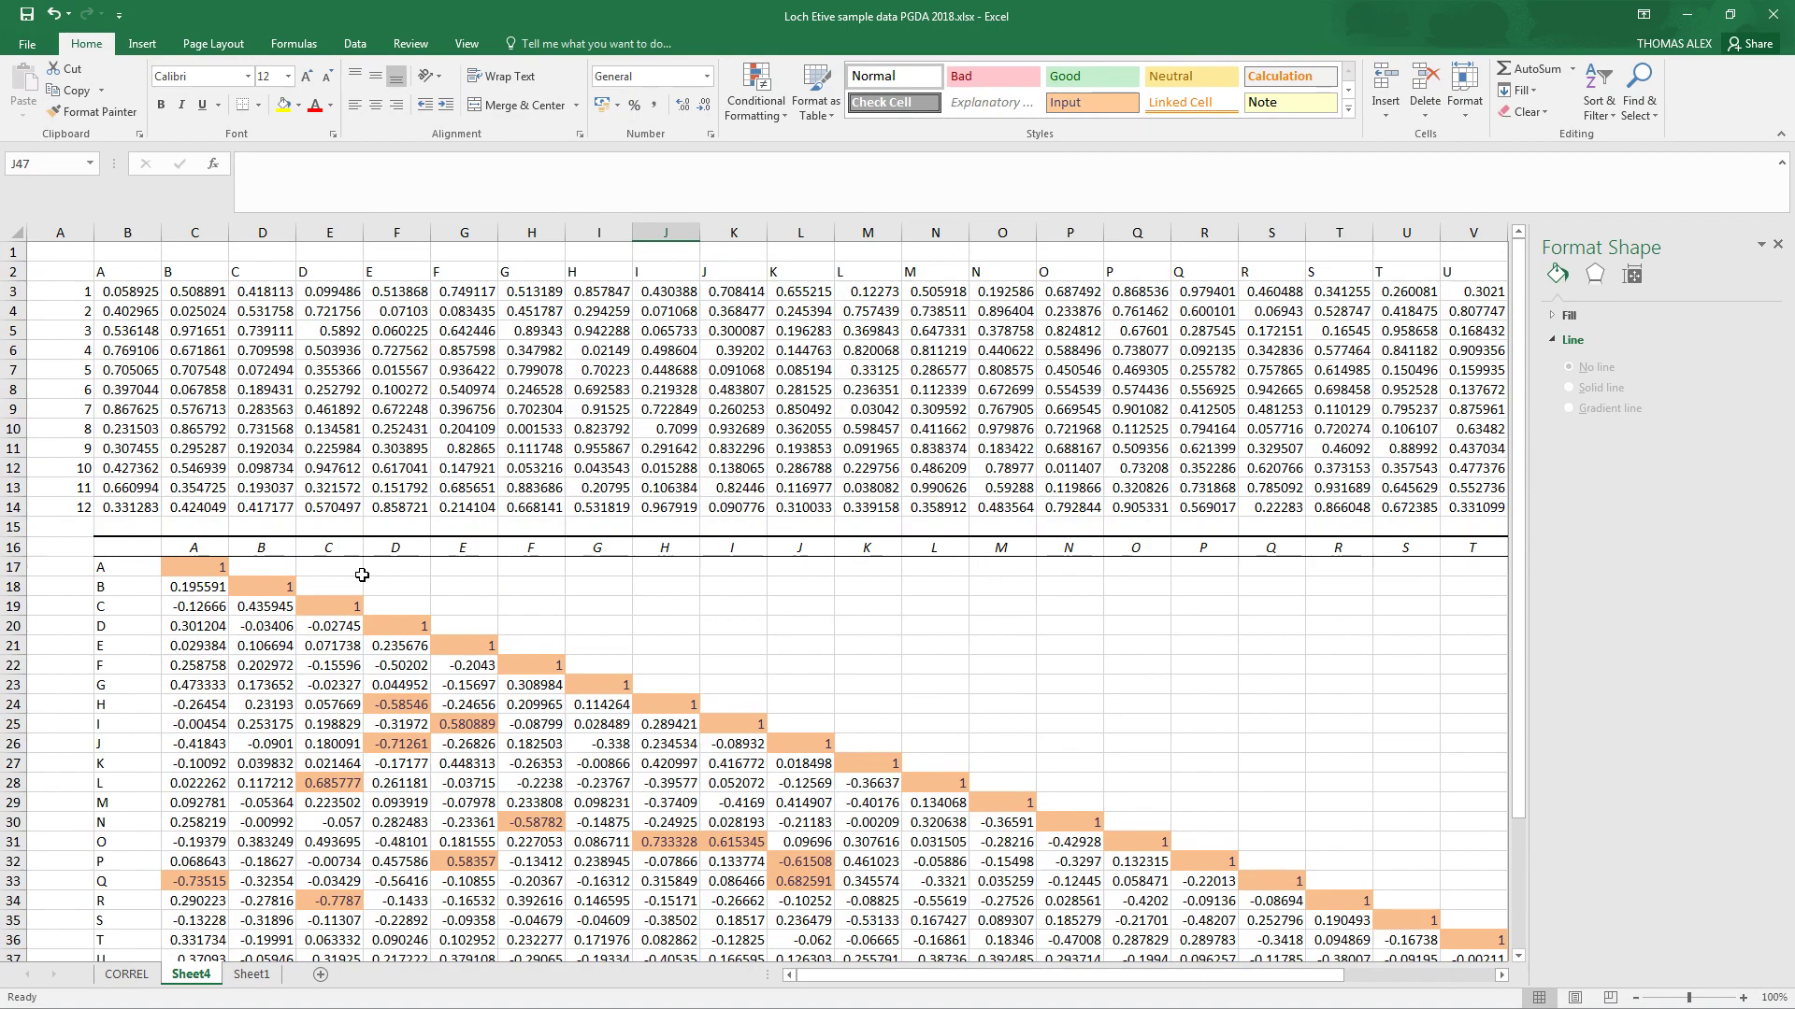
pyautogui.scroll(-3, 362, 575)
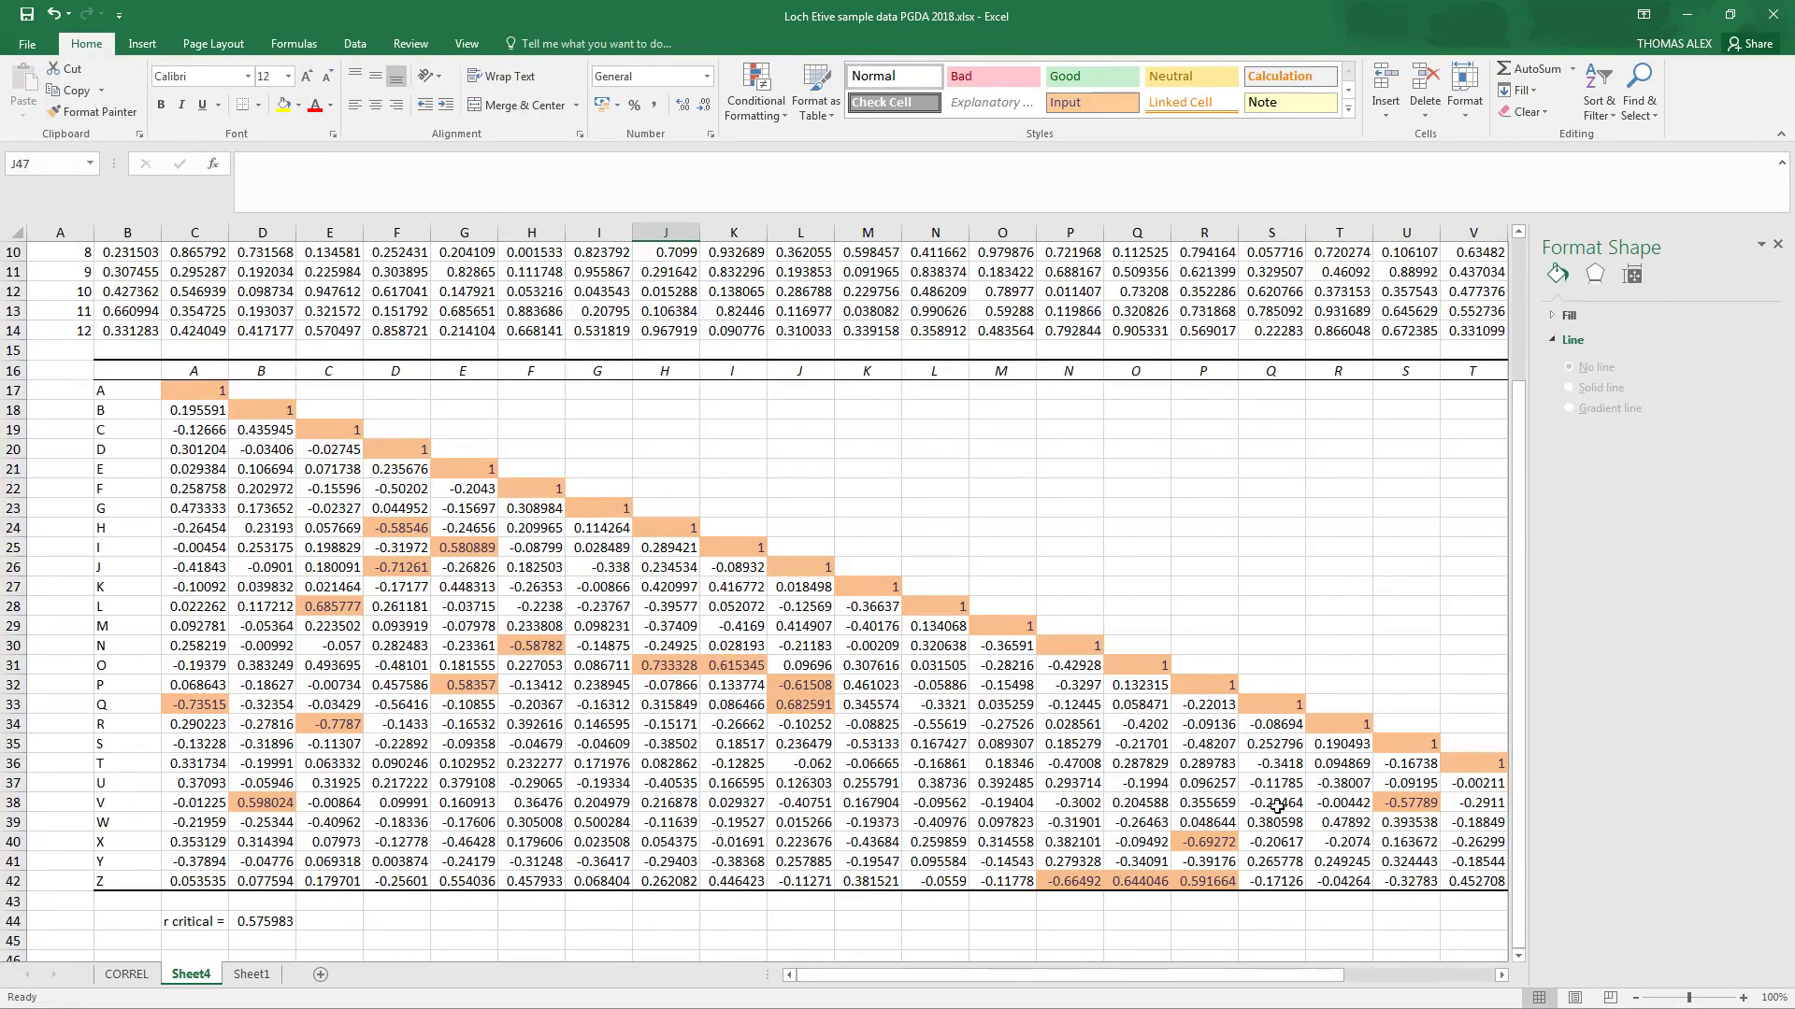
pyautogui.scroll(-2, 820, 710)
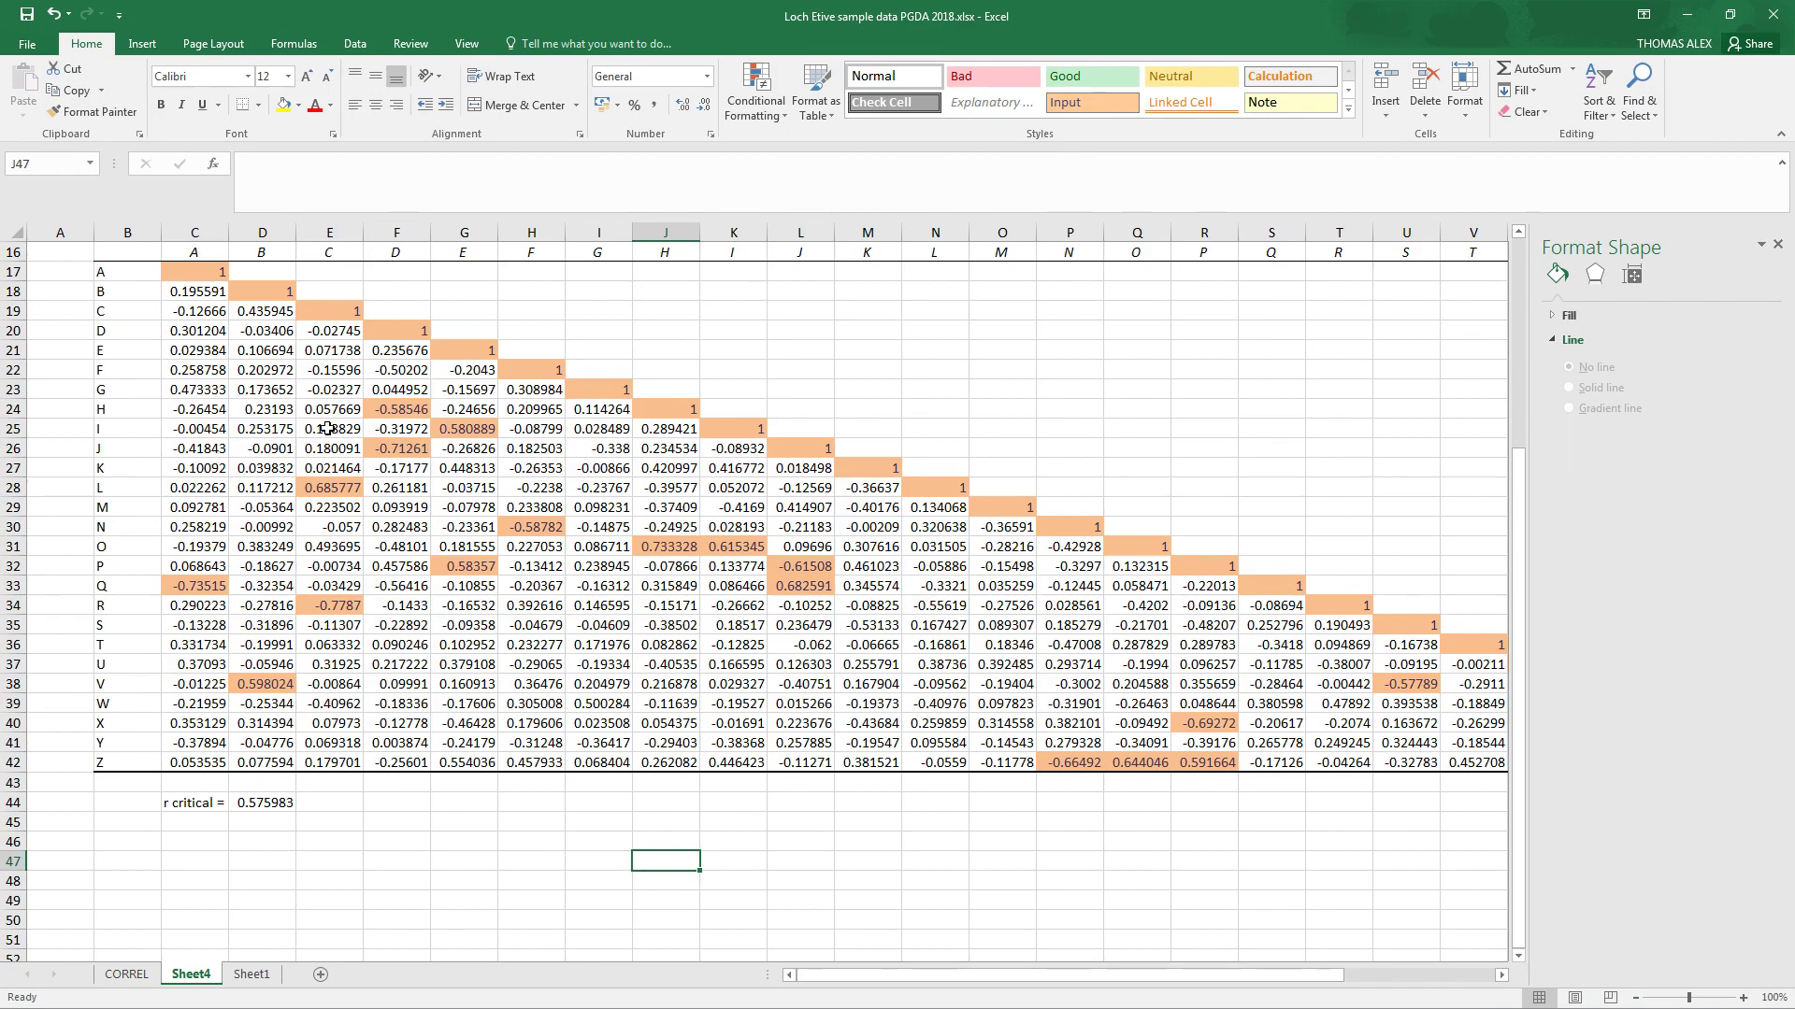
pyautogui.scroll(1, 327, 428)
pyautogui.scroll(2, 327, 428)
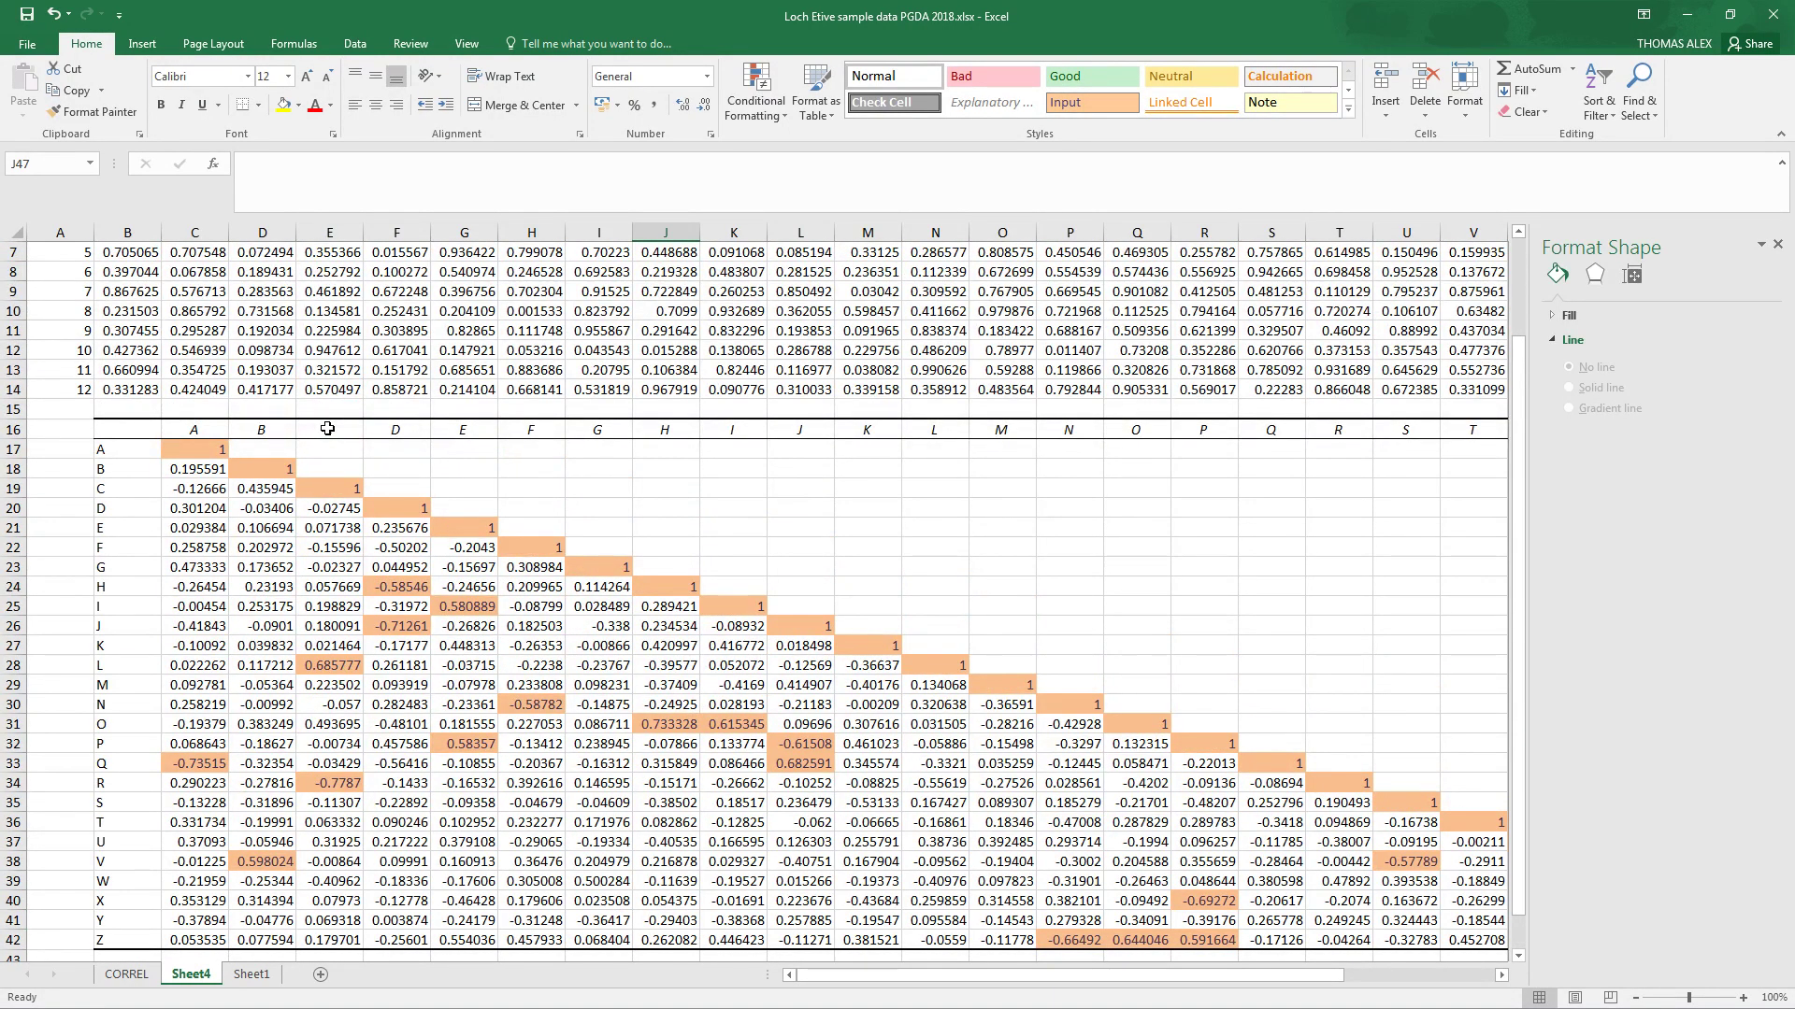
pyautogui.scroll(2, 328, 428)
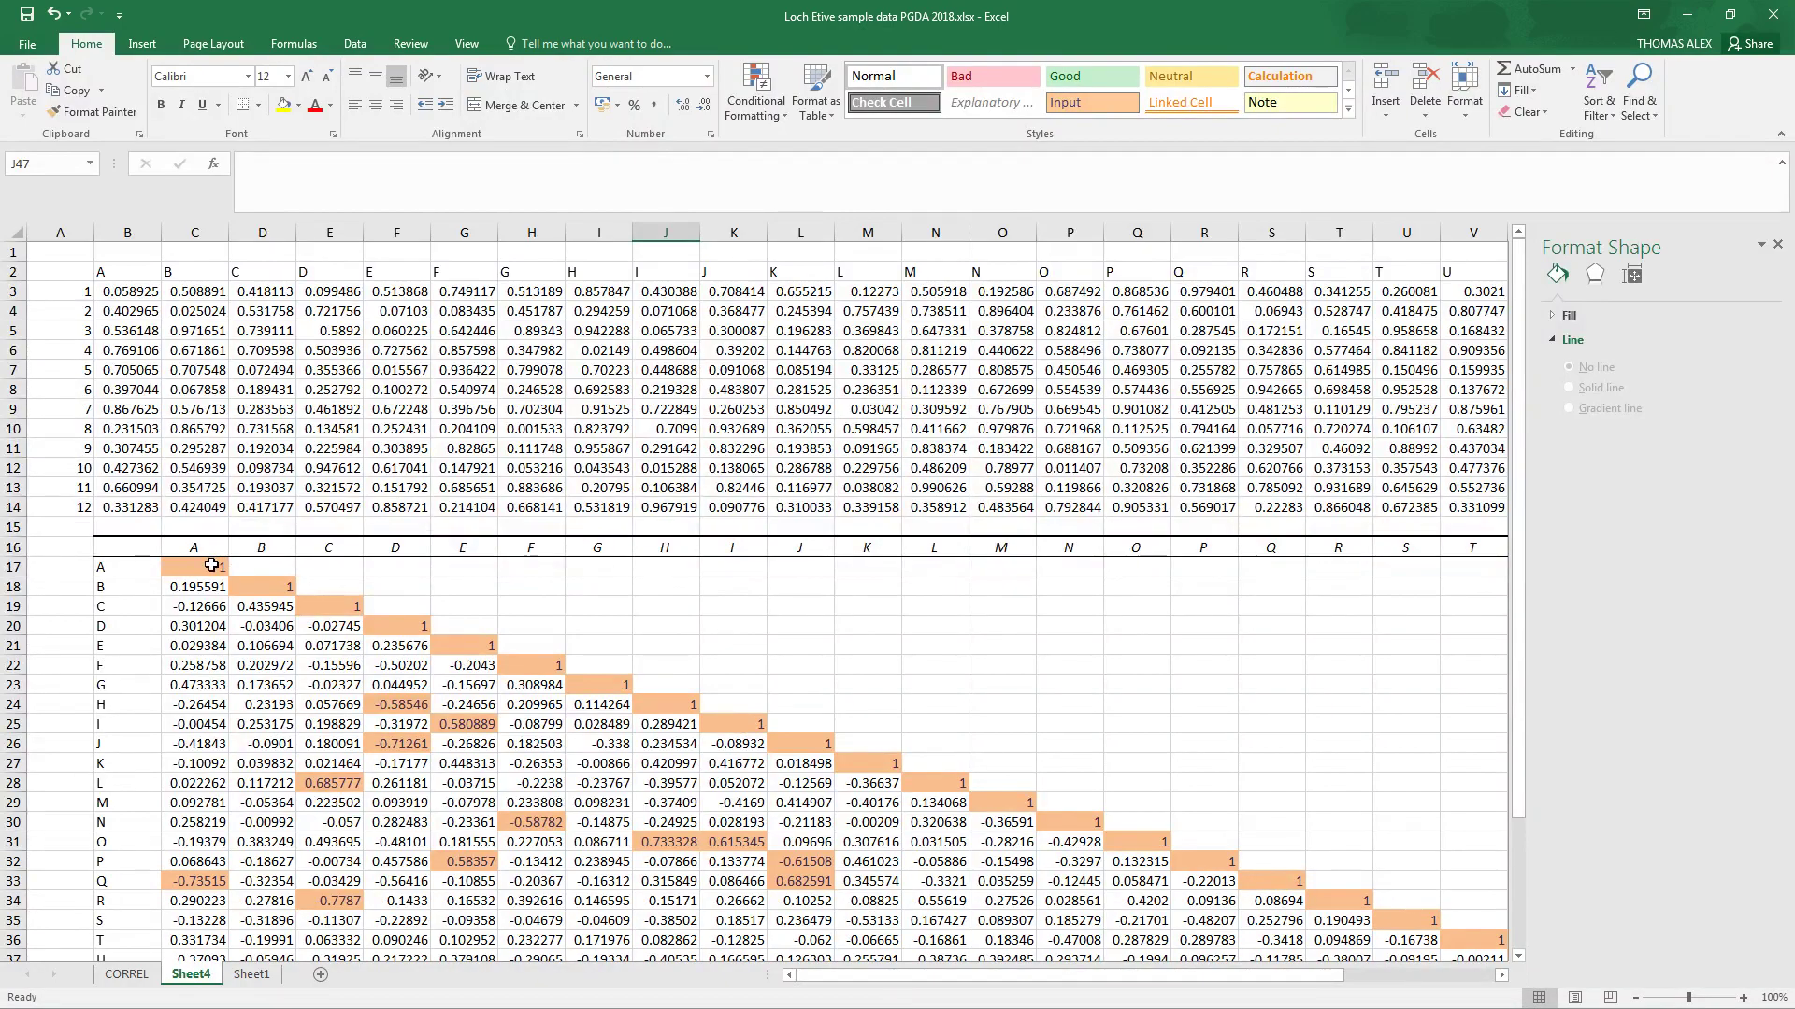
# - Insert a scatter chart of variable A (B3:B14) against variable Q (R3:R14)
pyautogui.moveTo(140, 298); pyautogui.dragTo(143, 519)
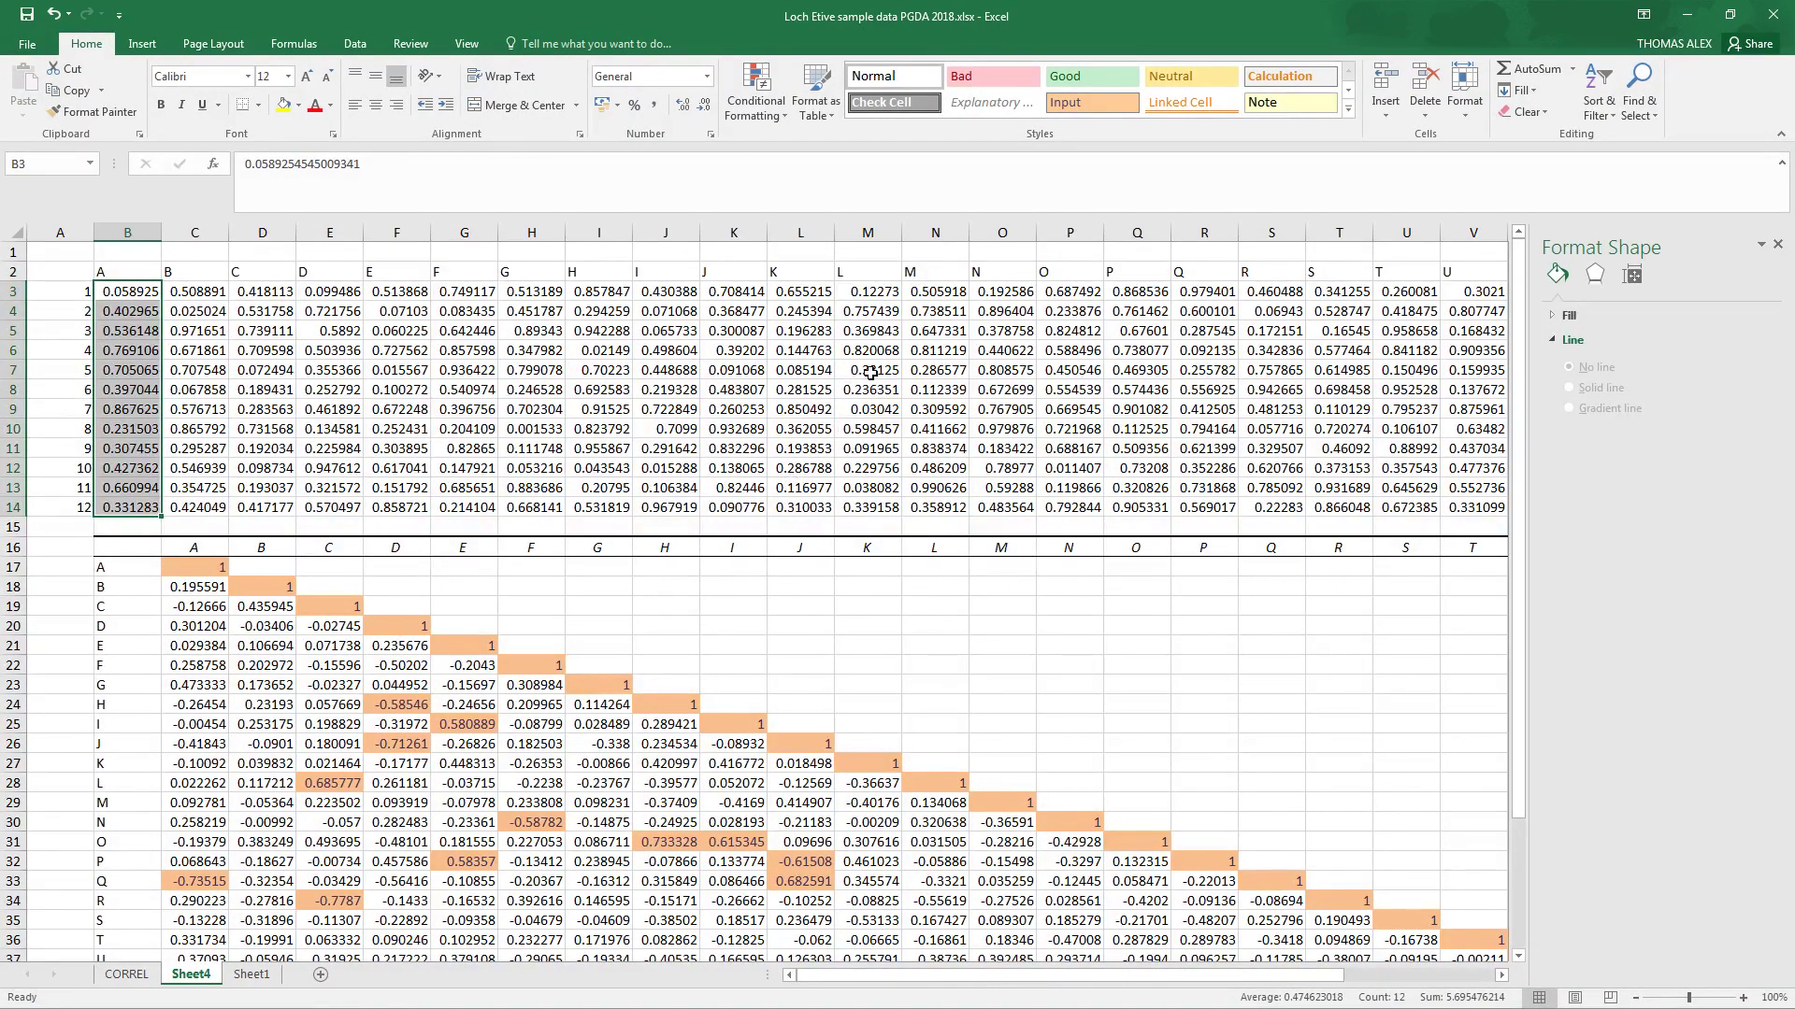
pyautogui.moveTo(1201, 291); pyautogui.dragTo(1197, 510)
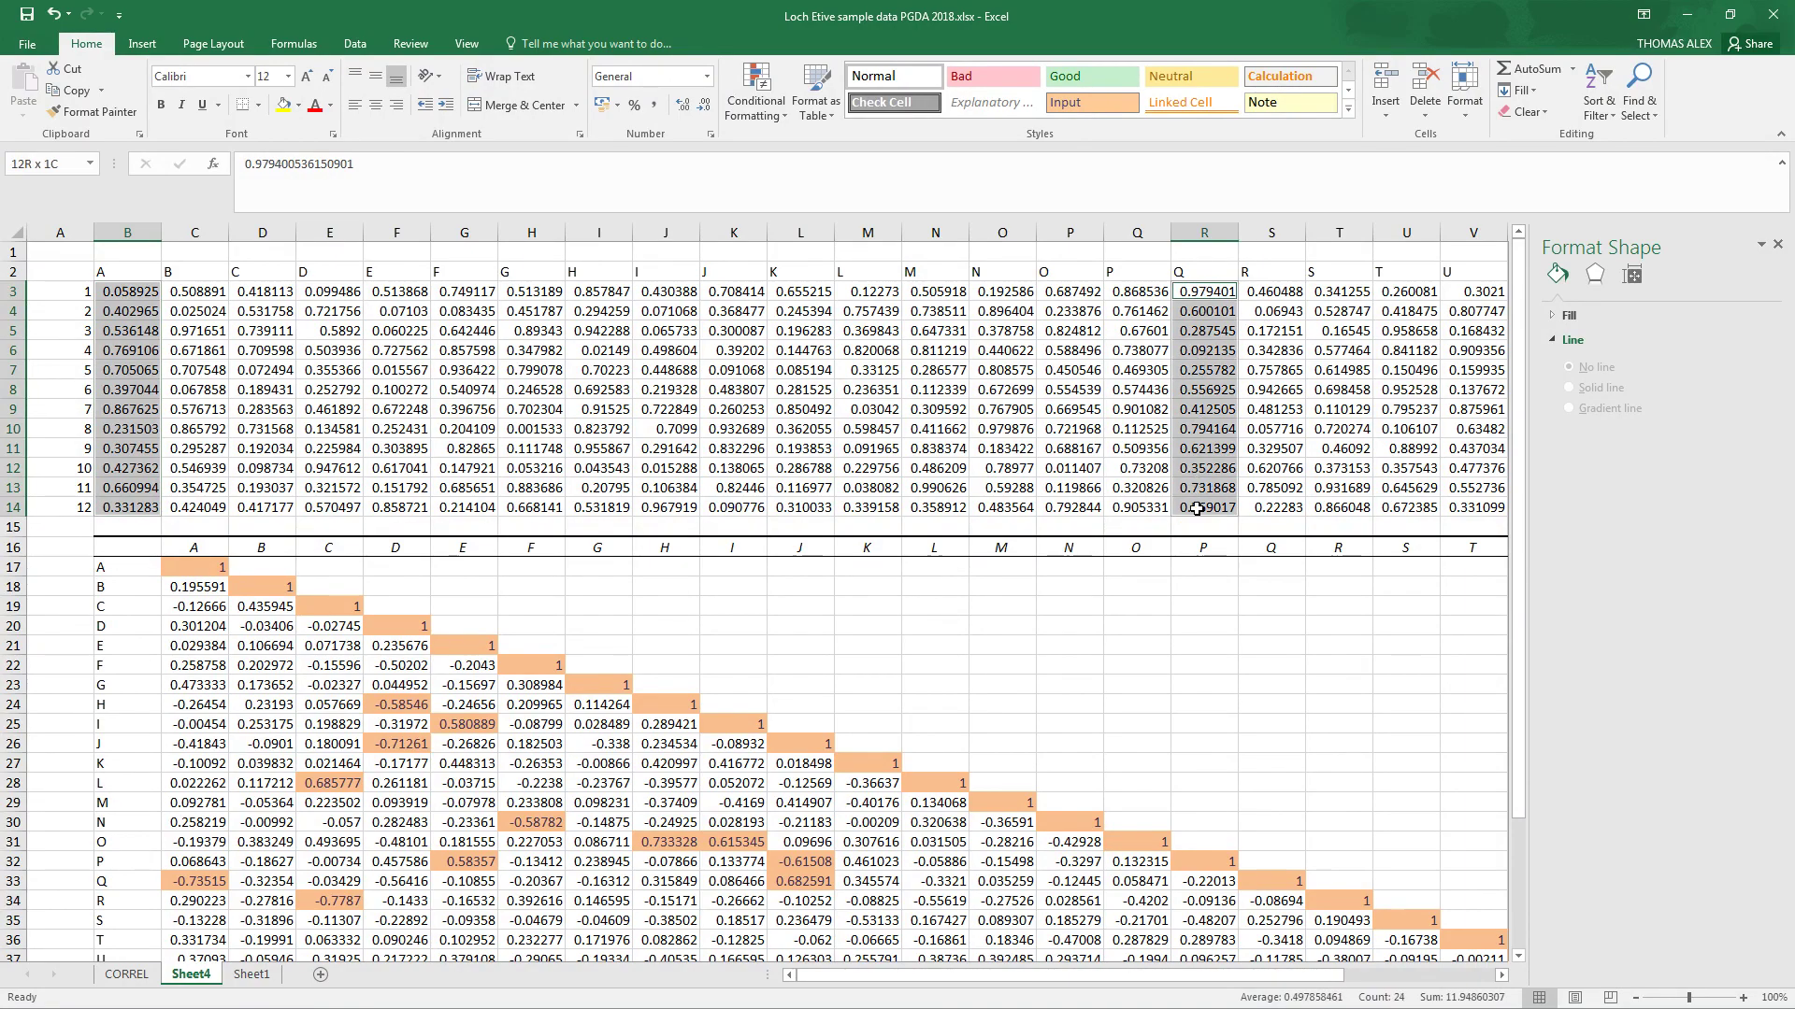
pyautogui.click(142, 45)
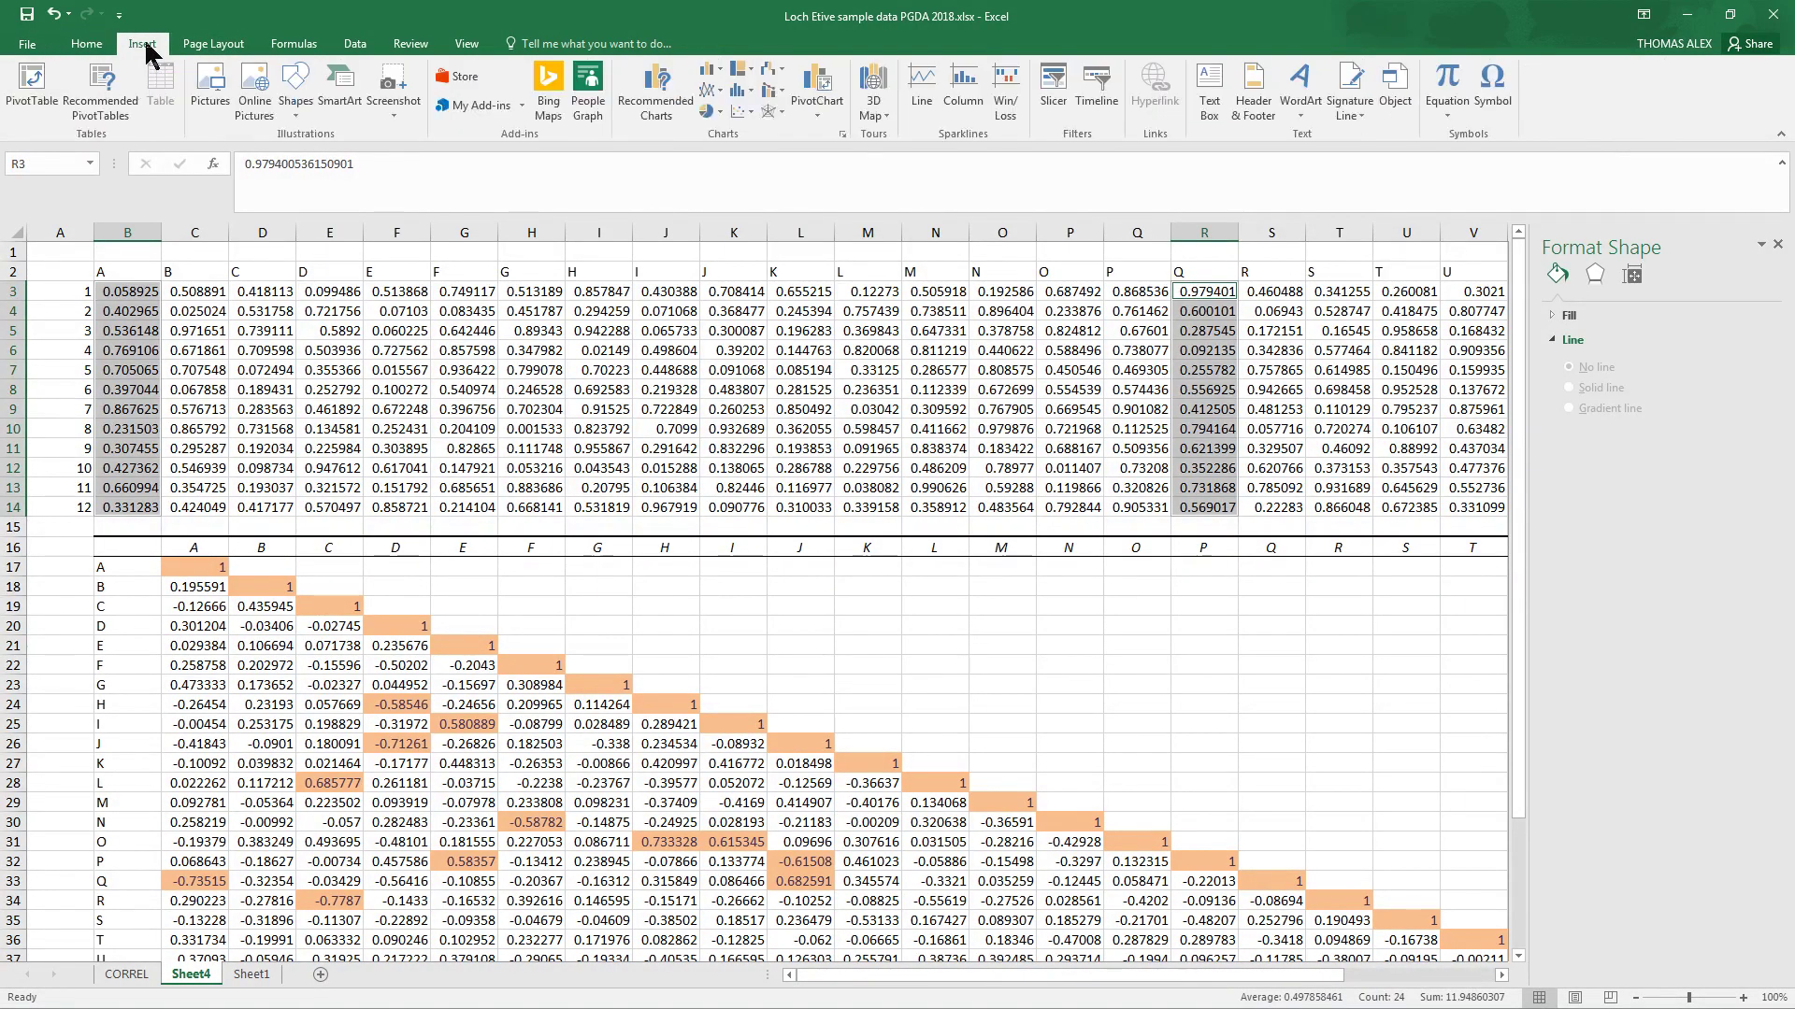
pyautogui.click(733, 121)
pyautogui.click(748, 168)
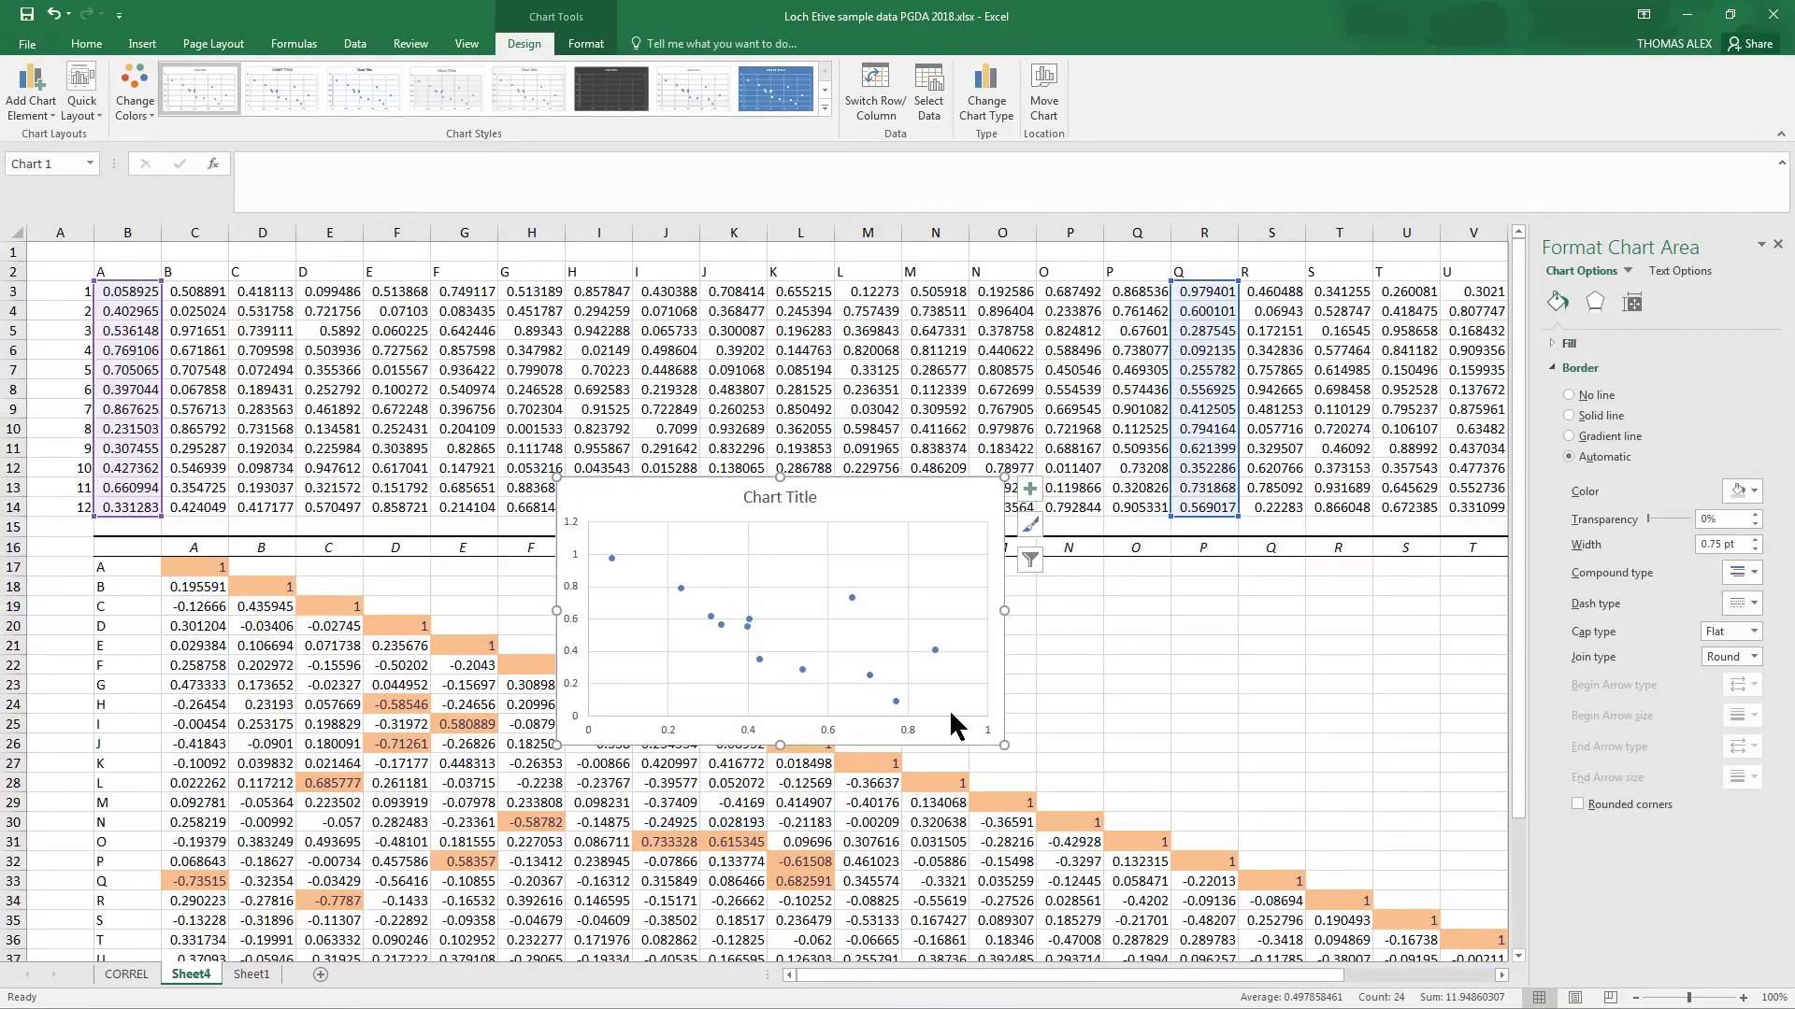
# - Add a linear trendline to the scatter chart
pyautogui.click(722, 635)
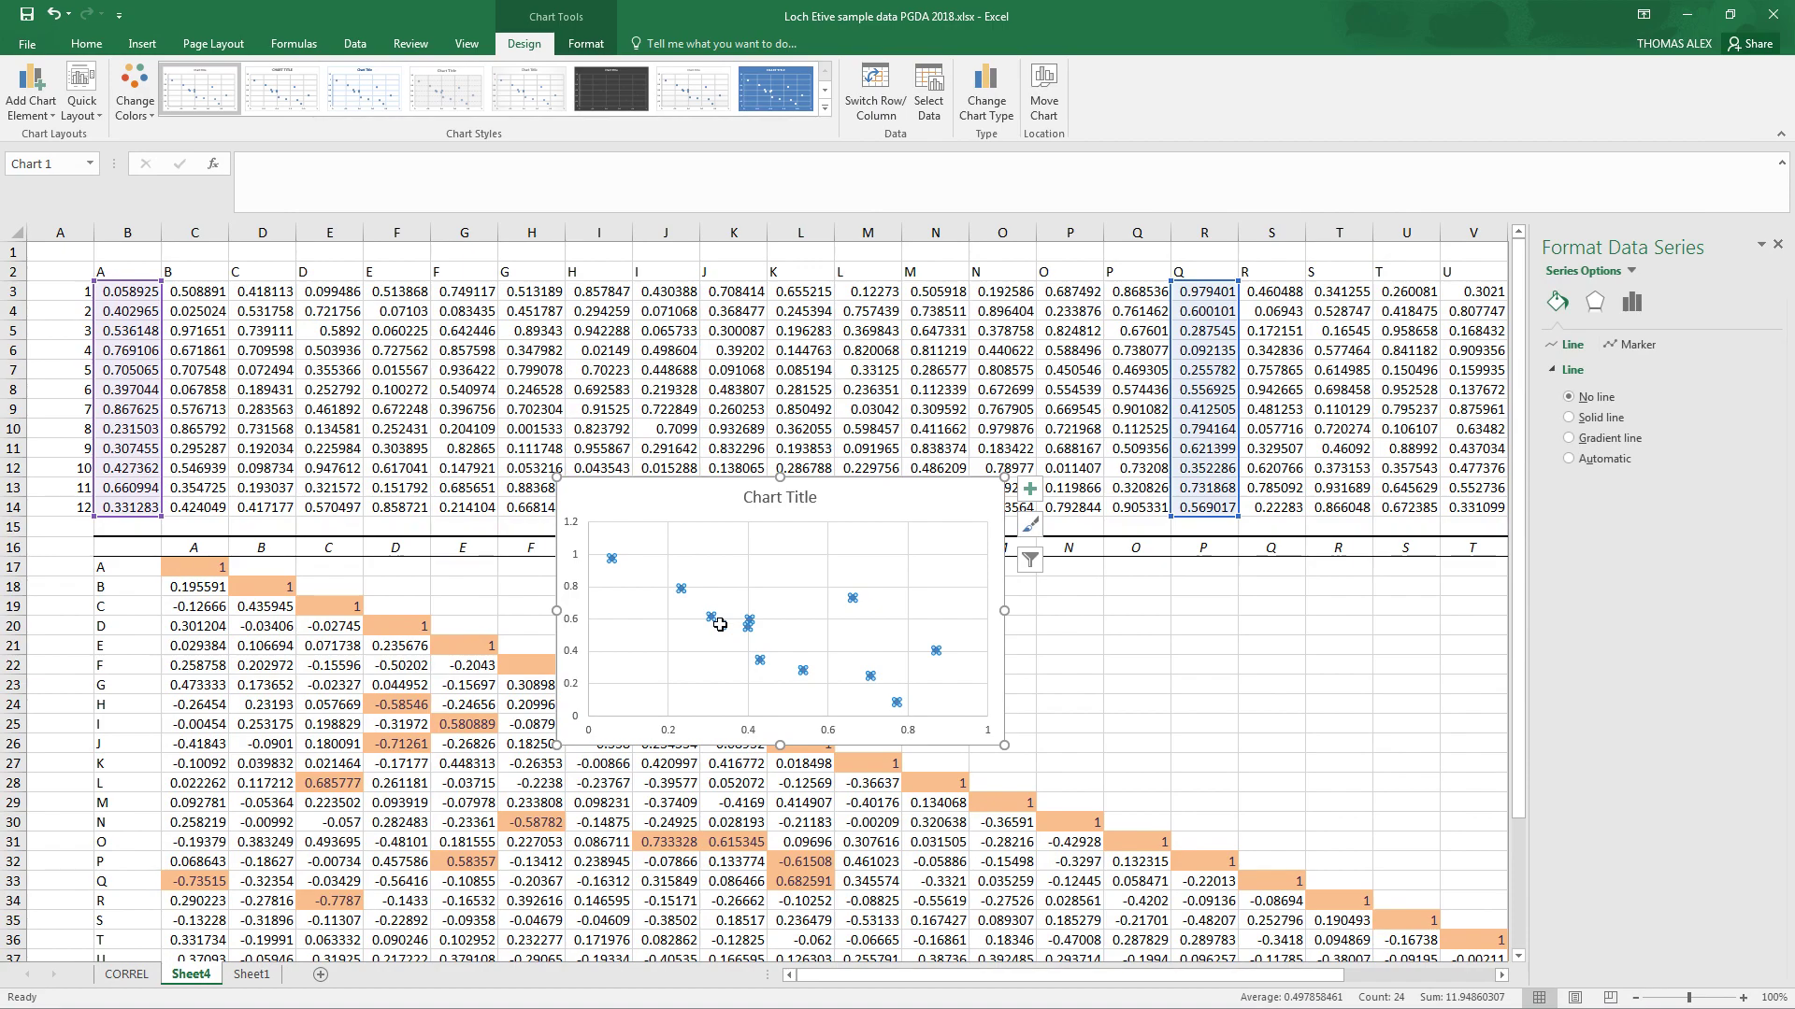
pyautogui.click(1030, 489)
pyautogui.click(1133, 637)
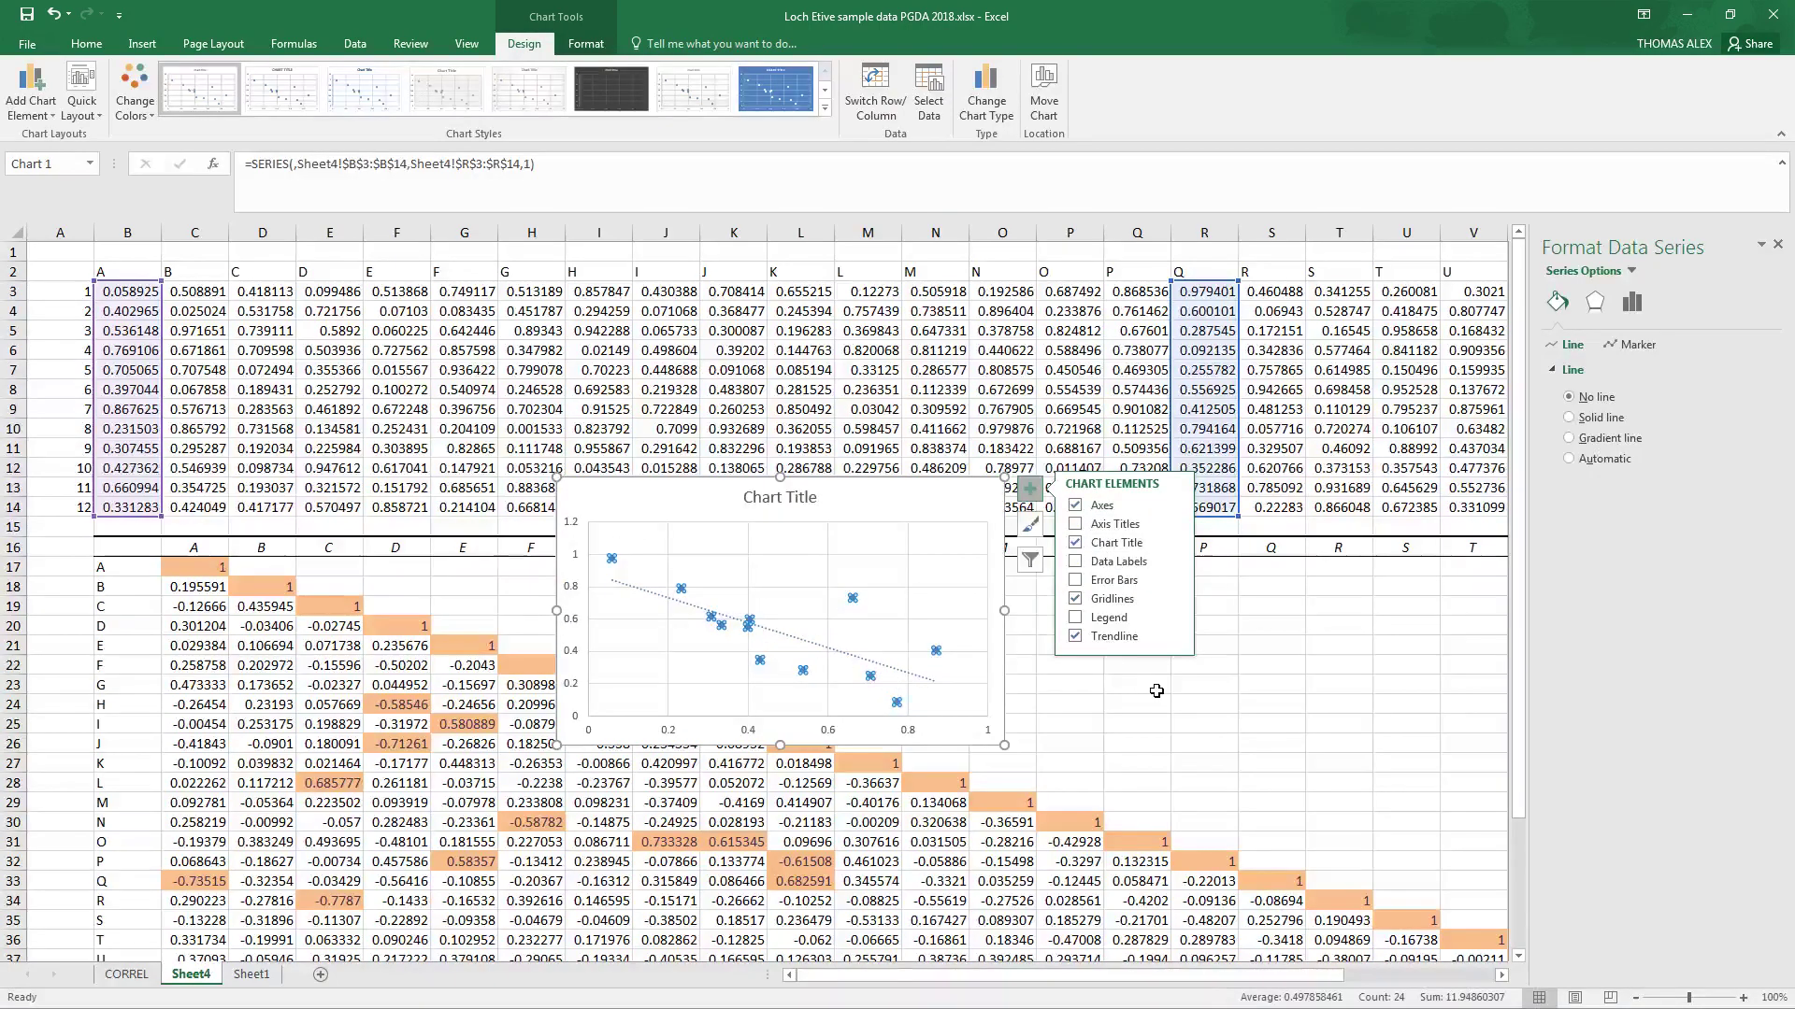
# - Delete the A-versus-Q scatter chart and return to the top of Sheet4
pyautogui.click(1217, 708)
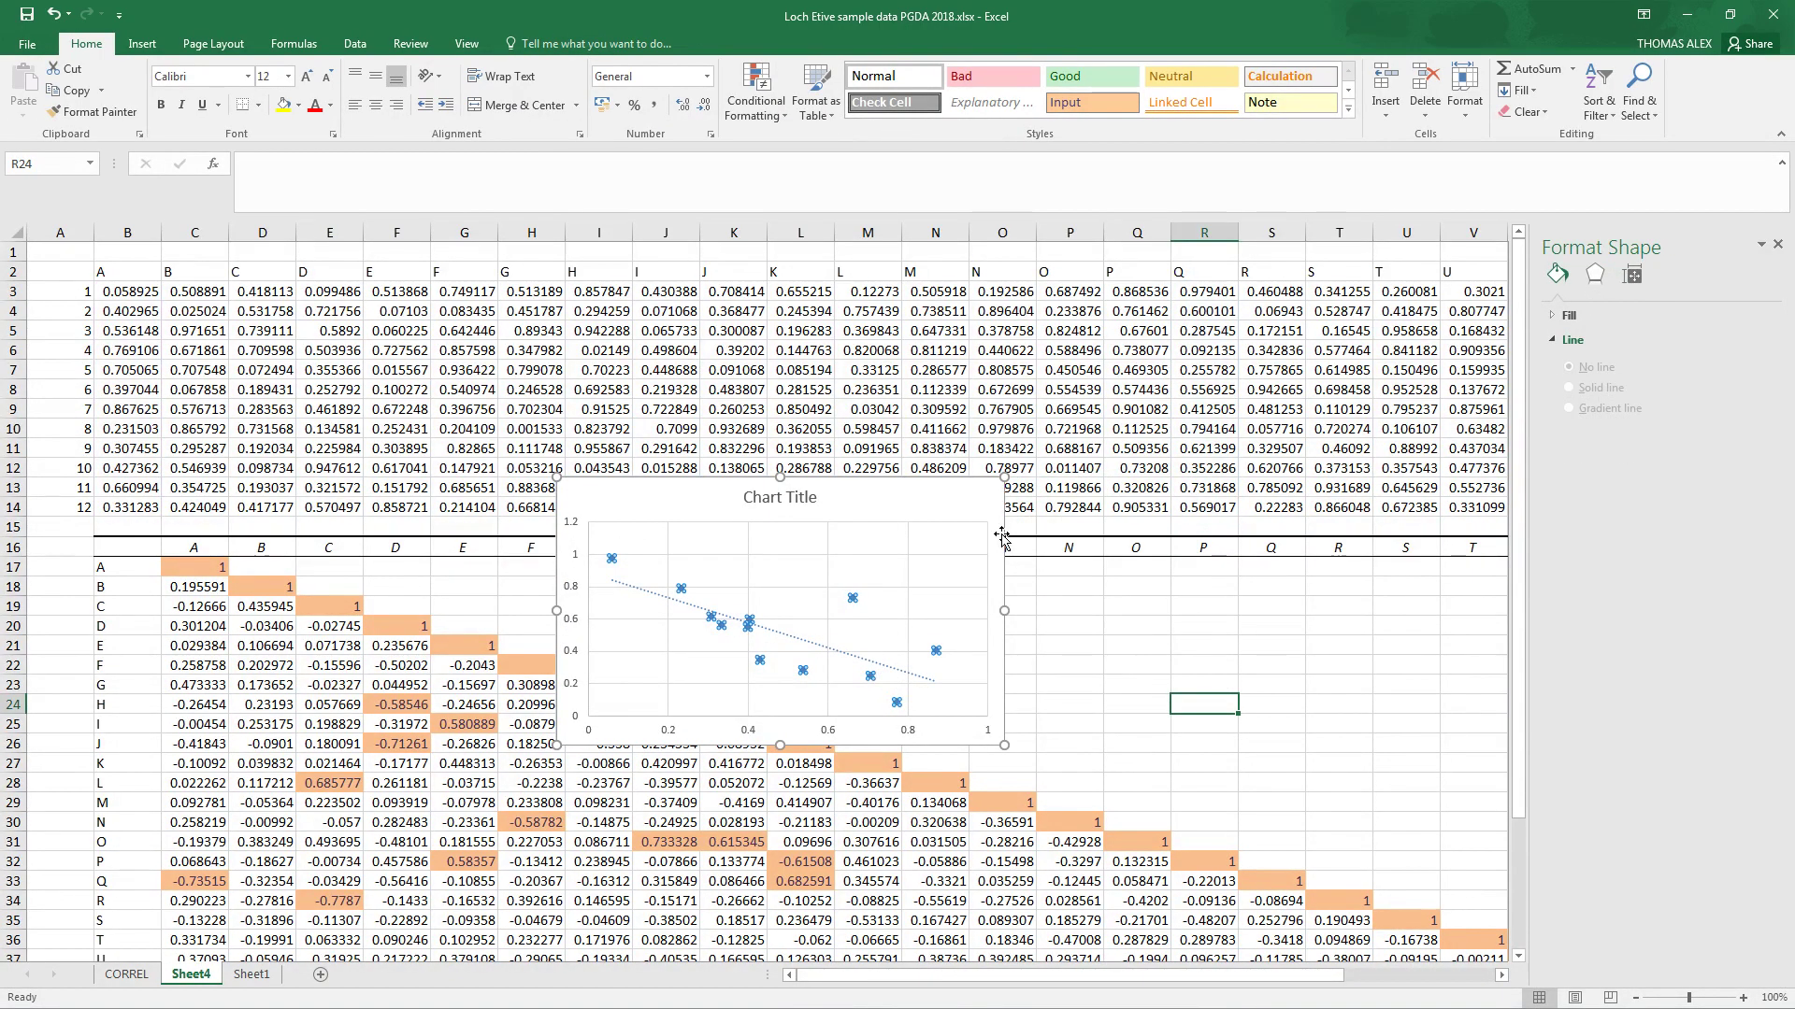
pyautogui.click(980, 507)
pyautogui.press('Delete')
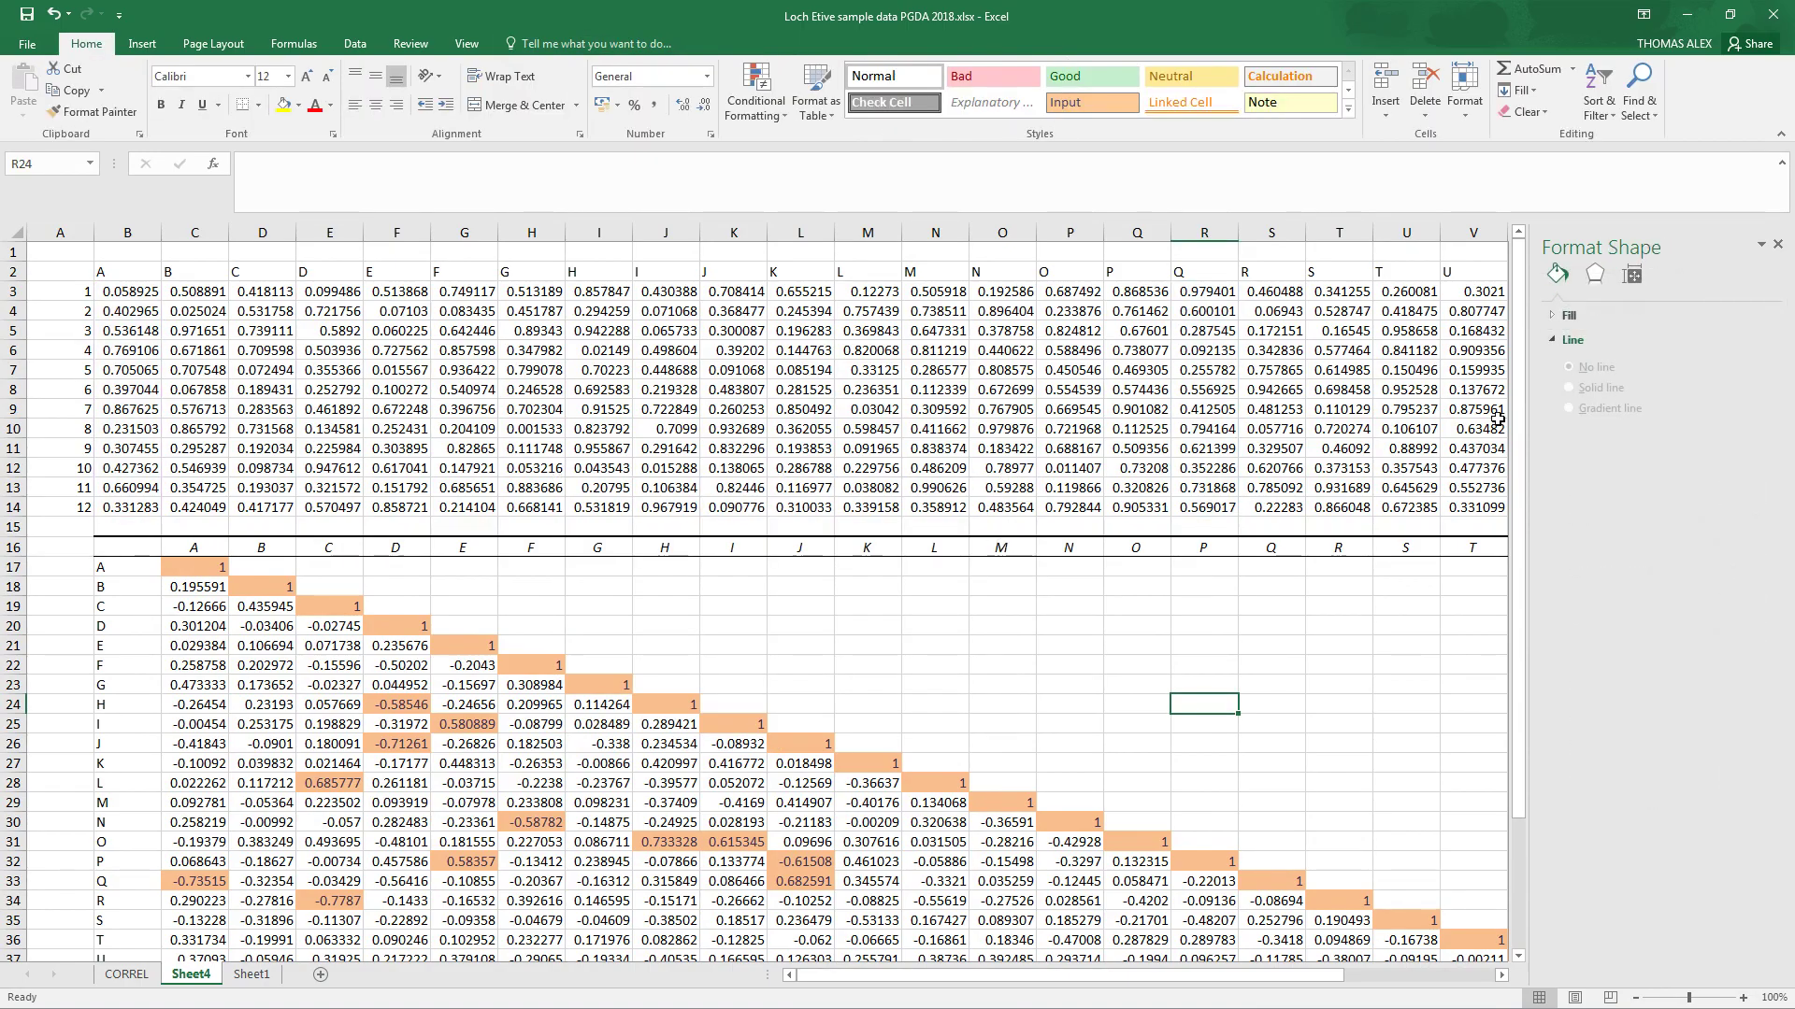
pyautogui.moveTo(1518, 392); pyautogui.dragTo(1513, 565)
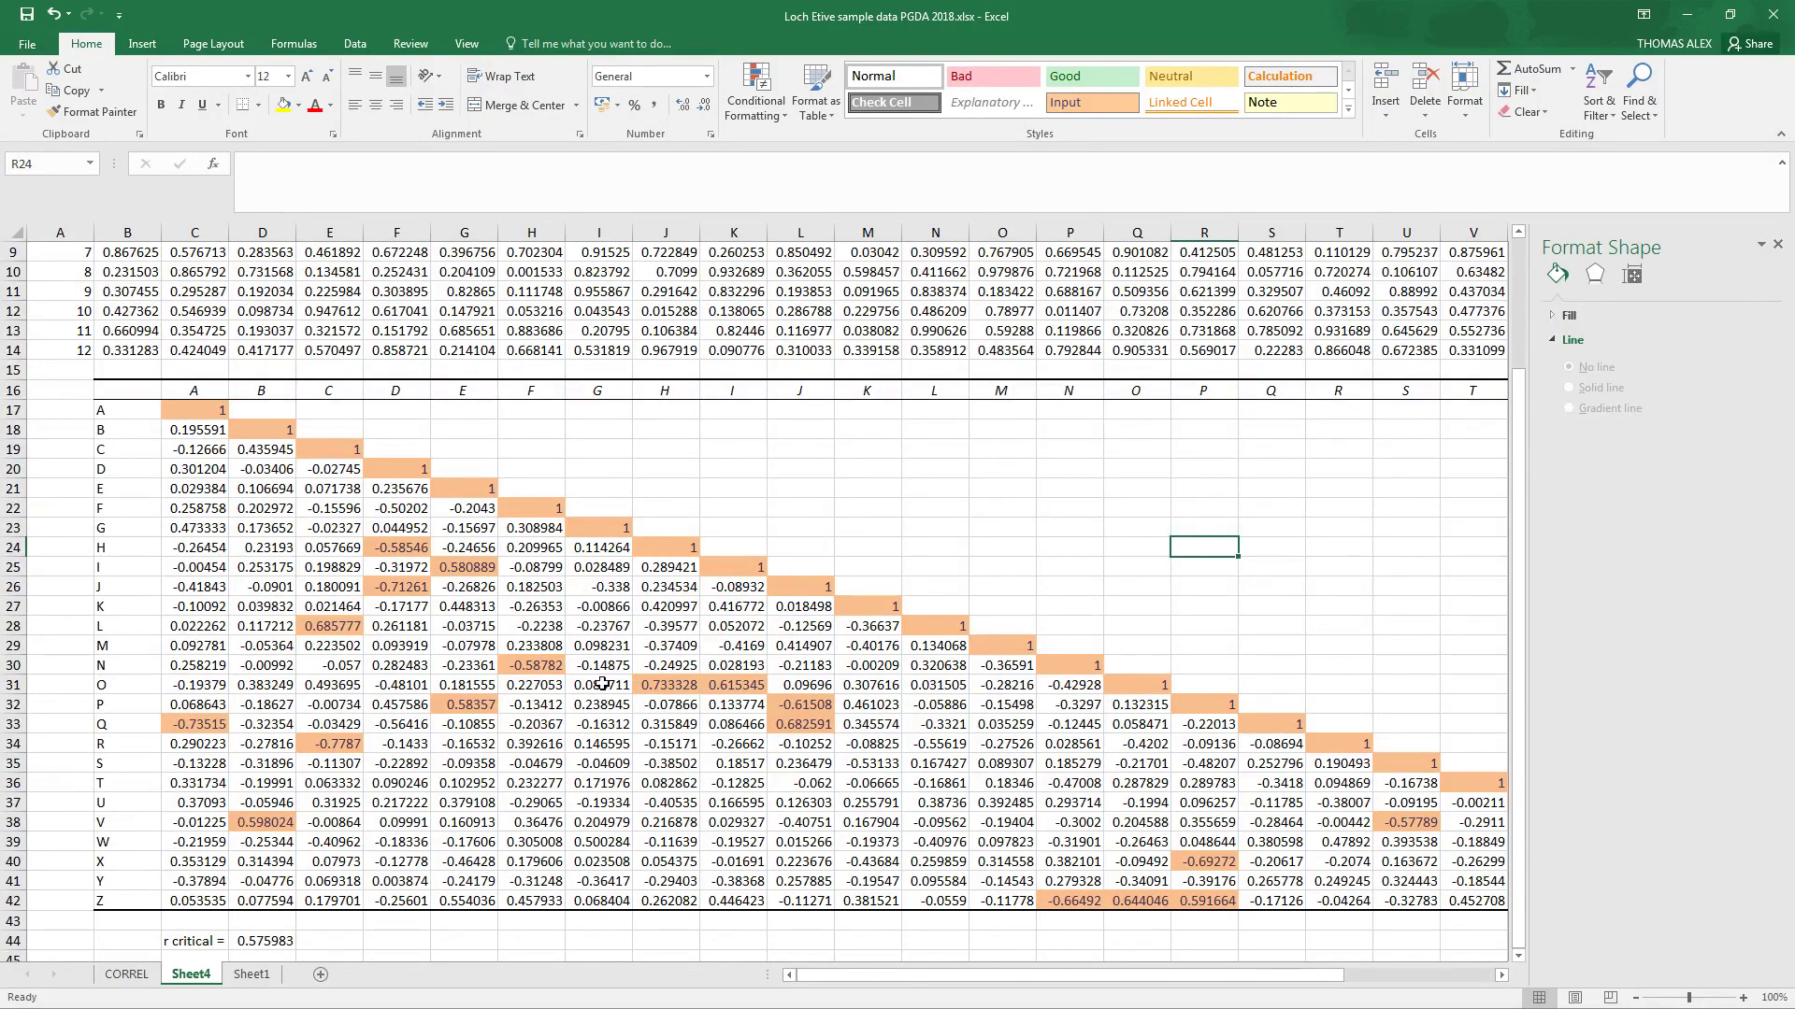
pyautogui.scroll(3, 602, 684)
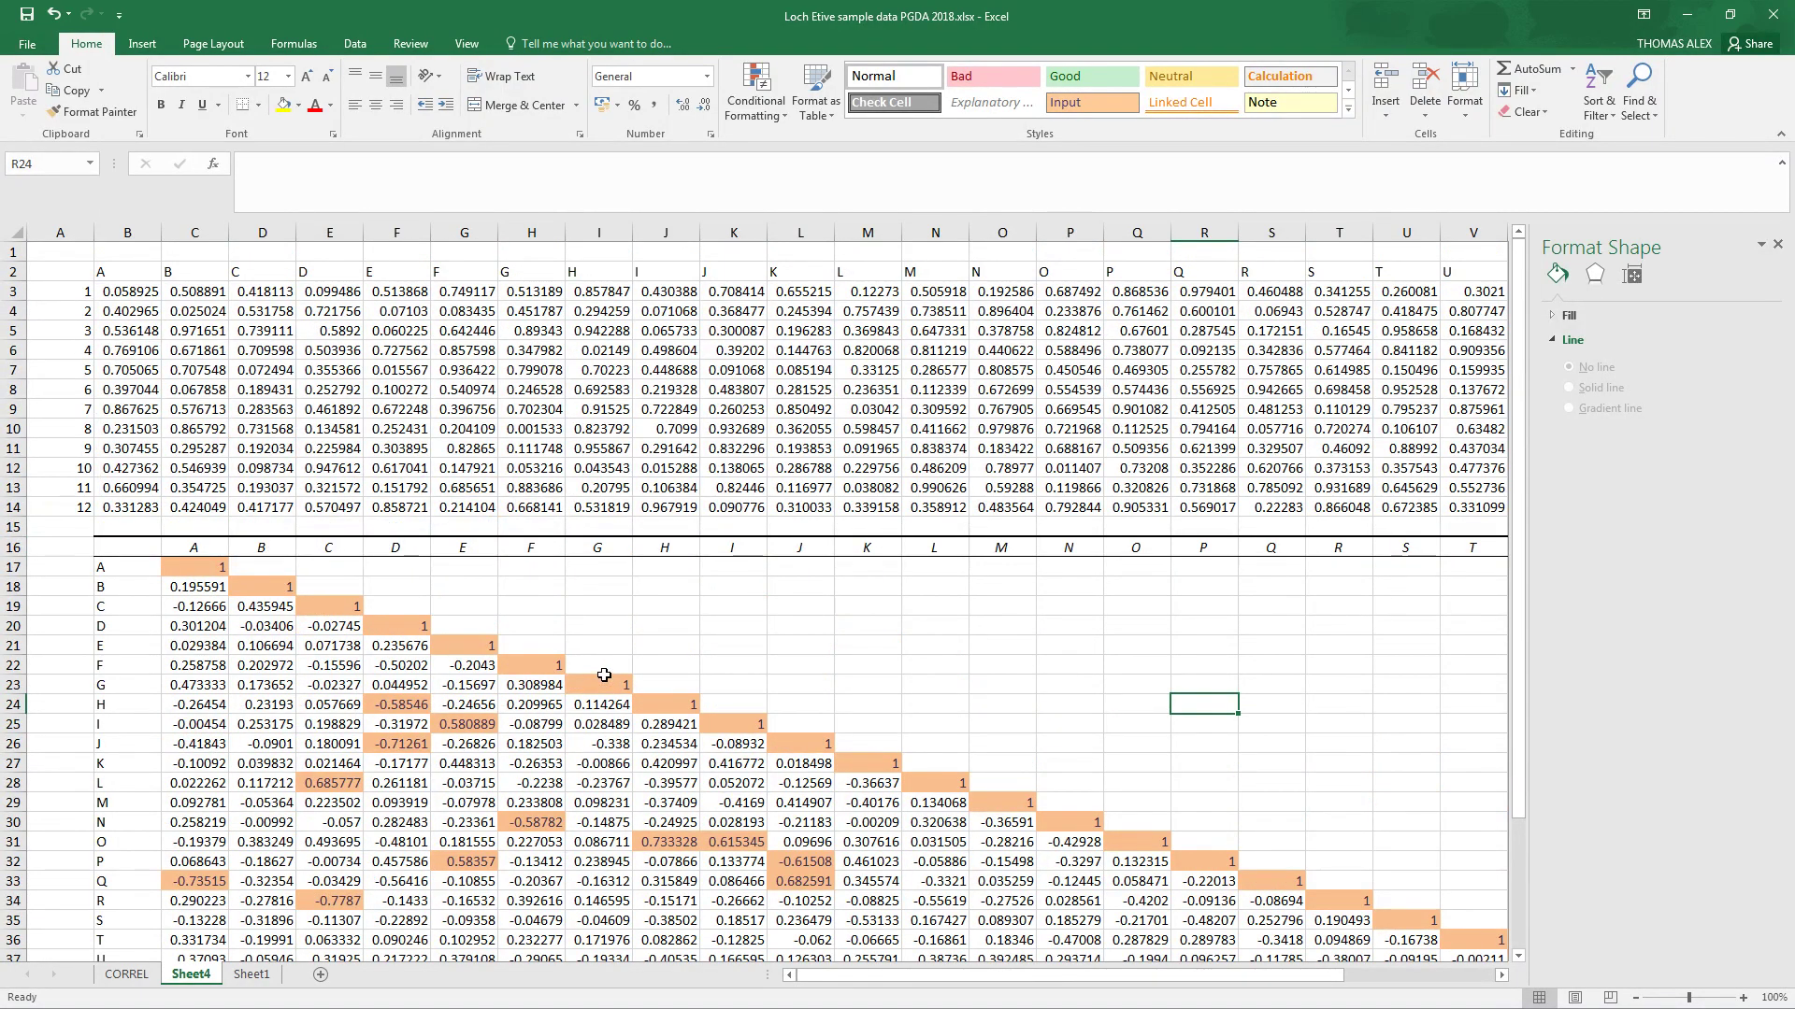